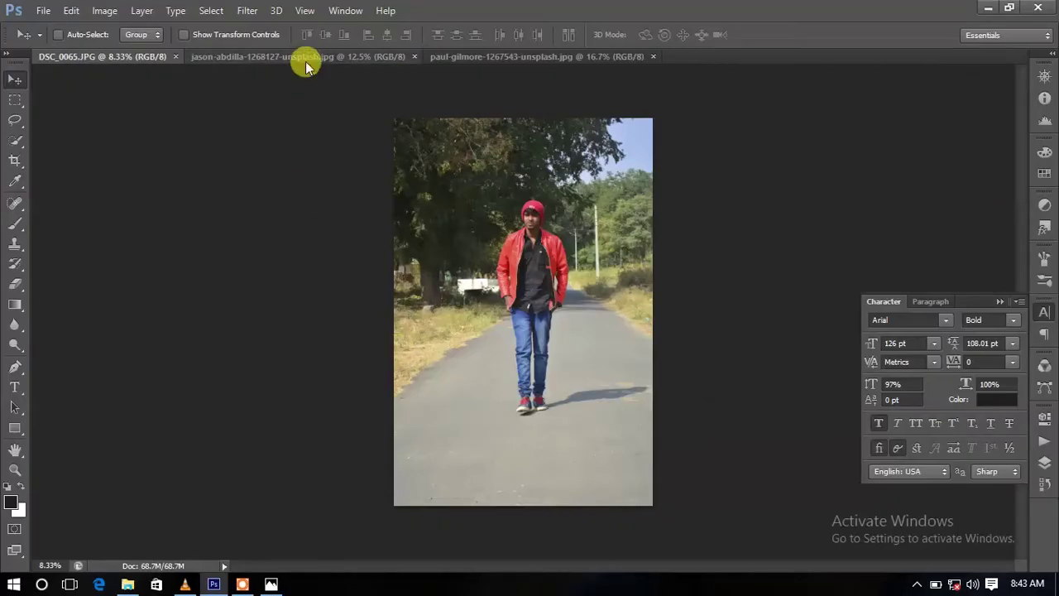
- Return to the man's photo with the Pen tool and Layers panel ready, zoomed in closely
{"action": "left_click", "coordinate": [305, 60]}
{"action": "left_click", "coordinate": [490, 57]}
{"action": "left_click", "coordinate": [71, 55]}
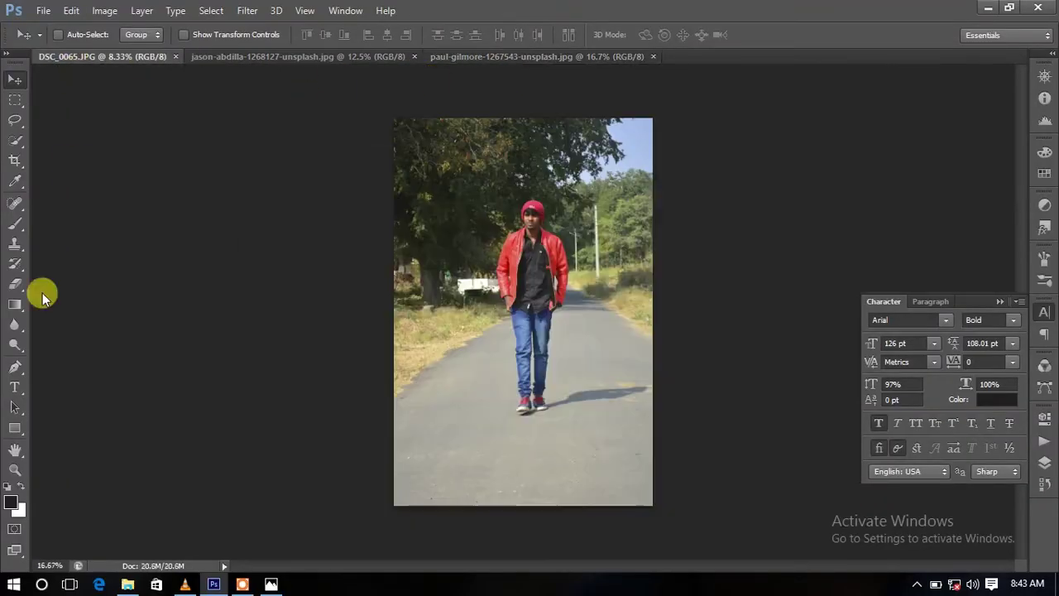
{"action": "left_click", "coordinate": [15, 366]}
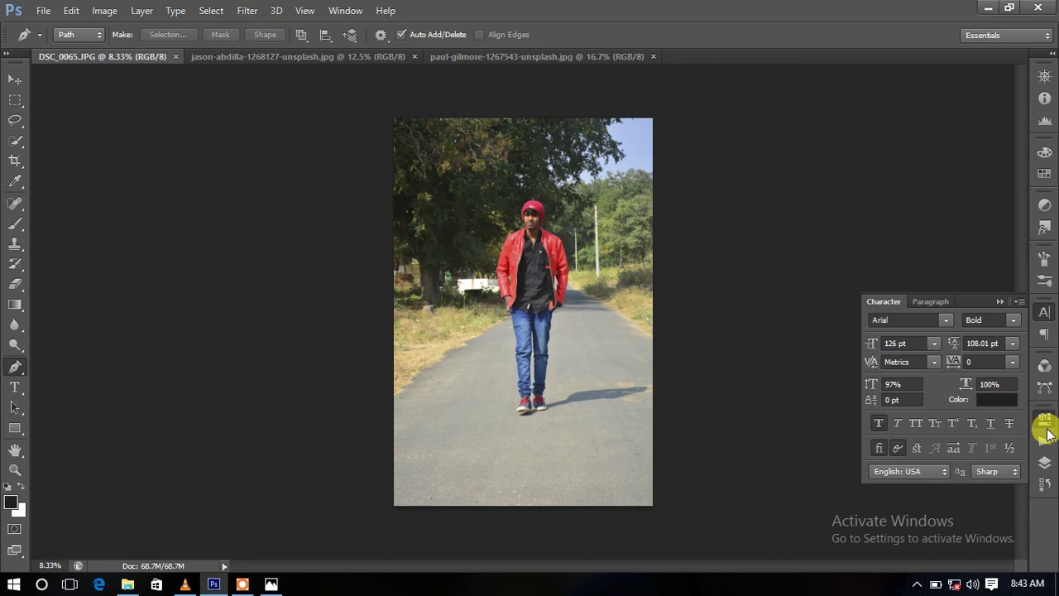
{"action": "left_click", "coordinate": [1045, 426]}
{"action": "left_click", "coordinate": [916, 73]}
{"action": "scroll", "coordinate": [532, 402], "scroll_direction": "up", "scroll_amount": 5}
{"action": "scroll", "coordinate": [561, 418], "scroll_direction": "up", "scroll_amount": 3}
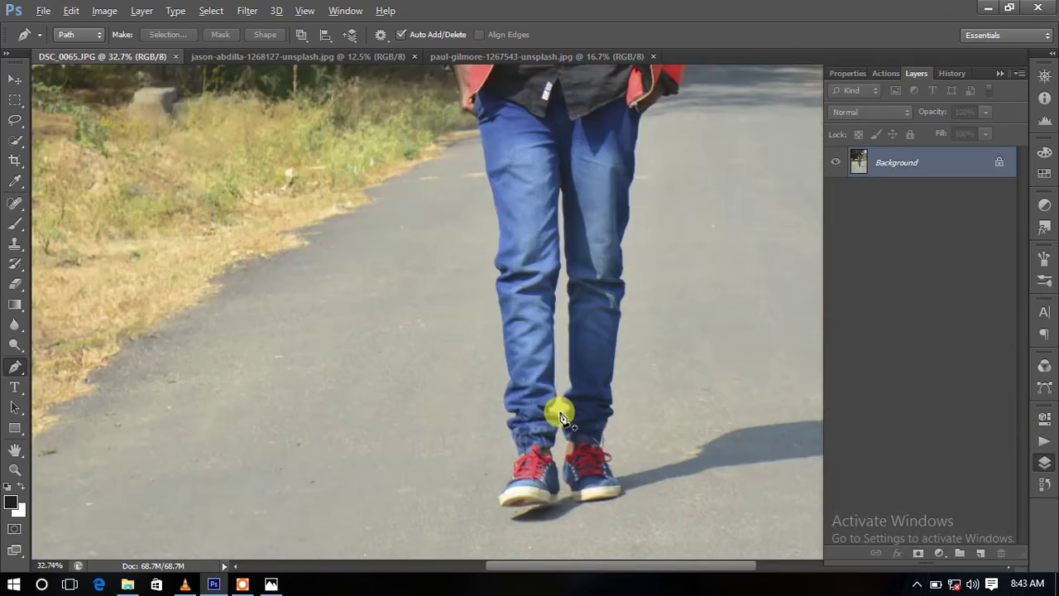
{"action": "scroll", "coordinate": [561, 417], "scroll_direction": "up", "scroll_amount": 2}
{"action": "scroll", "coordinate": [530, 433], "scroll_direction": "up", "scroll_amount": 2}
{"action": "scroll", "coordinate": [488, 398], "scroll_direction": "up", "scroll_amount": 2}
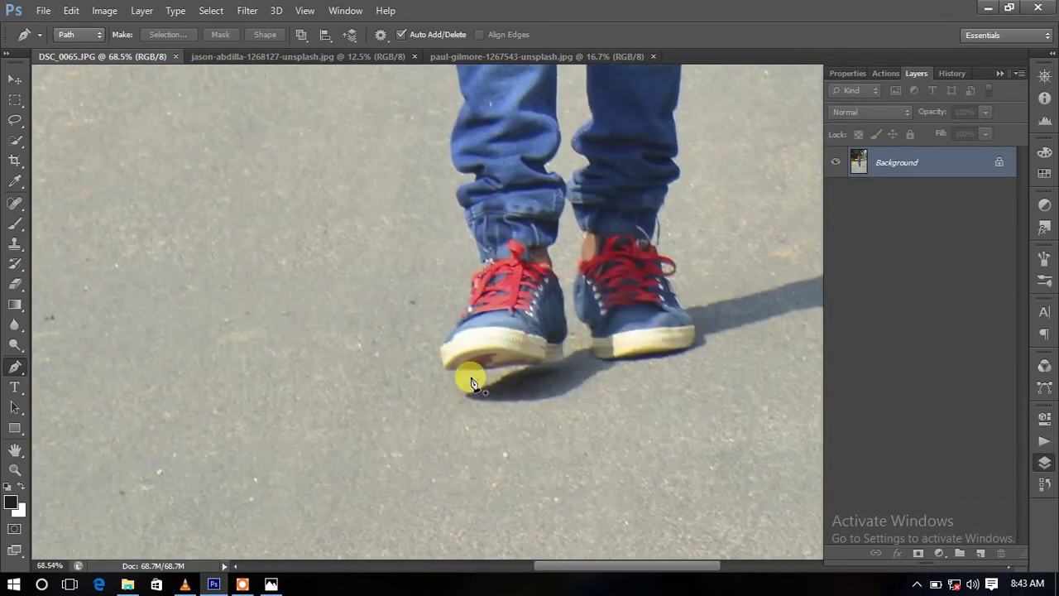
{"action": "scroll", "coordinate": [473, 381], "scroll_direction": "up", "scroll_amount": 1}
{"action": "scroll", "coordinate": [472, 373], "scroll_direction": "up", "scroll_amount": 1}
{"action": "scroll", "coordinate": [488, 397], "scroll_direction": "up", "scroll_amount": 2}
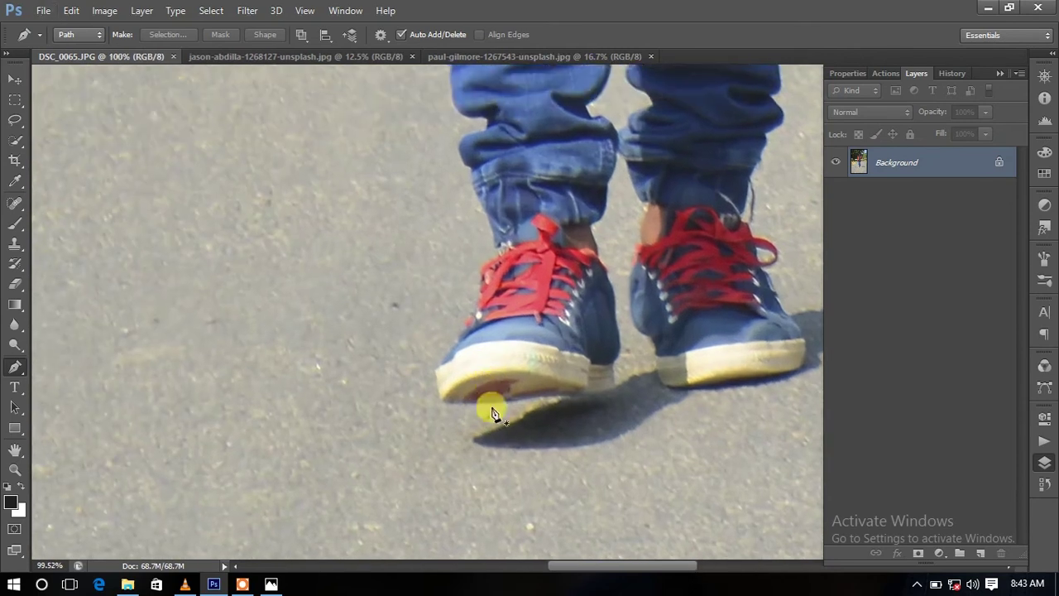
- Trace path points from the shoe up the red jacket edge and sleeve gap
{"action": "left_click", "coordinate": [442, 396]}
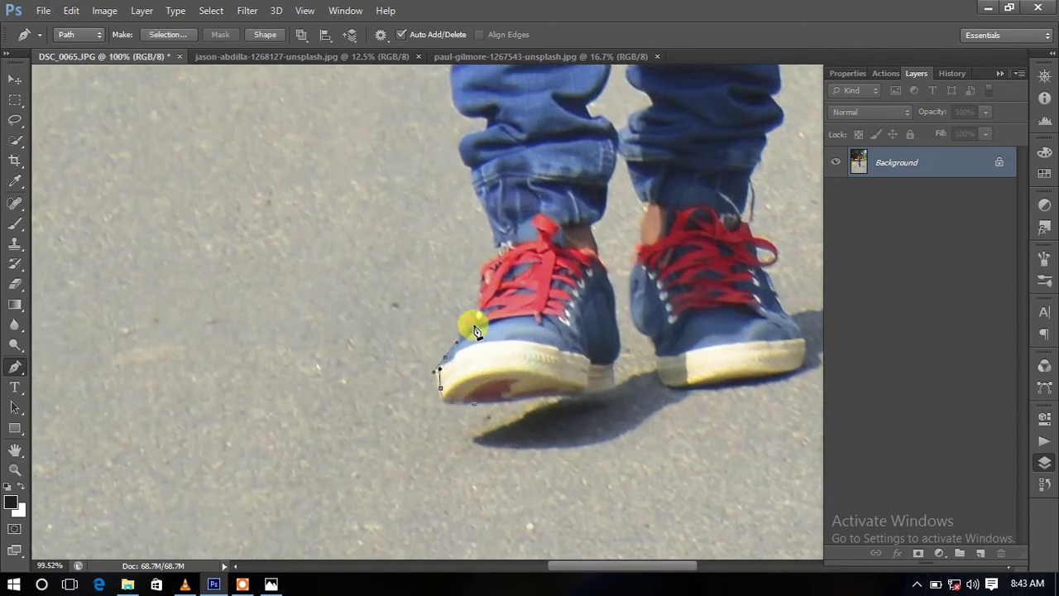
{"action": "left_click", "coordinate": [494, 249]}
{"action": "scroll", "coordinate": [485, 279], "scroll_direction": "up", "scroll_amount": 2}
{"action": "scroll", "coordinate": [476, 389], "scroll_direction": "up", "scroll_amount": 3}
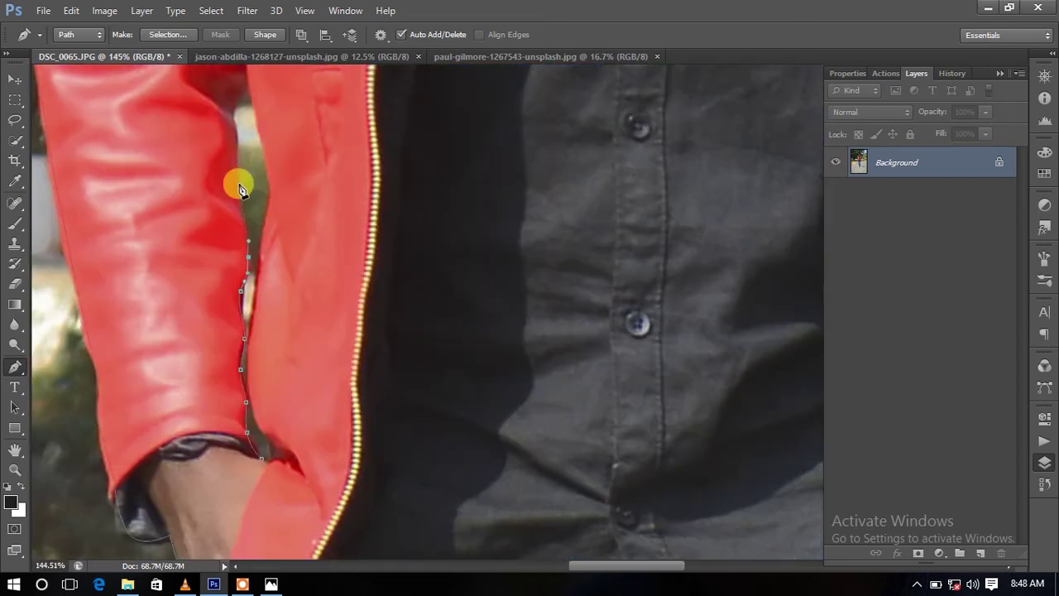
{"action": "left_click_drag", "start_coordinate": [246, 79], "coordinate": [276, 195]}
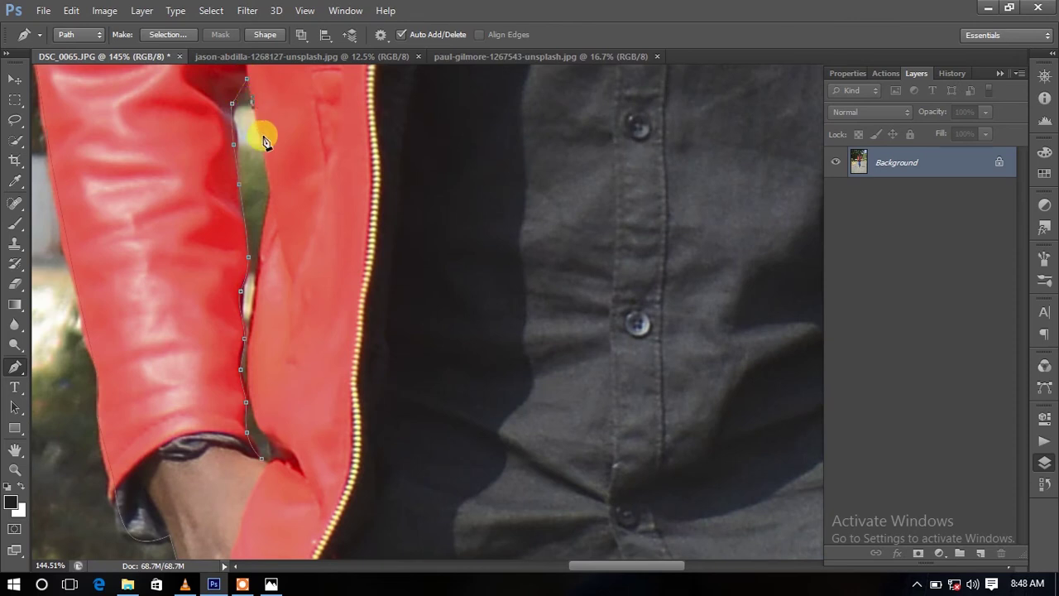
{"action": "left_click_drag", "start_coordinate": [251, 357], "coordinate": [270, 470]}
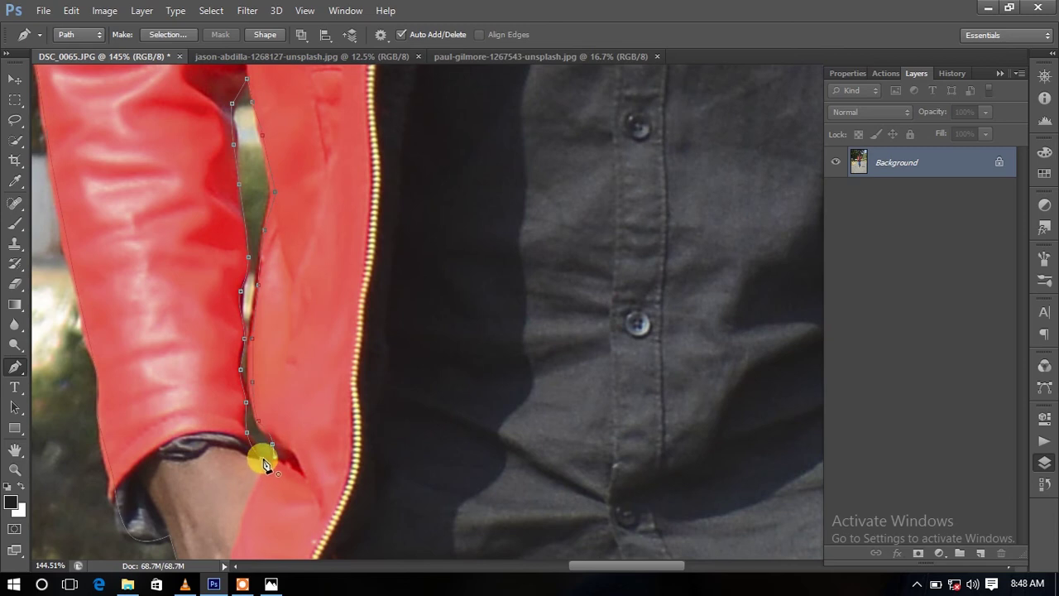
{"action": "scroll", "coordinate": [554, 279], "scroll_direction": "right", "scroll_amount": 10}
{"action": "scroll", "coordinate": [515, 303], "scroll_direction": "right", "scroll_amount": 3}
{"action": "scroll", "coordinate": [516, 303], "scroll_direction": "up", "scroll_amount": 3}
- Turn the traced path into a selection of the man
{"action": "right_click", "coordinate": [546, 306]}
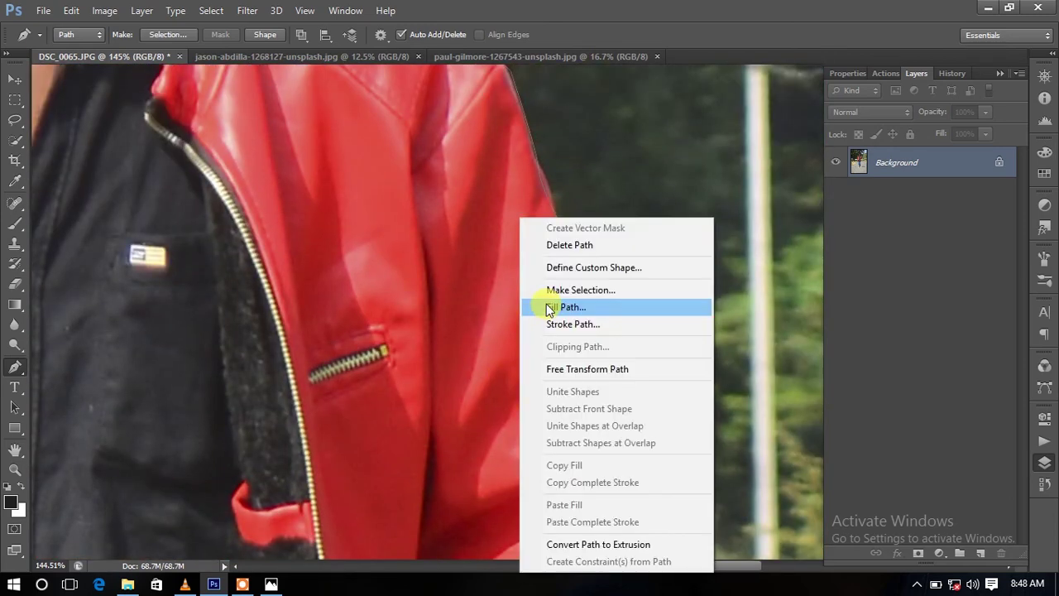
{"action": "left_click", "coordinate": [571, 290]}
{"action": "left_click", "coordinate": [609, 160]}
{"action": "mouse_move", "coordinate": [413, 170]}
{"action": "left_mouse_down"}
{"action": "mouse_move", "coordinate": [536, 383]}
{"action": "mouse_move", "coordinate": [731, 342]}
{"action": "left_mouse_up"}
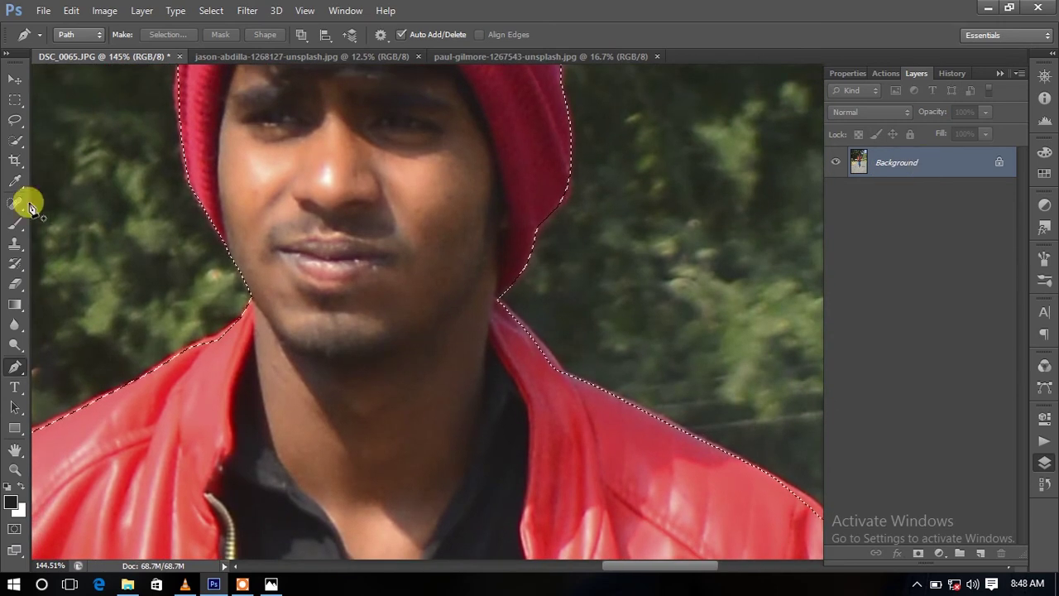
- Smooth the selection edges with Refine Edge
{"action": "left_click", "coordinate": [17, 138]}
{"action": "left_click", "coordinate": [345, 34]}
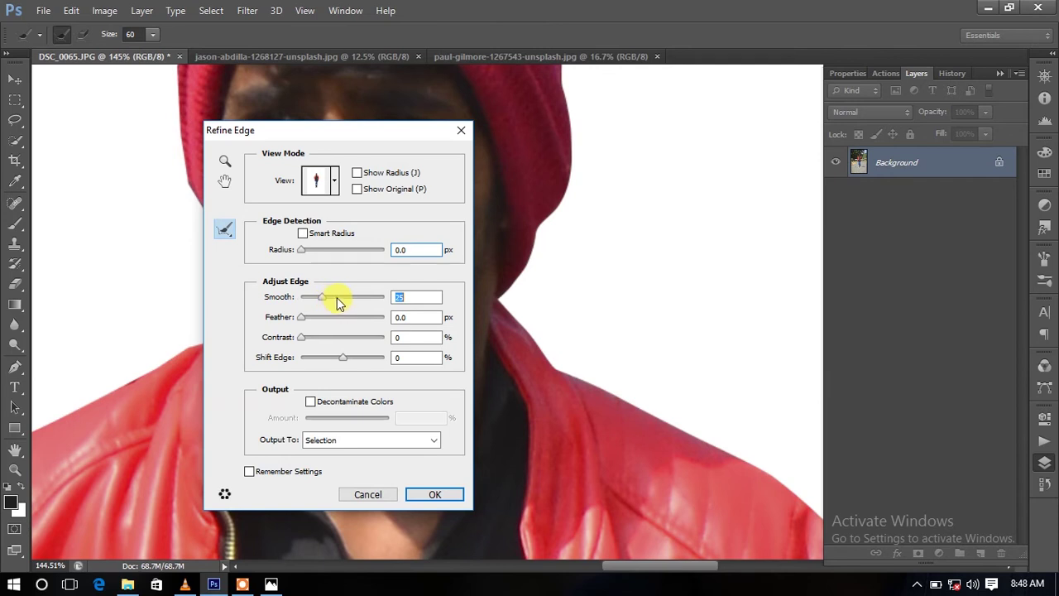
{"action": "left_click", "coordinate": [433, 495]}
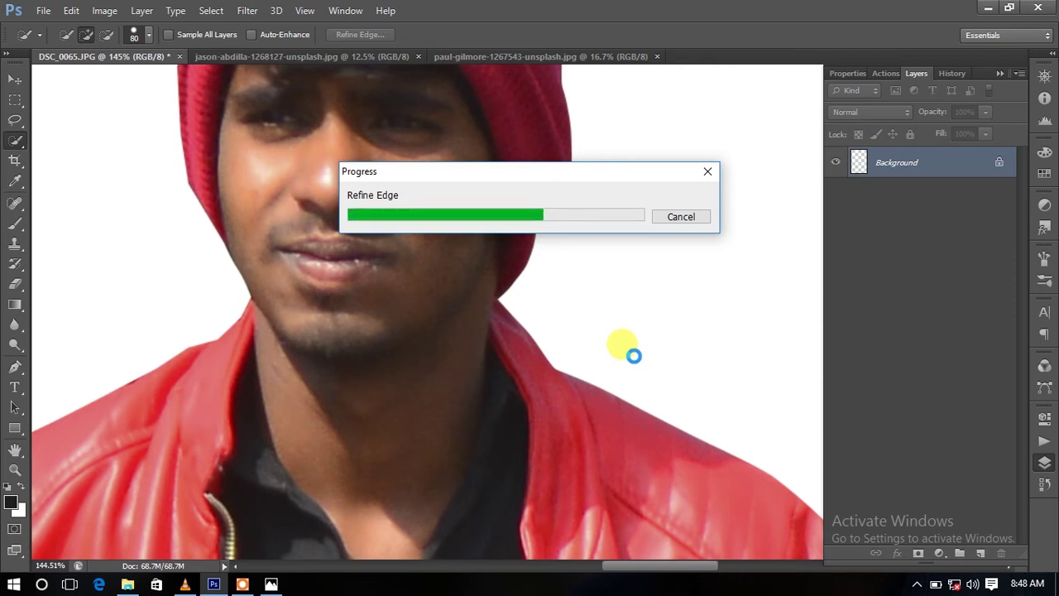
- Copy the selected man to Layer 1 and delete the original Background layer
{"action": "key", "text": "ctrl+j"}
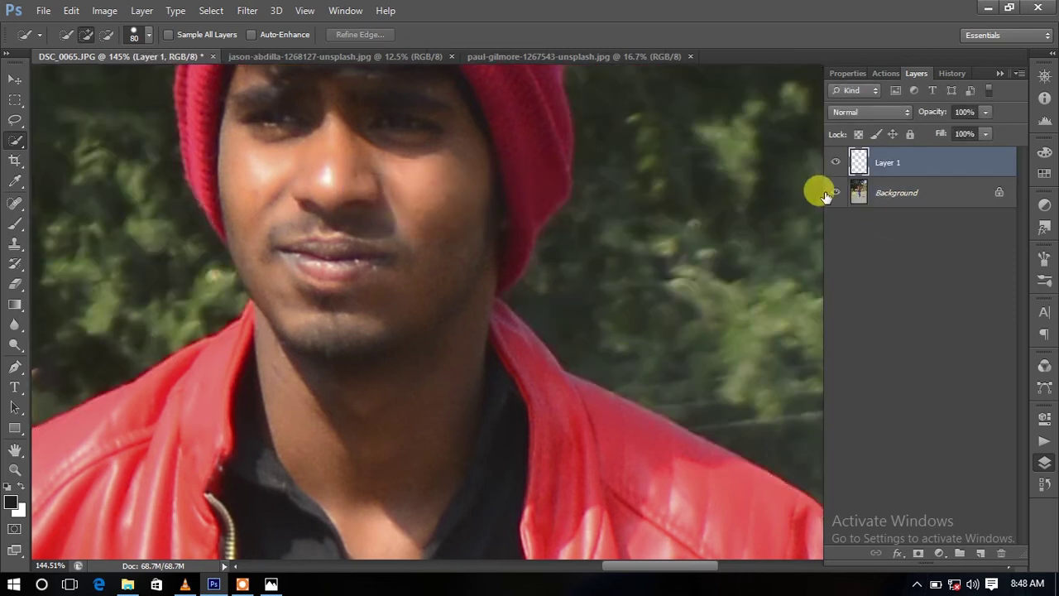
{"action": "left_click", "coordinate": [826, 196]}
{"action": "key", "text": "ctrl+minus"}
{"action": "key", "text": "ctrl+minus"}
{"action": "key", "text": "ctrl+minus"}
{"action": "key", "text": "ctrl+minus"}
{"action": "key", "text": "ctrl+minus"}
{"action": "key", "text": "ctrl+minus"}
{"action": "key", "text": "ctrl+minus"}
{"action": "key", "text": "ctrl+minus"}
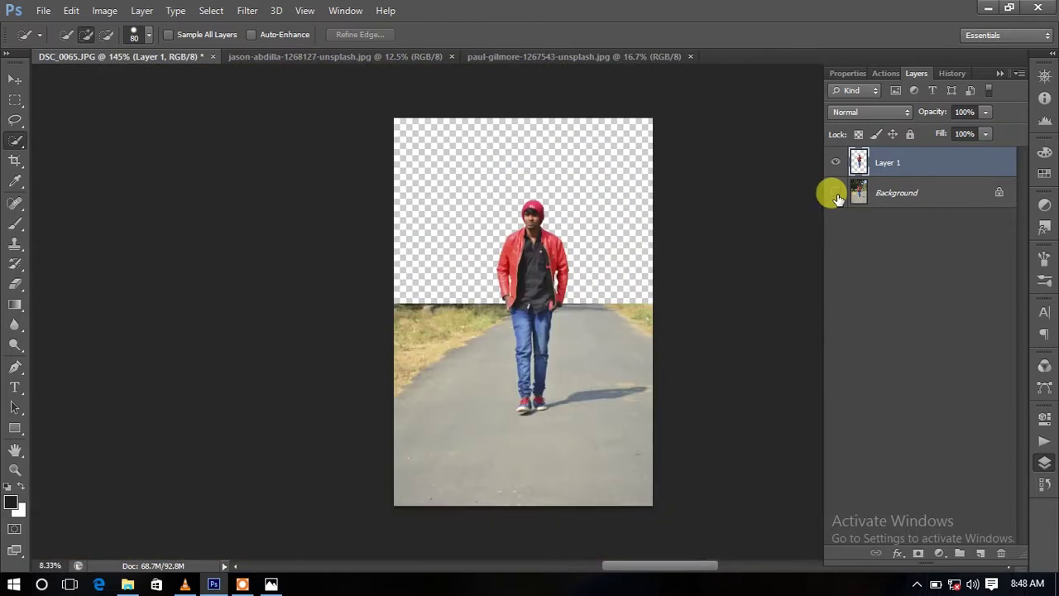
{"action": "key", "text": "ctrl+minus"}
{"action": "key", "text": "ctrl+plus"}
{"action": "left_click", "coordinate": [929, 201]}
{"action": "key", "text": "Delete"}
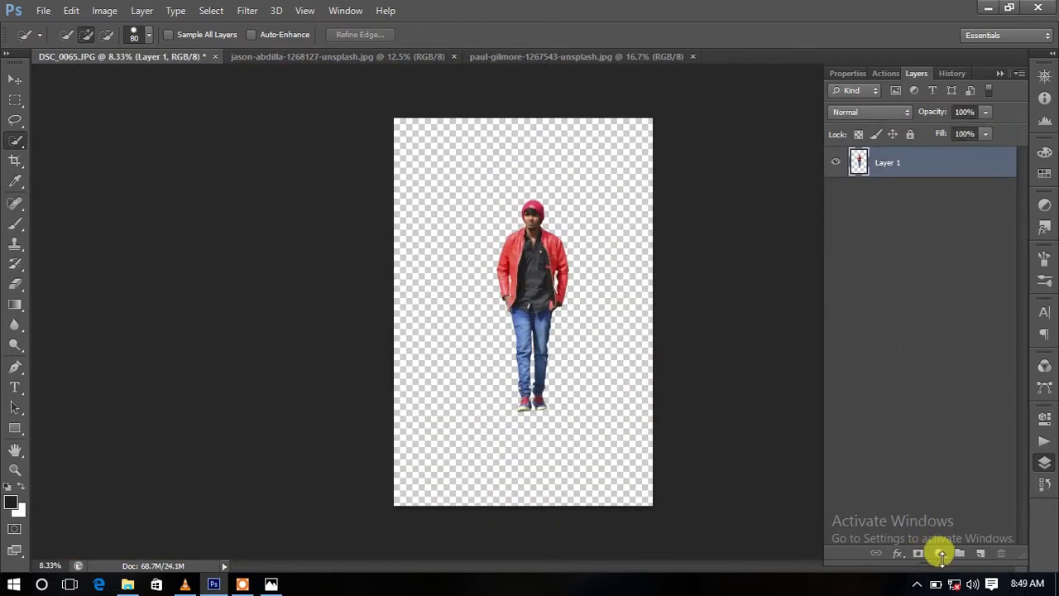
- Add a white Solid Color fill layer and place it below Layer 1
{"action": "left_click", "coordinate": [941, 555]}
{"action": "left_click", "coordinate": [915, 217]}
{"action": "left_click", "coordinate": [323, 141]}
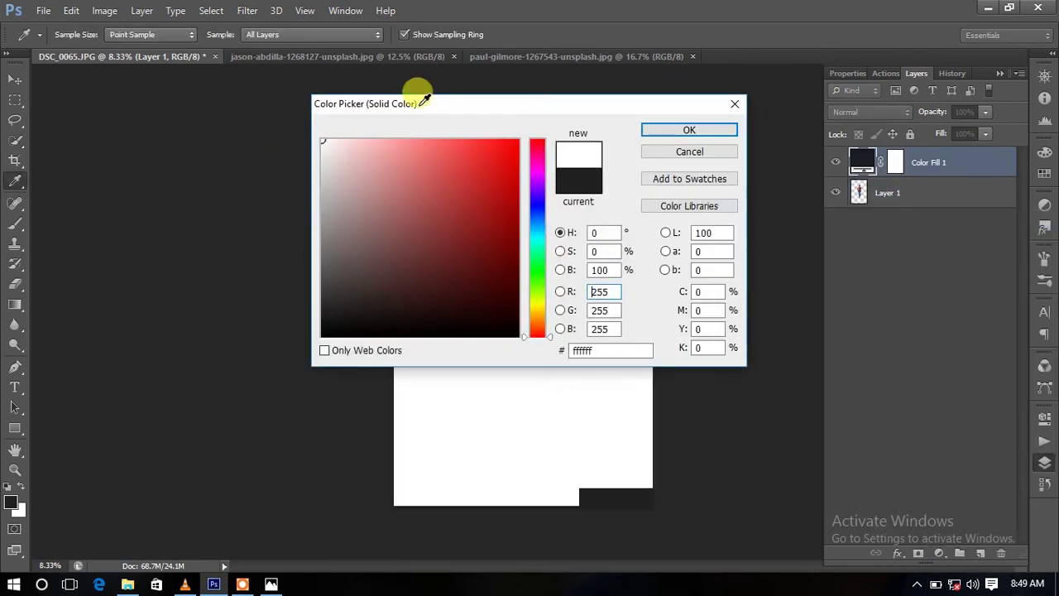
{"action": "left_click", "coordinate": [686, 130]}
{"action": "left_click_drag", "start_coordinate": [928, 162], "coordinate": [935, 248]}
{"action": "left_click", "coordinate": [925, 162]}
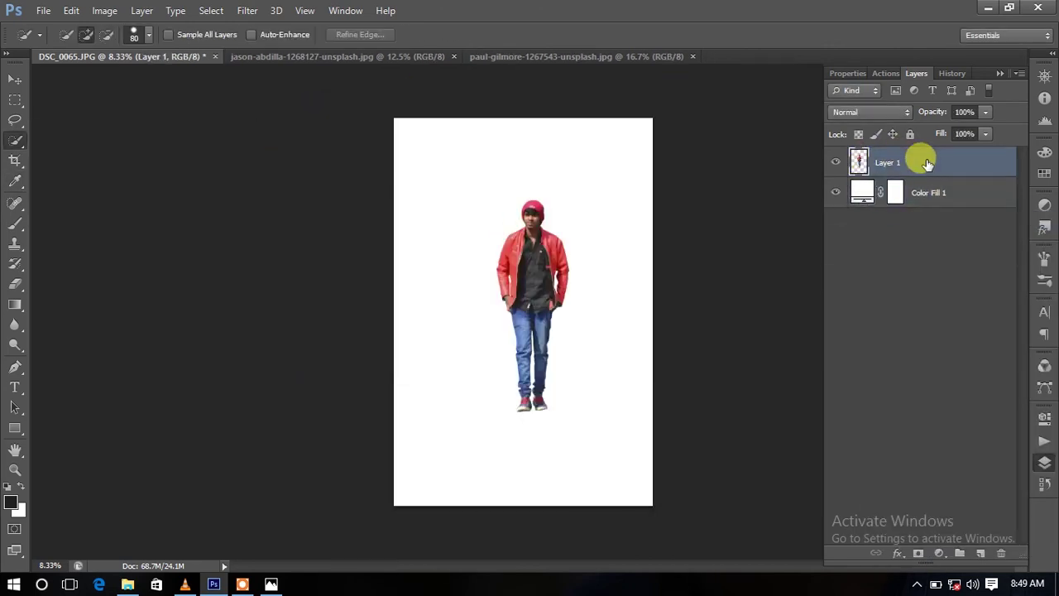
{"action": "key", "text": "ctrl+z"}
{"action": "key", "text": "ctrl+z"}
- Duplicate the snowy road photo's Background and drag it into the man's document
{"action": "left_click", "coordinate": [423, 57]}
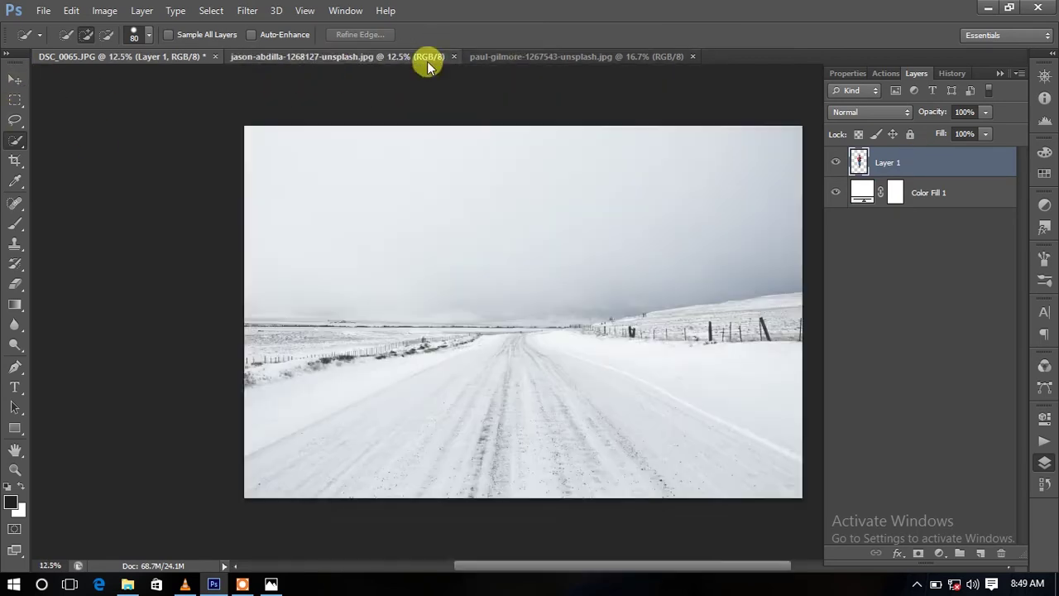
{"action": "left_click", "coordinate": [542, 56]}
{"action": "left_click", "coordinate": [380, 58]}
{"action": "left_click_drag", "start_coordinate": [901, 158], "coordinate": [981, 552]}
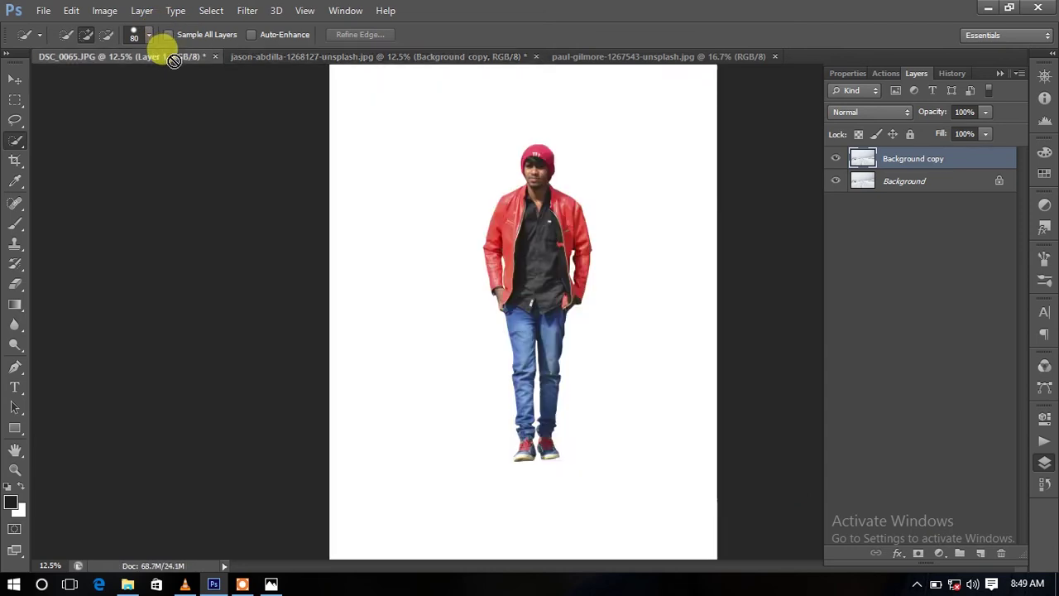
{"action": "left_click_drag", "start_coordinate": [530, 414], "coordinate": [474, 289]}
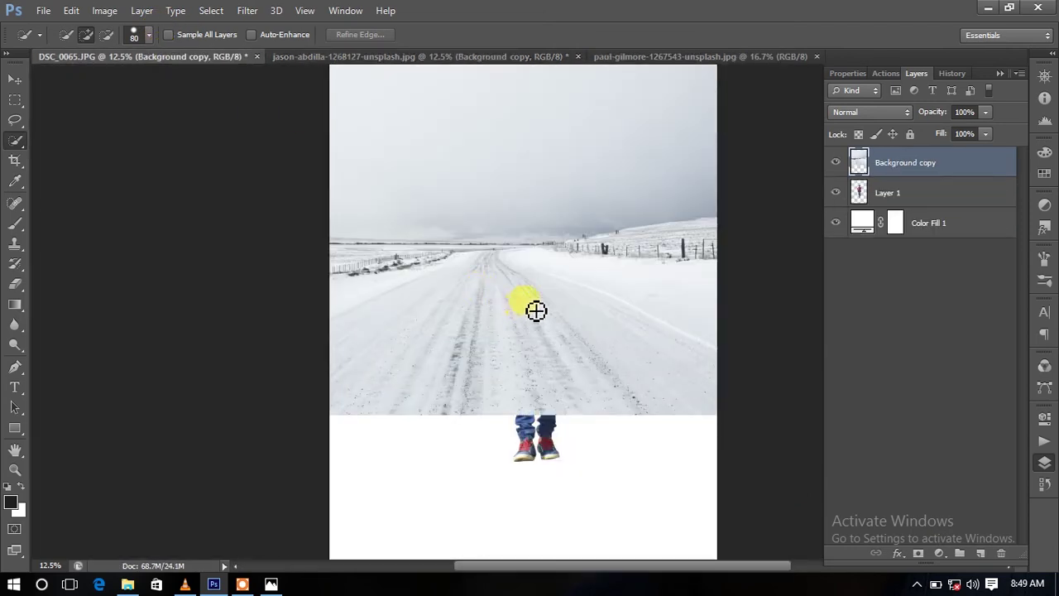
- Move the snowy road layer below Layer 1 so it sits behind the man
{"action": "left_click", "coordinate": [15, 80]}
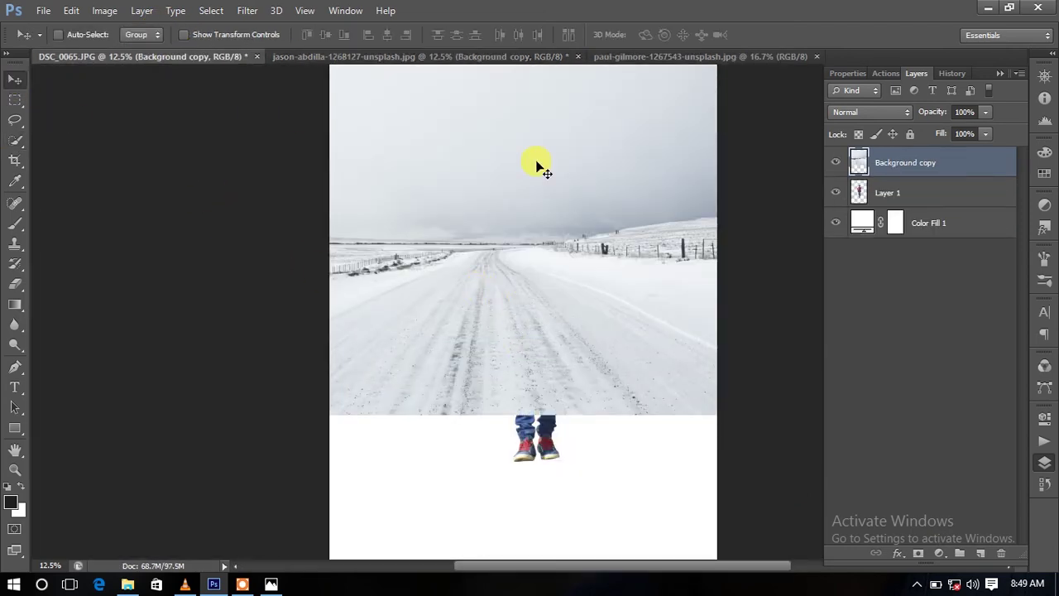
{"action": "left_click_drag", "start_coordinate": [920, 158], "coordinate": [926, 218]}
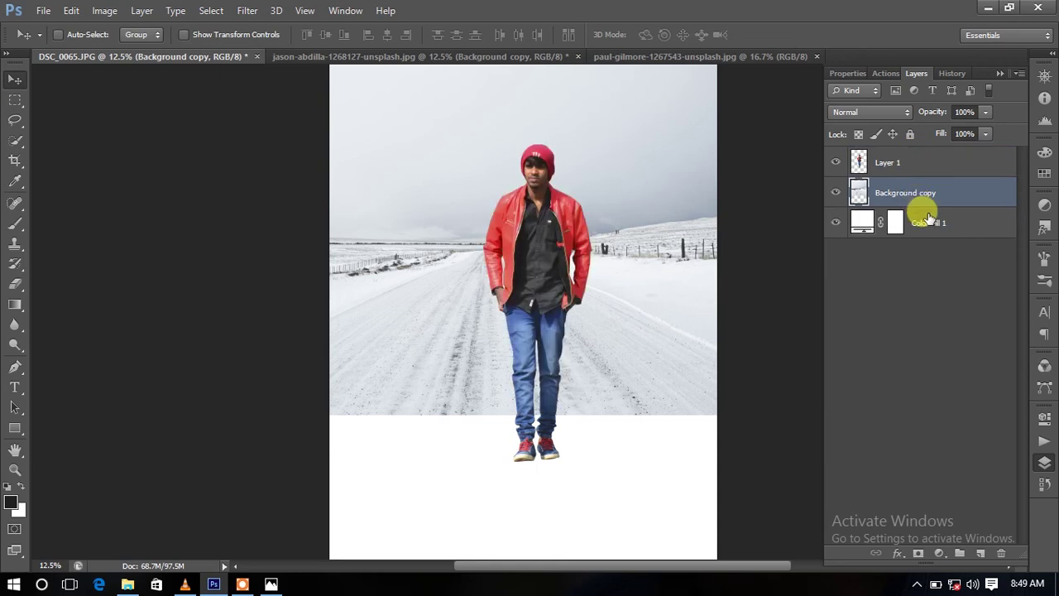
{"action": "key", "text": "ctrl+minus"}
{"action": "key", "text": "ctrl+t"}
- Enlarge the snowy road to about 162% and position it to fill the canvas
{"action": "left_click_drag", "start_coordinate": [632, 264], "coordinate": [648, 362]}
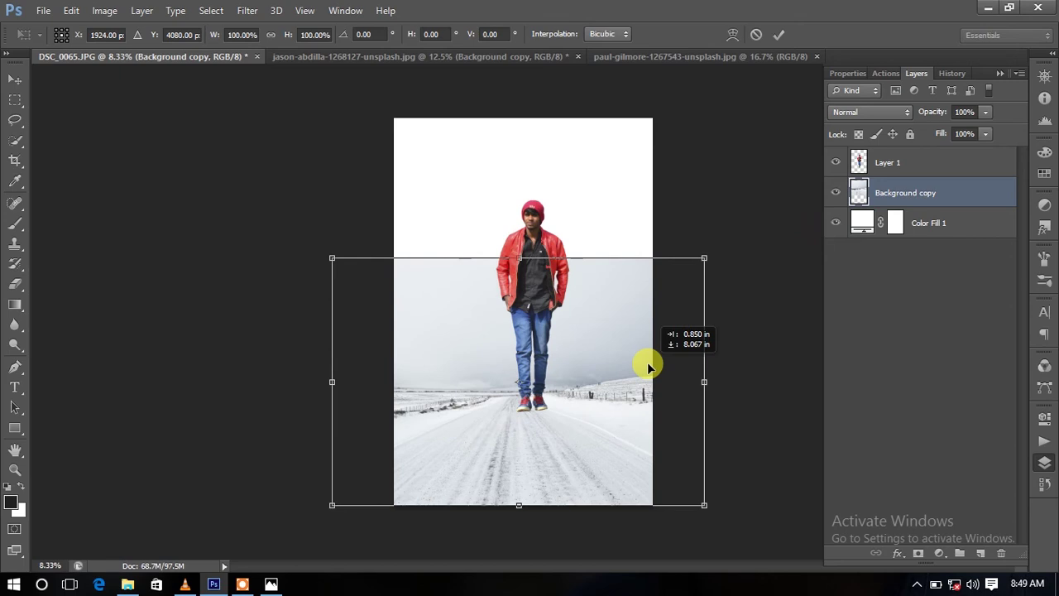
{"action": "left_click_drag", "start_coordinate": [647, 362], "coordinate": [647, 364]}
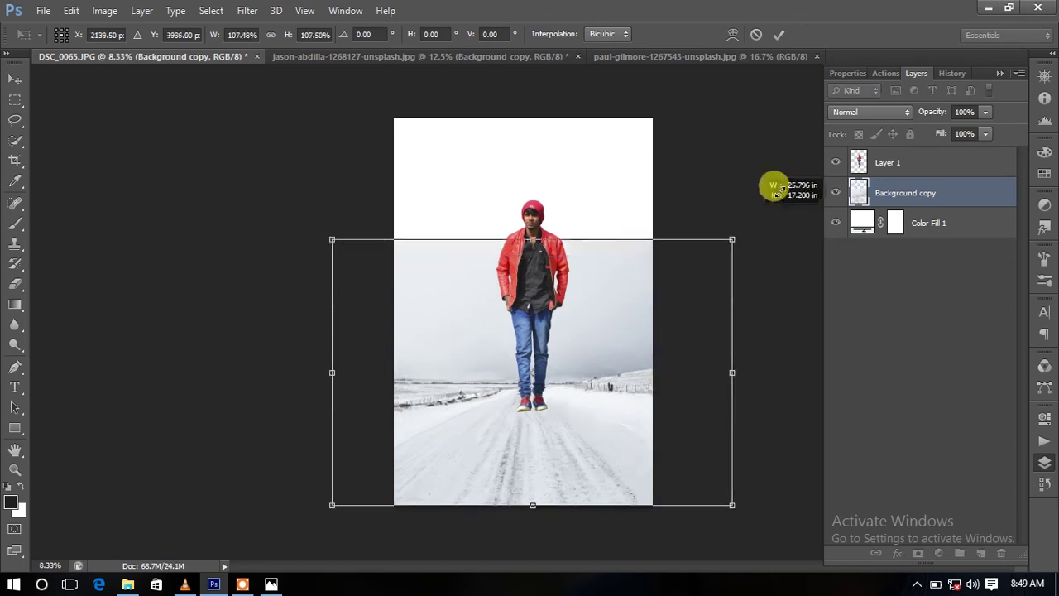
{"action": "left_click_drag", "start_coordinate": [704, 259], "coordinate": [721, 220]}
{"action": "mouse_move", "coordinate": [541, 327]}
{"action": "left_mouse_down"}
{"action": "mouse_move", "coordinate": [573, 327]}
{"action": "mouse_move", "coordinate": [552, 326]}
{"action": "left_mouse_up"}
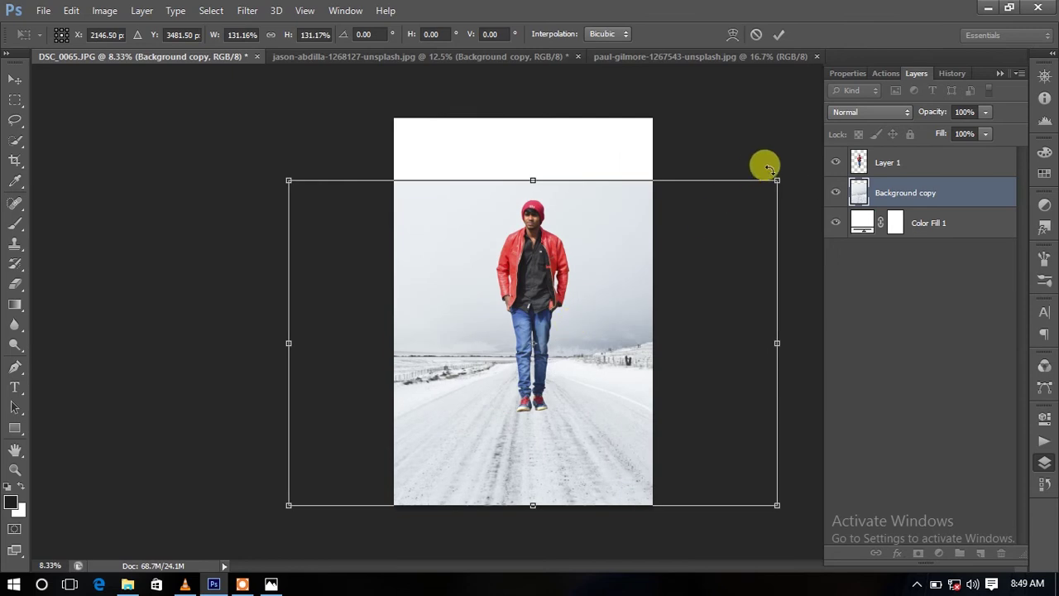
{"action": "left_click_drag", "start_coordinate": [776, 179], "coordinate": [853, 127]}
{"action": "left_click_drag", "start_coordinate": [289, 505], "coordinate": [254, 527]}
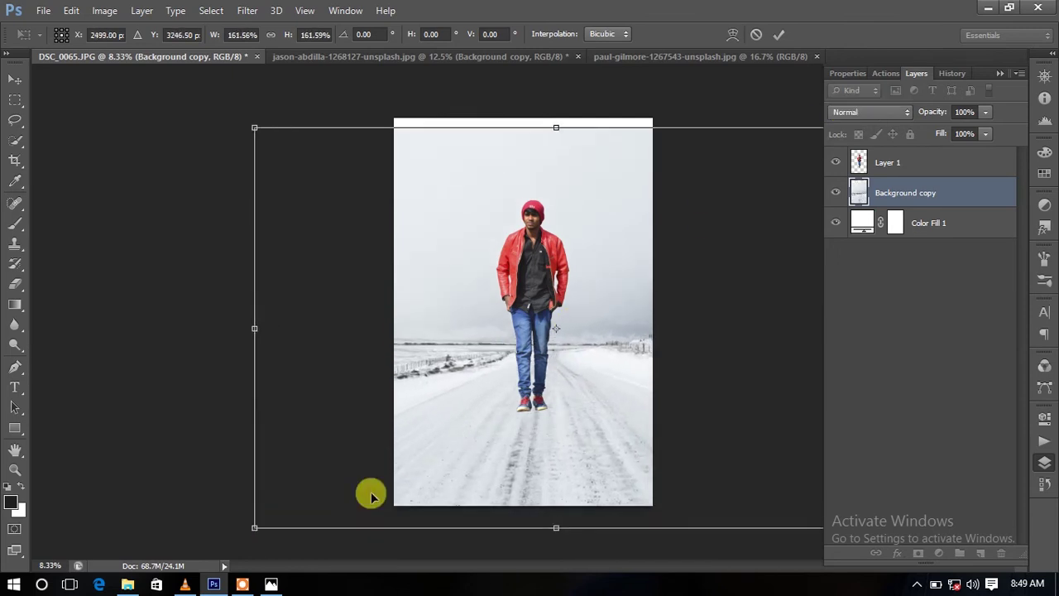
{"action": "left_click_drag", "start_coordinate": [460, 449], "coordinate": [461, 409]}
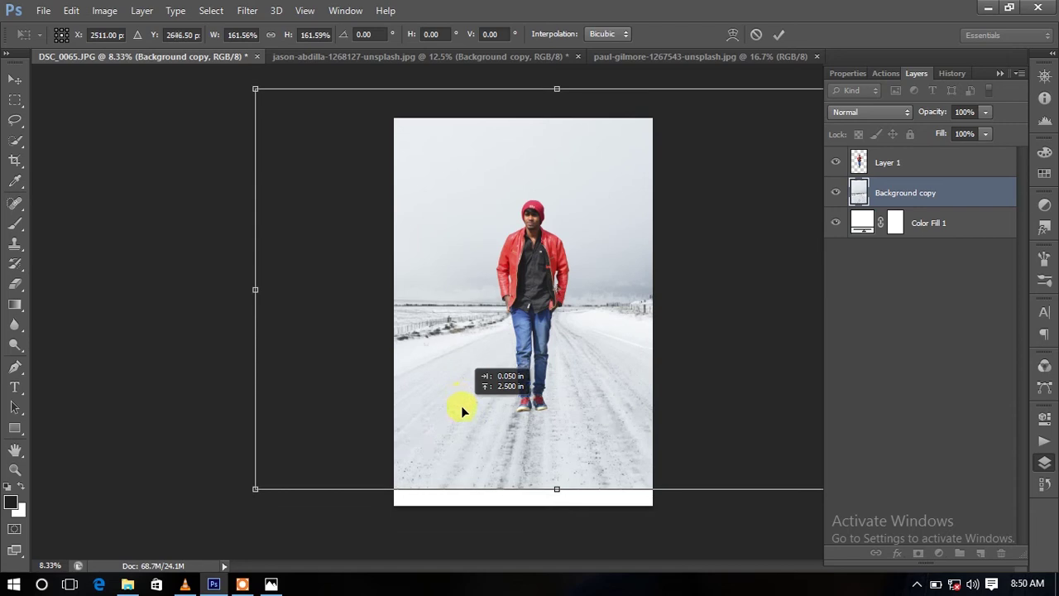
{"action": "left_click_drag", "start_coordinate": [461, 409], "coordinate": [461, 419]}
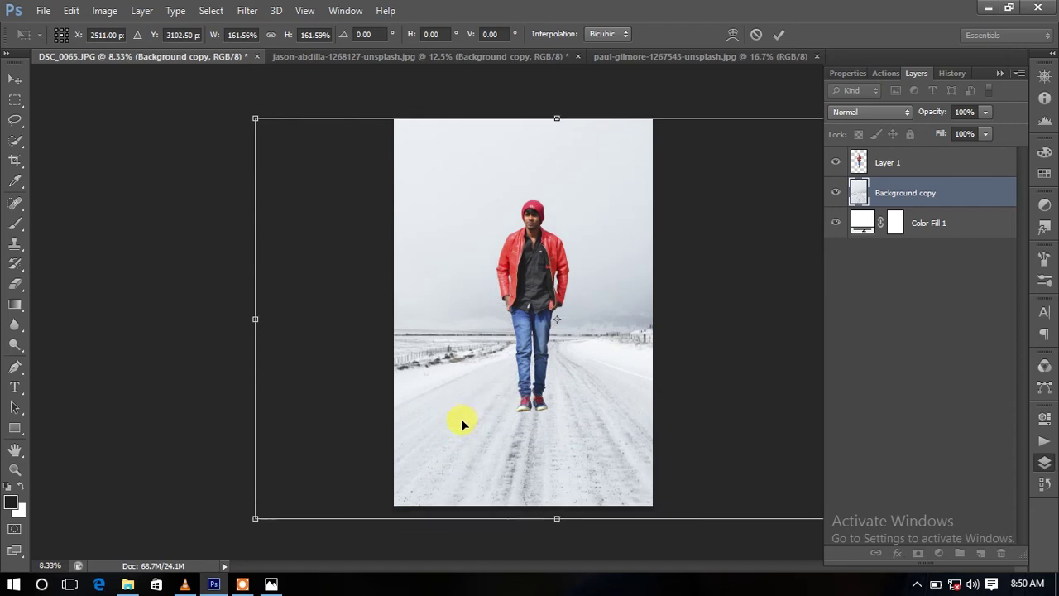
{"action": "key", "text": "Return"}
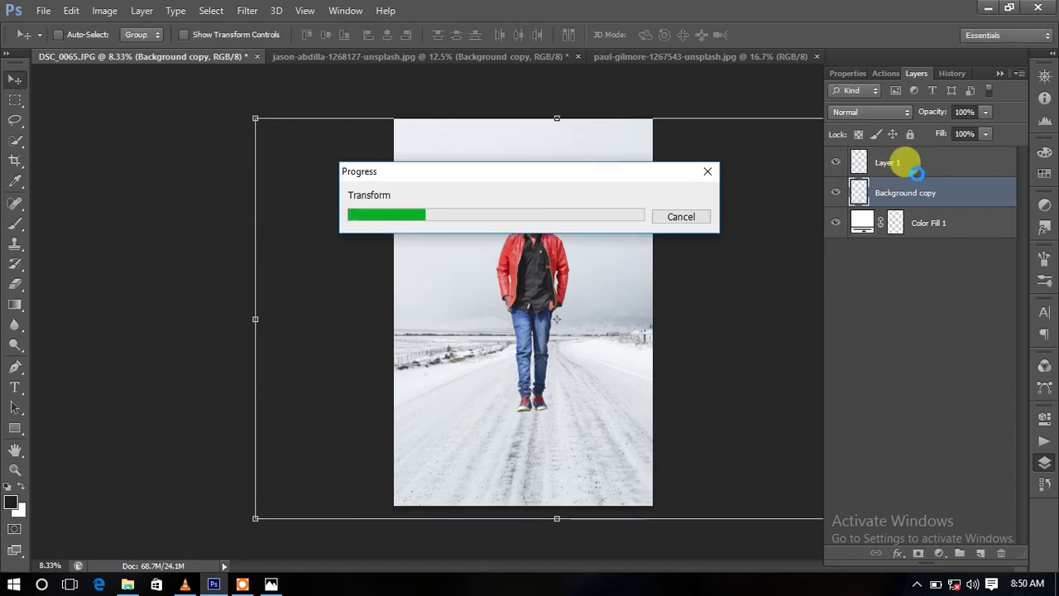
- Shift the man on Layer 1 slightly down and right onto the road
{"action": "left_click", "coordinate": [905, 162]}
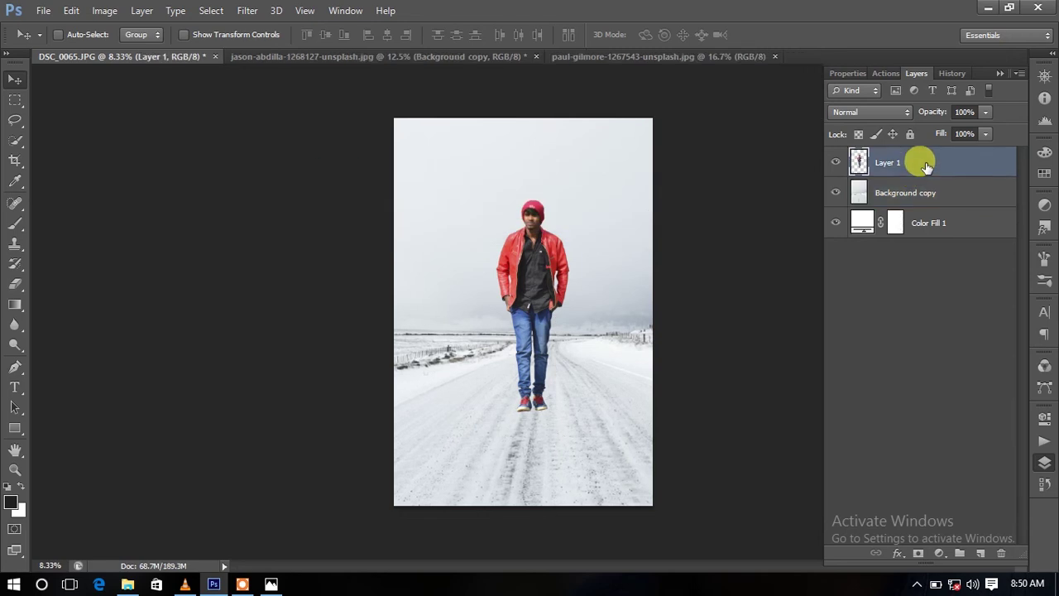
{"action": "key", "text": "ctrl+t"}
{"action": "mouse_move", "coordinate": [544, 288]}
{"action": "left_mouse_down"}
{"action": "mouse_move", "coordinate": [550, 318]}
{"action": "mouse_move", "coordinate": [549, 304]}
{"action": "left_mouse_up"}
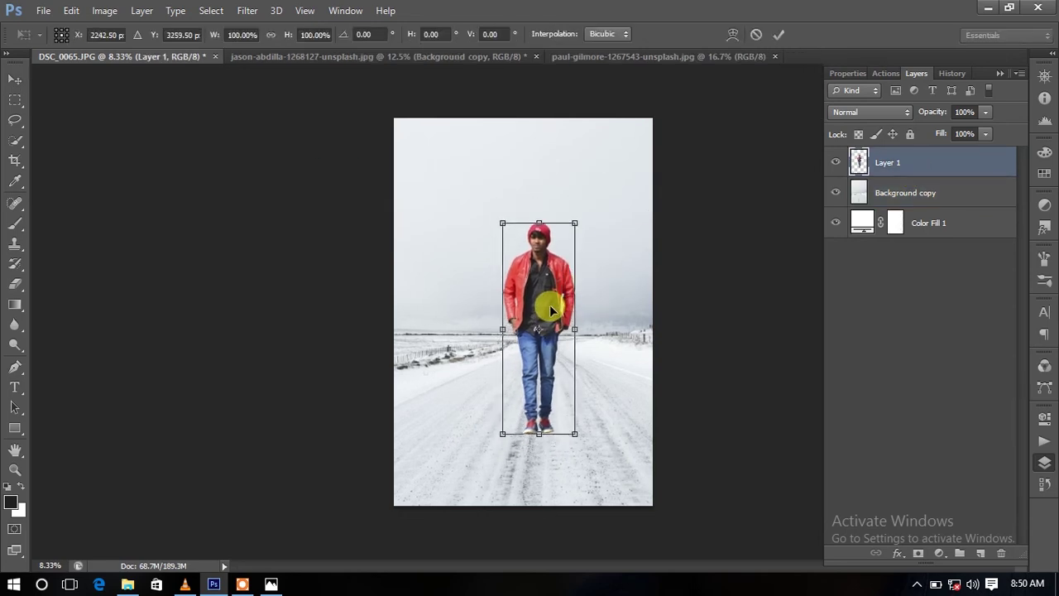
{"action": "left_click", "coordinate": [779, 35]}
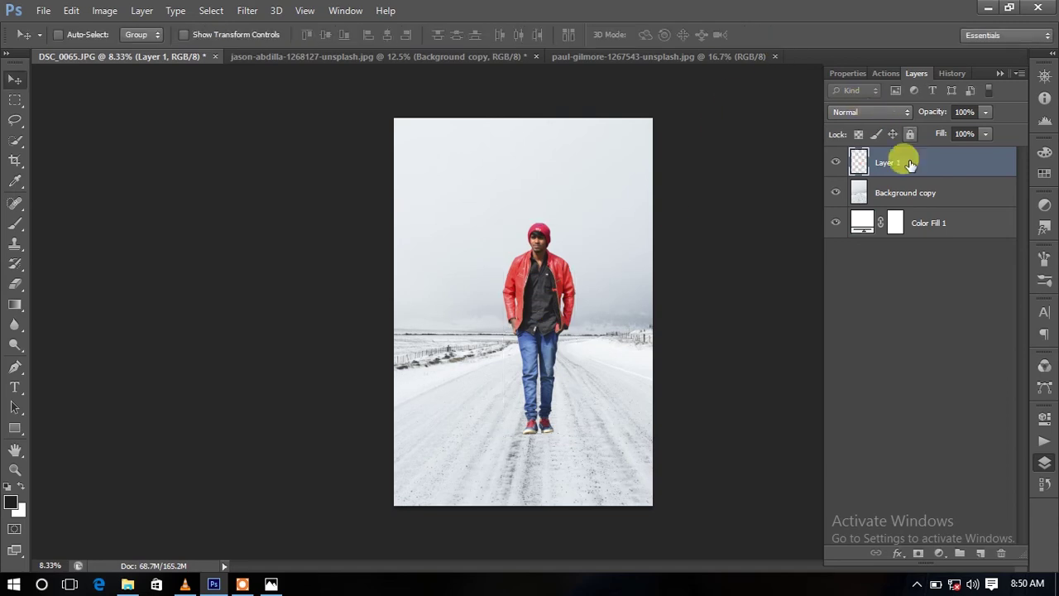
{"action": "left_click", "coordinate": [613, 58]}
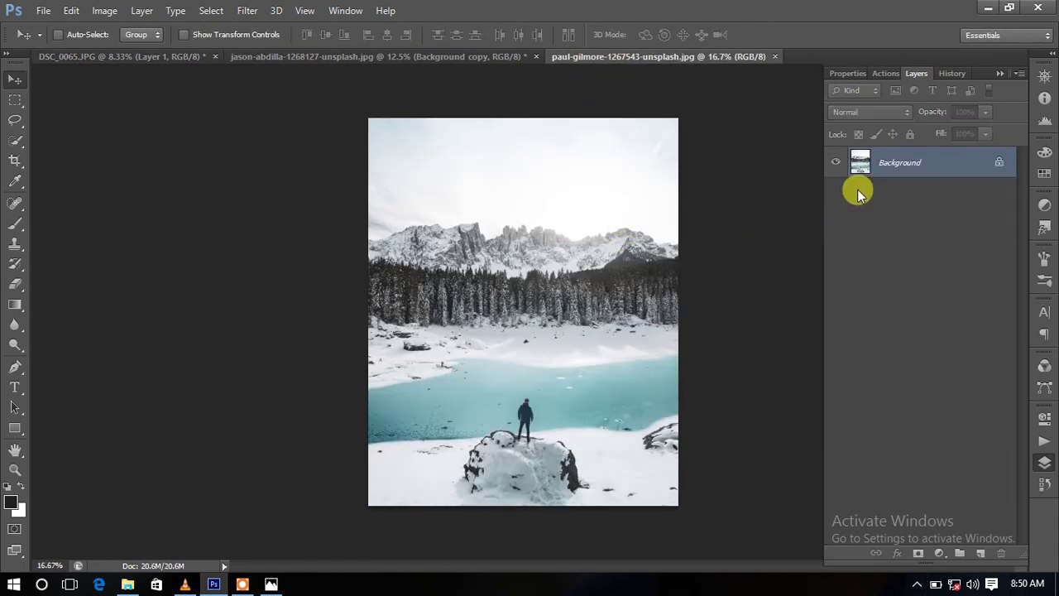
- Duplicate the lake photo's Background and drag the copy into the road picture as top layer
{"action": "mouse_move", "coordinate": [910, 162]}
{"action": "left_mouse_down"}
{"action": "mouse_move", "coordinate": [950, 222]}
{"action": "mouse_move", "coordinate": [977, 533]}
{"action": "left_mouse_up"}
{"action": "left_click_drag", "start_coordinate": [947, 166], "coordinate": [979, 443]}
{"action": "left_click_drag", "start_coordinate": [948, 162], "coordinate": [980, 553]}
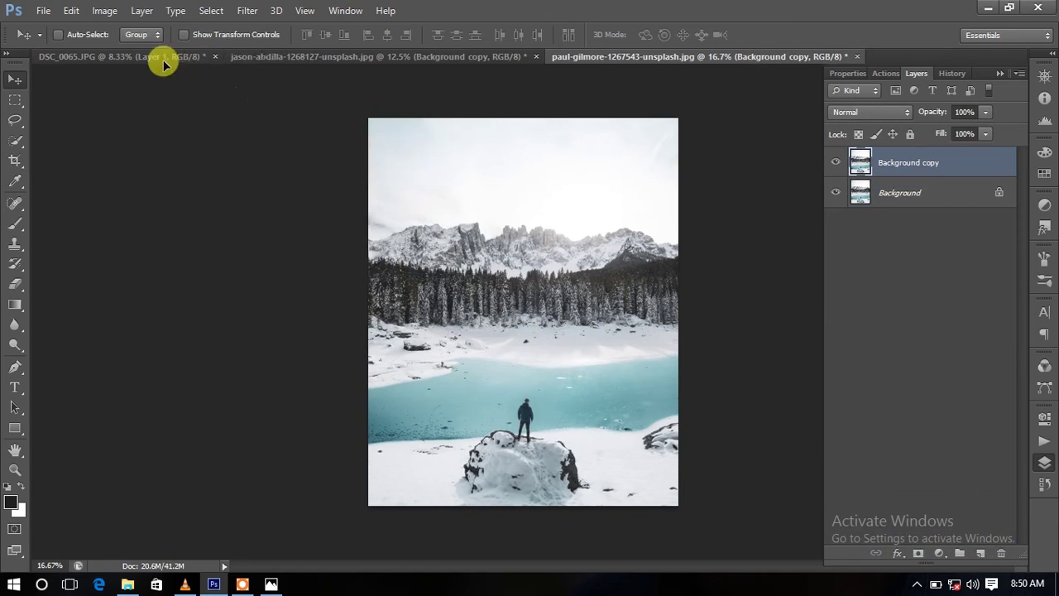
{"action": "left_click_drag", "start_coordinate": [163, 65], "coordinate": [508, 394]}
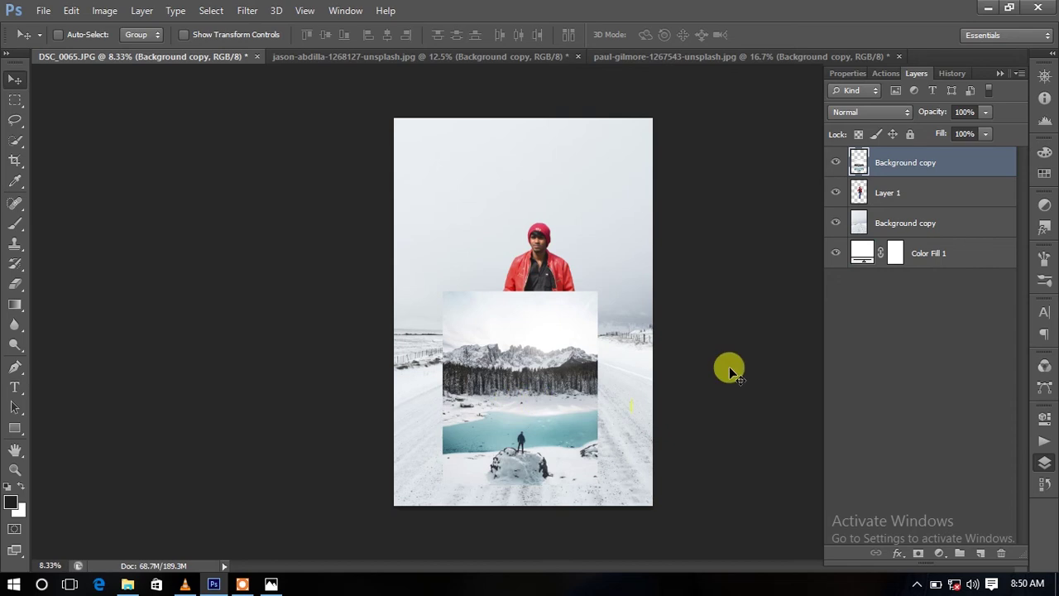
{"action": "left_click", "coordinate": [916, 193]}
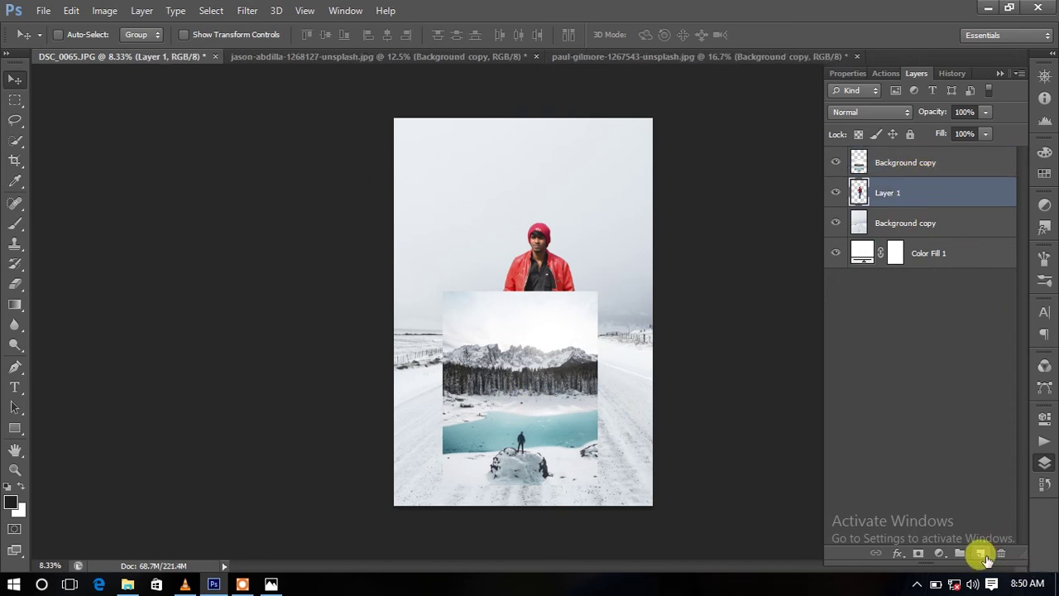
- Add new Layer 2 and set up a gradient with both stops black
{"action": "left_click", "coordinate": [979, 552]}
{"action": "left_click", "coordinate": [16, 308]}
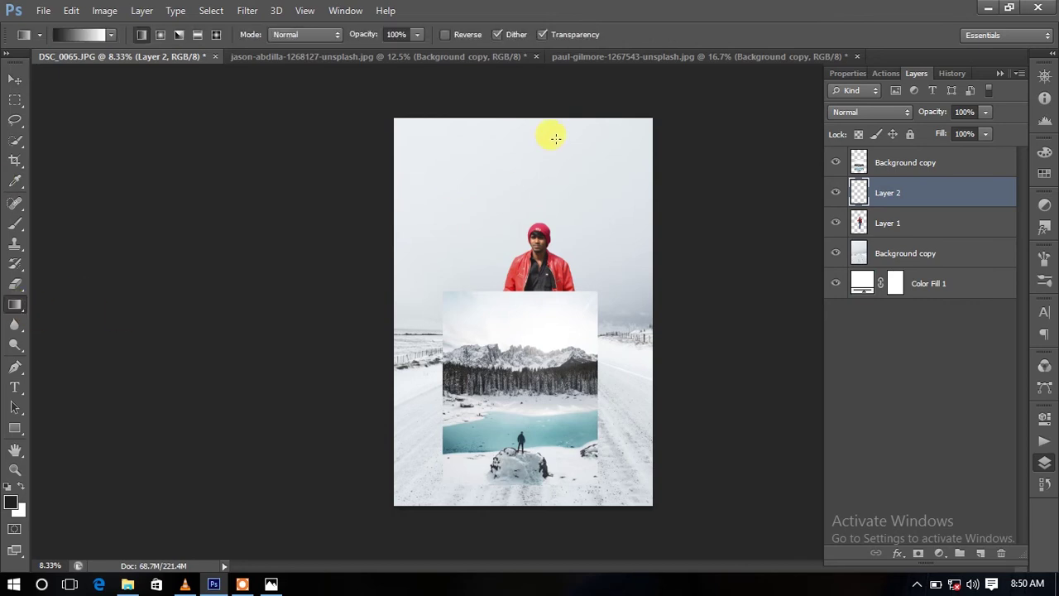
{"action": "left_click", "coordinate": [82, 35]}
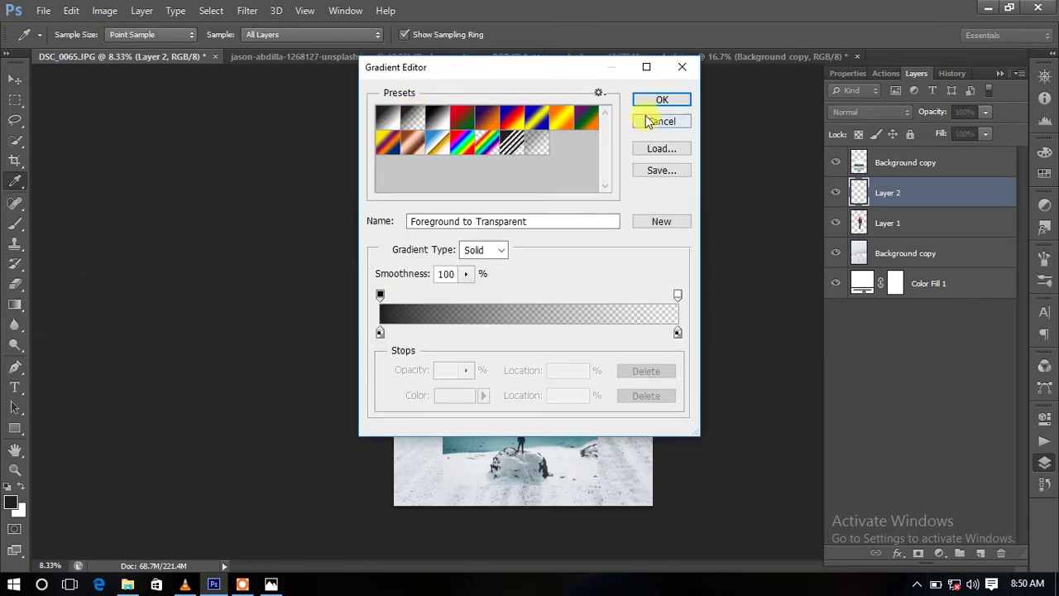
{"action": "left_click", "coordinate": [647, 121]}
{"action": "left_click", "coordinate": [76, 35]}
{"action": "double_click", "coordinate": [379, 332]}
{"action": "left_click", "coordinate": [674, 133]}
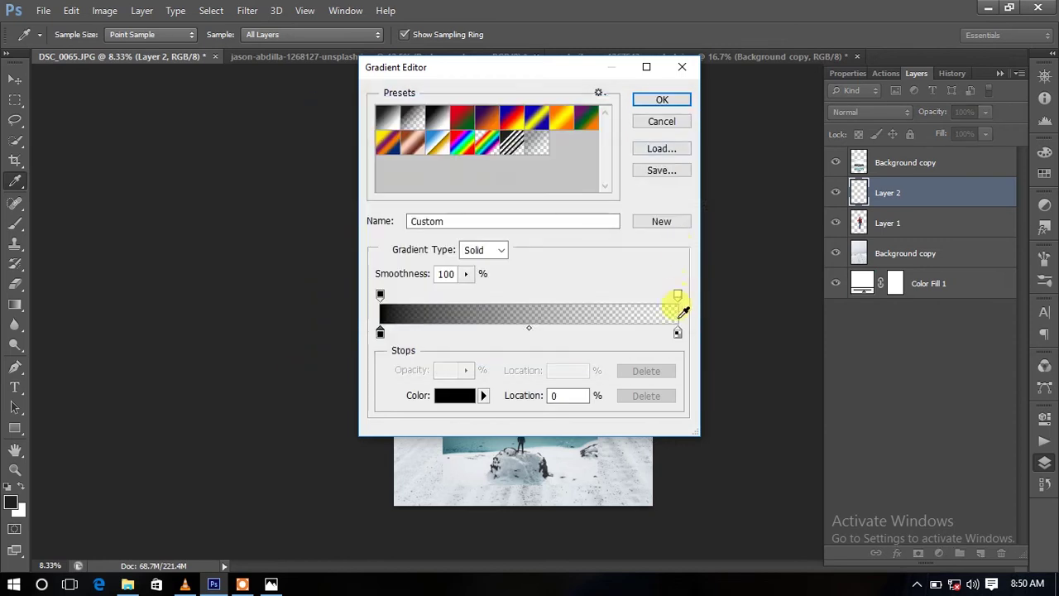
{"action": "double_click", "coordinate": [676, 333]}
{"action": "left_click_drag", "start_coordinate": [348, 331], "coordinate": [267, 378]}
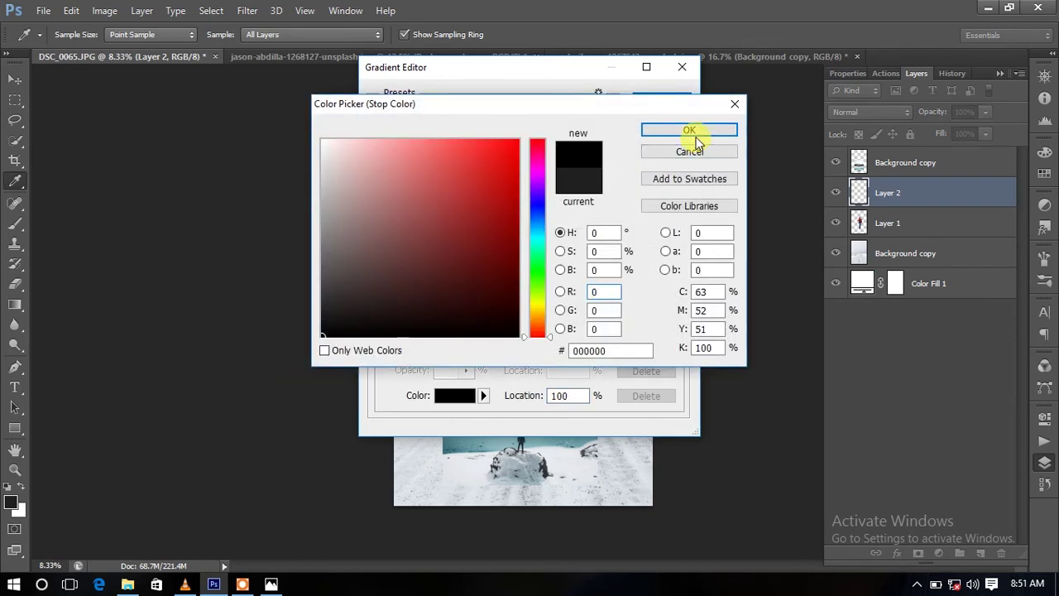
{"action": "left_click", "coordinate": [690, 135]}
{"action": "left_click", "coordinate": [666, 105]}
- Draw the dark gradient down from the top of the canvas
{"action": "left_click_drag", "start_coordinate": [515, 92], "coordinate": [529, 372]}
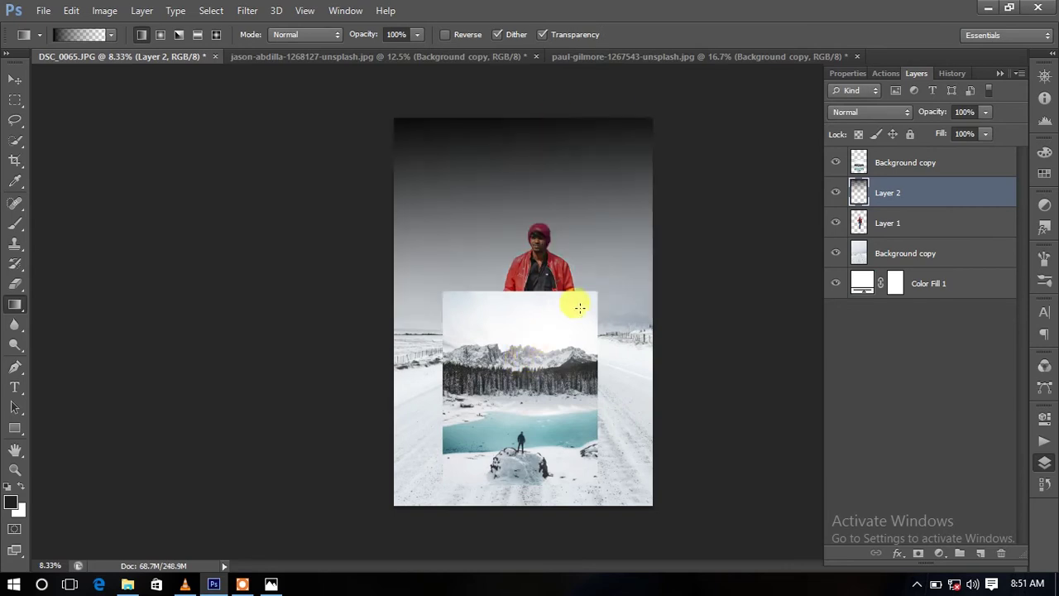
{"action": "key", "text": "ctrl+t"}
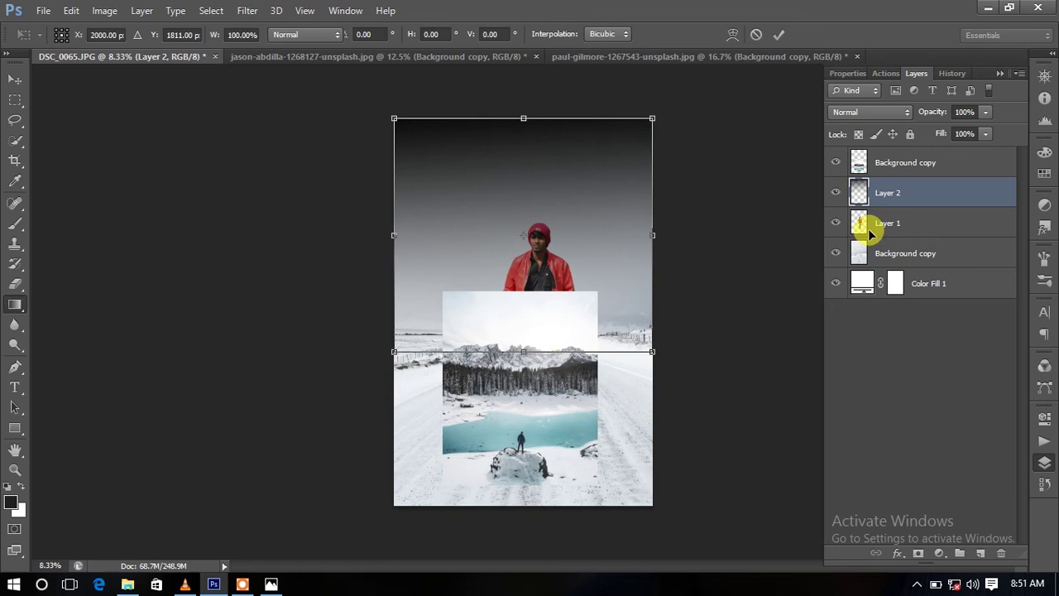
{"action": "key", "text": "Return"}
- Move the lake photo up about 130 px over the man's upper body
{"action": "left_click", "coordinate": [902, 162]}
{"action": "key", "text": "ctrl+t"}
{"action": "left_click_drag", "start_coordinate": [503, 316], "coordinate": [525, 223]}
{"action": "key", "text": "Return"}
- Clip the lake photo to Layer 2 and enlarge it to about 265%
{"action": "key", "text": "g"}
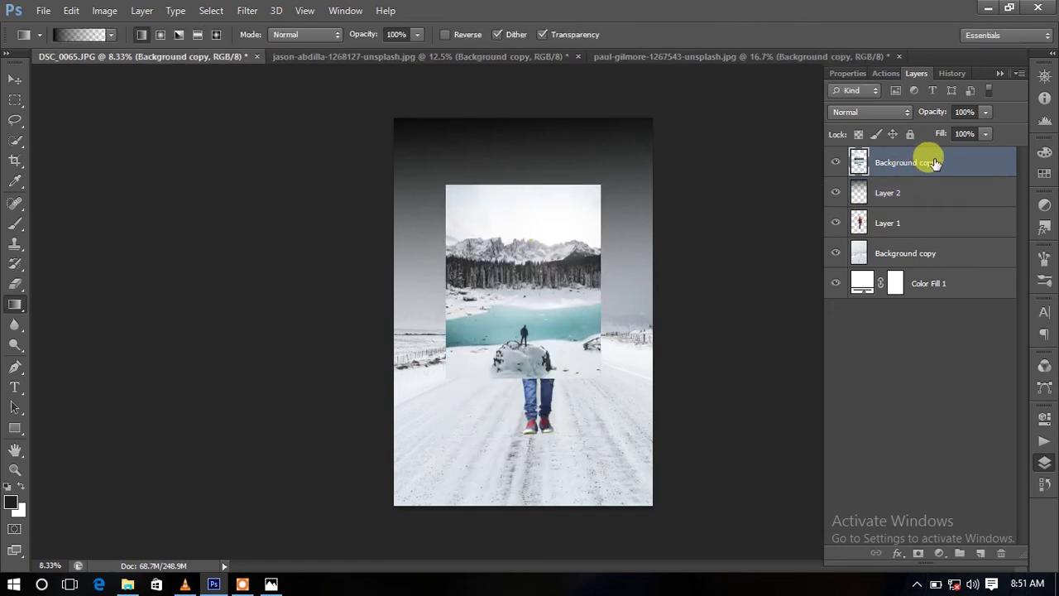
{"action": "right_click", "coordinate": [933, 162]}
{"action": "left_click", "coordinate": [692, 258]}
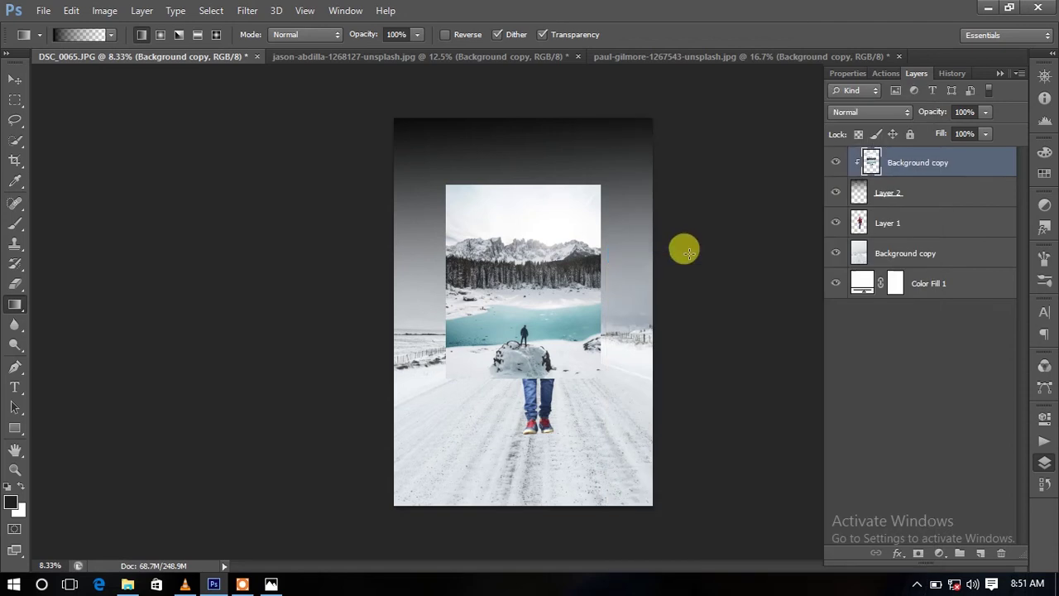
{"action": "key", "text": "ctrl+t"}
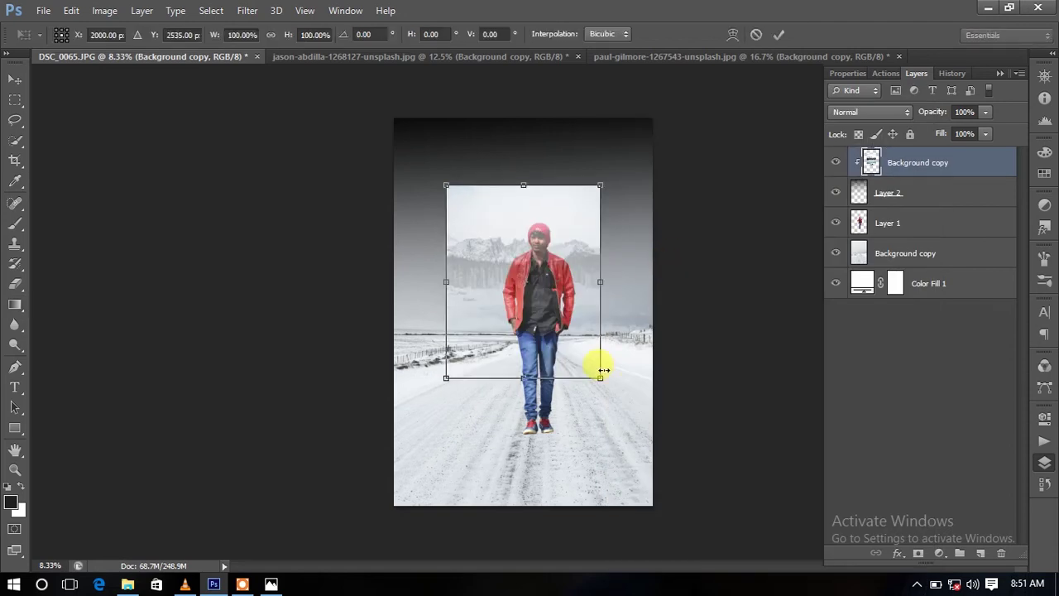
{"action": "mouse_move", "coordinate": [616, 402]}
{"action": "left_mouse_down"}
{"action": "mouse_move", "coordinate": [650, 472]}
{"action": "mouse_move", "coordinate": [609, 334]}
{"action": "mouse_move", "coordinate": [541, 289]}
{"action": "mouse_move", "coordinate": [591, 278]}
{"action": "mouse_move", "coordinate": [610, 326]}
{"action": "left_mouse_up"}
{"action": "mouse_move", "coordinate": [649, 374]}
{"action": "left_mouse_down"}
{"action": "mouse_move", "coordinate": [740, 555]}
{"action": "mouse_move", "coordinate": [798, 555]}
{"action": "left_mouse_up"}
{"action": "mouse_move", "coordinate": [516, 449]}
{"action": "left_mouse_down"}
{"action": "mouse_move", "coordinate": [503, 485]}
{"action": "mouse_move", "coordinate": [472, 508]}
{"action": "mouse_move", "coordinate": [480, 519]}
{"action": "mouse_move", "coordinate": [500, 437]}
{"action": "mouse_move", "coordinate": [501, 490]}
{"action": "left_mouse_up"}
- Move the lake photo and gradient layers together below Layer 1
{"action": "key", "text": "g"}
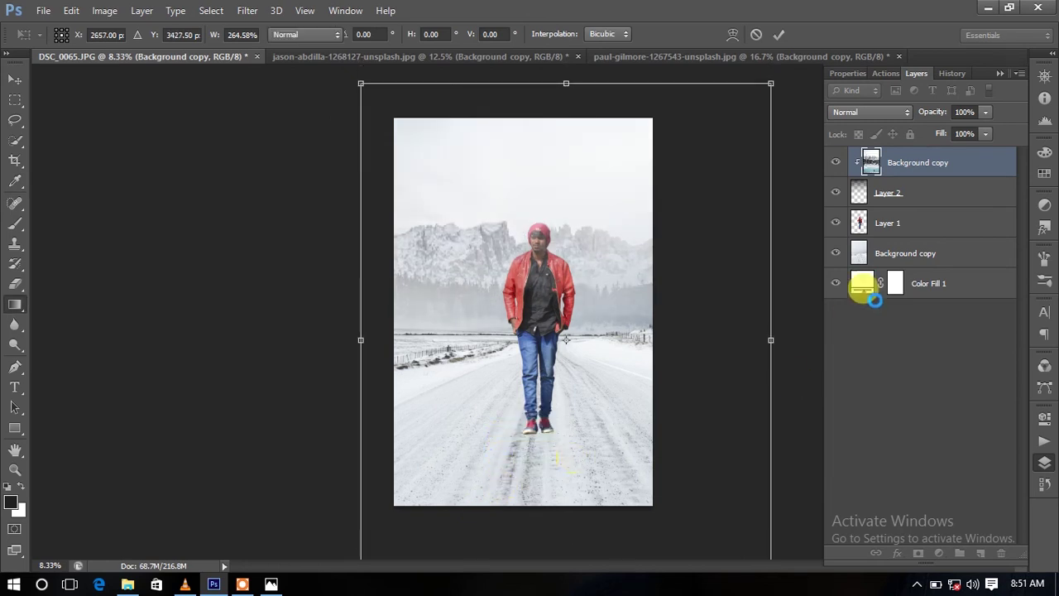
{"action": "left_click", "coordinate": [958, 198]}
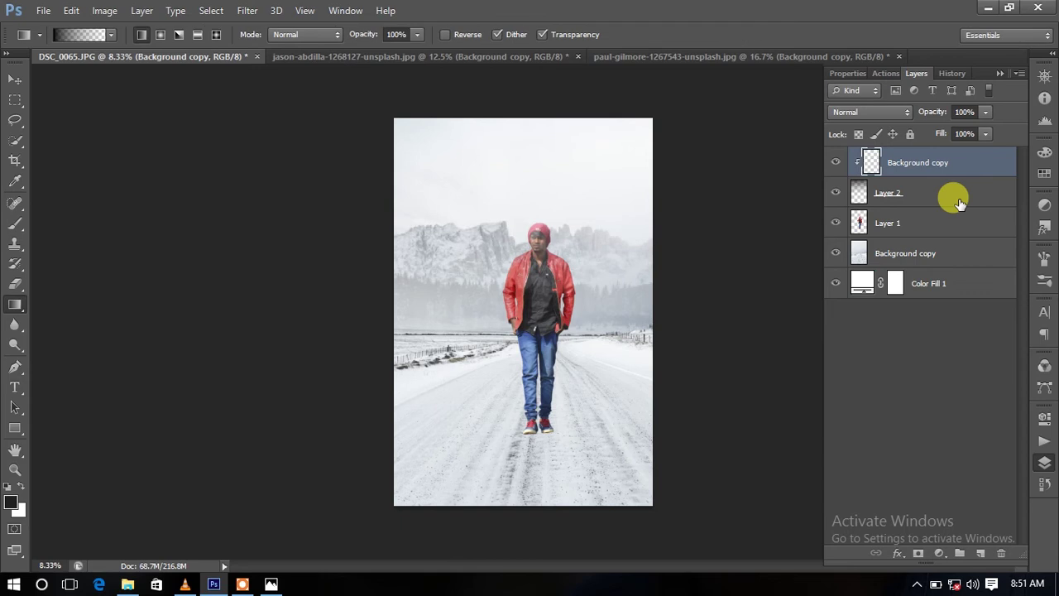
{"action": "left_click_drag", "start_coordinate": [953, 161], "coordinate": [935, 239]}
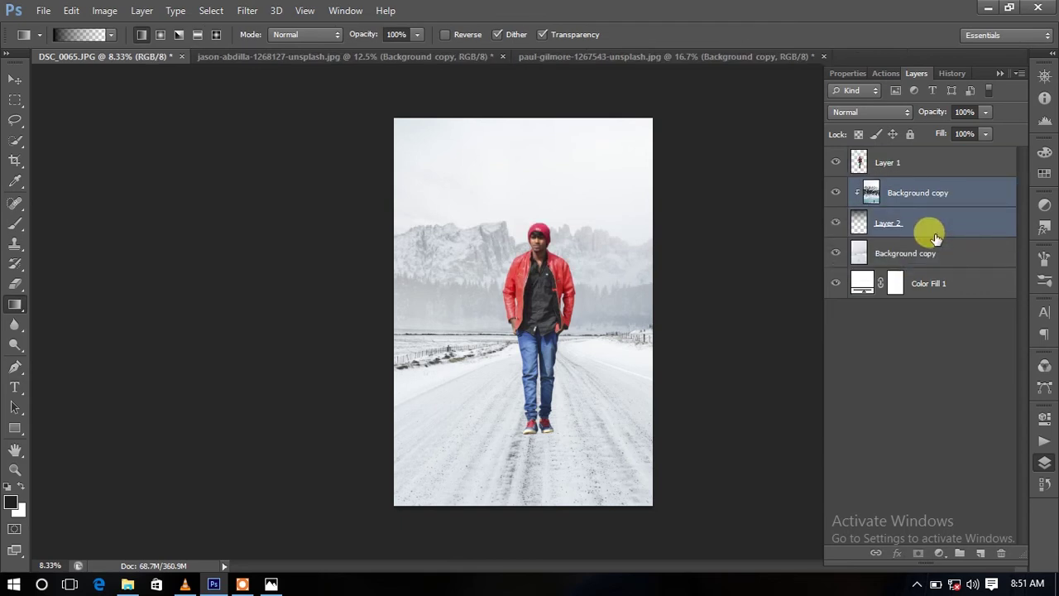
- Move the clipped mountain photo higher and apply the transform
{"action": "left_click", "coordinate": [933, 219]}
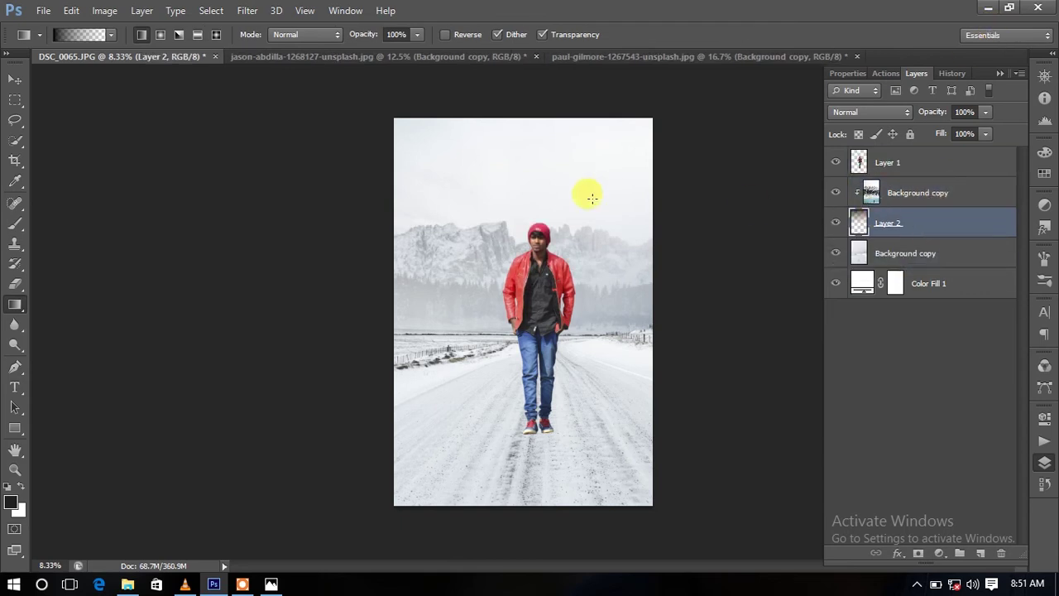
{"action": "mouse_move", "coordinate": [520, 237]}
{"action": "left_mouse_down"}
{"action": "mouse_move", "coordinate": [544, 101]}
{"action": "mouse_move", "coordinate": [543, 204]}
{"action": "left_mouse_up"}
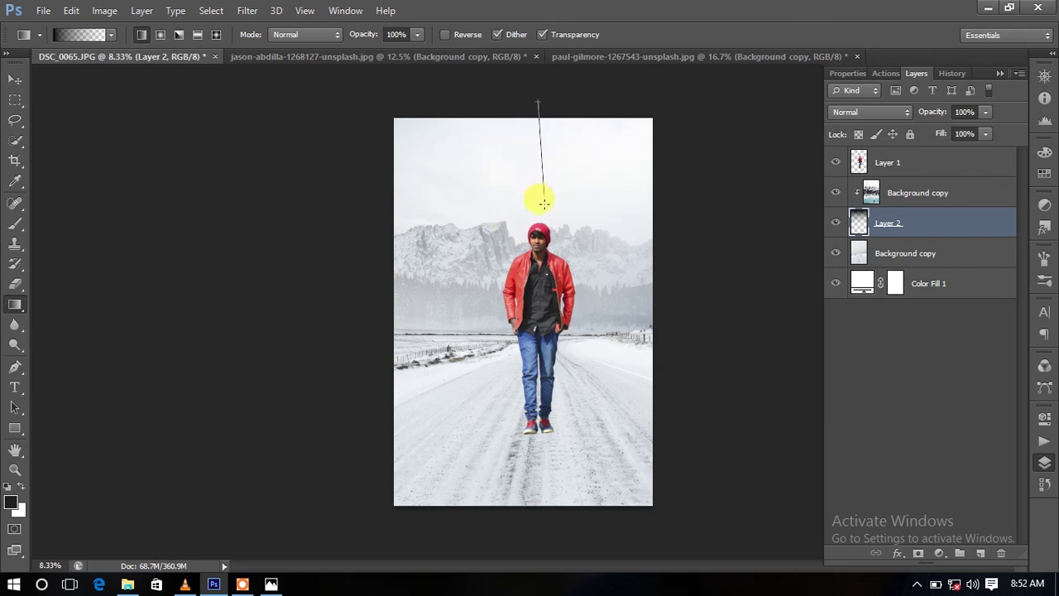
{"action": "left_click", "coordinate": [925, 193]}
{"action": "key", "text": "ctrl+t"}
{"action": "mouse_move", "coordinate": [570, 236]}
{"action": "left_mouse_down"}
{"action": "mouse_move", "coordinate": [570, 137]}
{"action": "mouse_move", "coordinate": [566, 251]}
{"action": "left_mouse_up"}
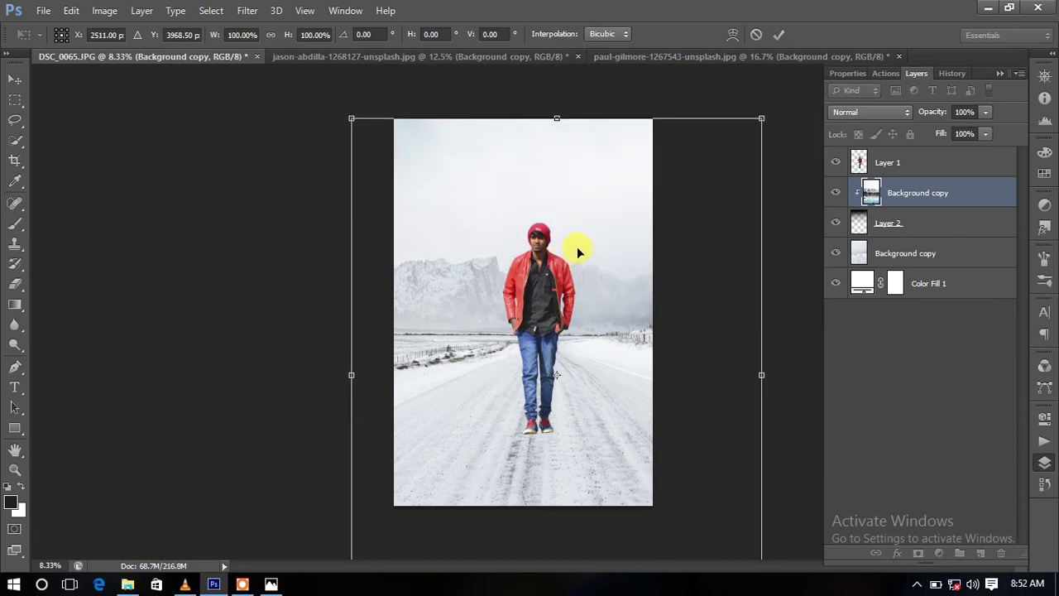
{"action": "left_click", "coordinate": [779, 35]}
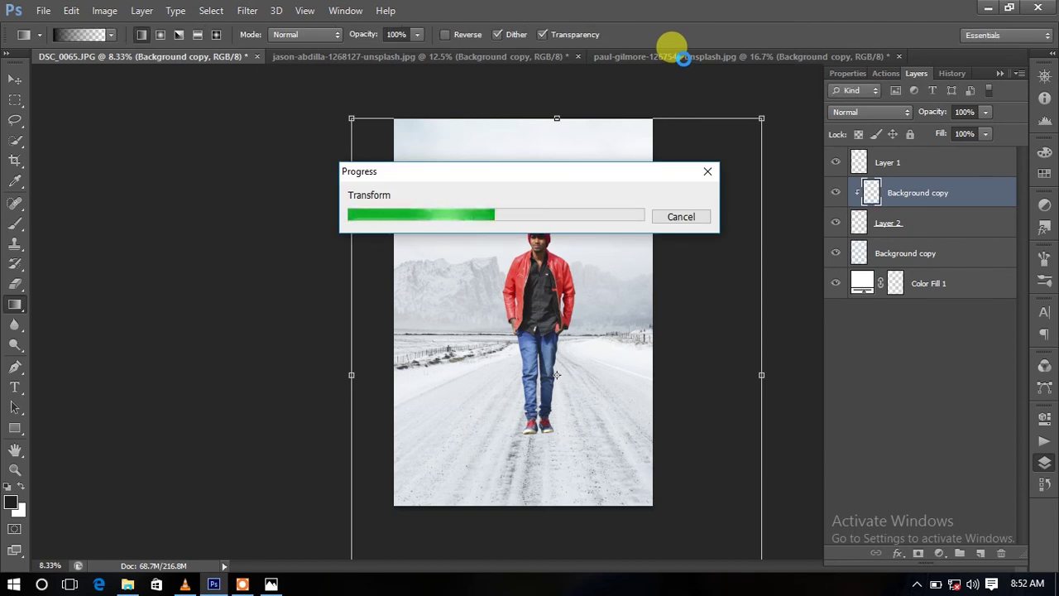
- Redraw Layer 2's dark vertical gradient from the top down over the figure
{"action": "left_click", "coordinate": [685, 59]}
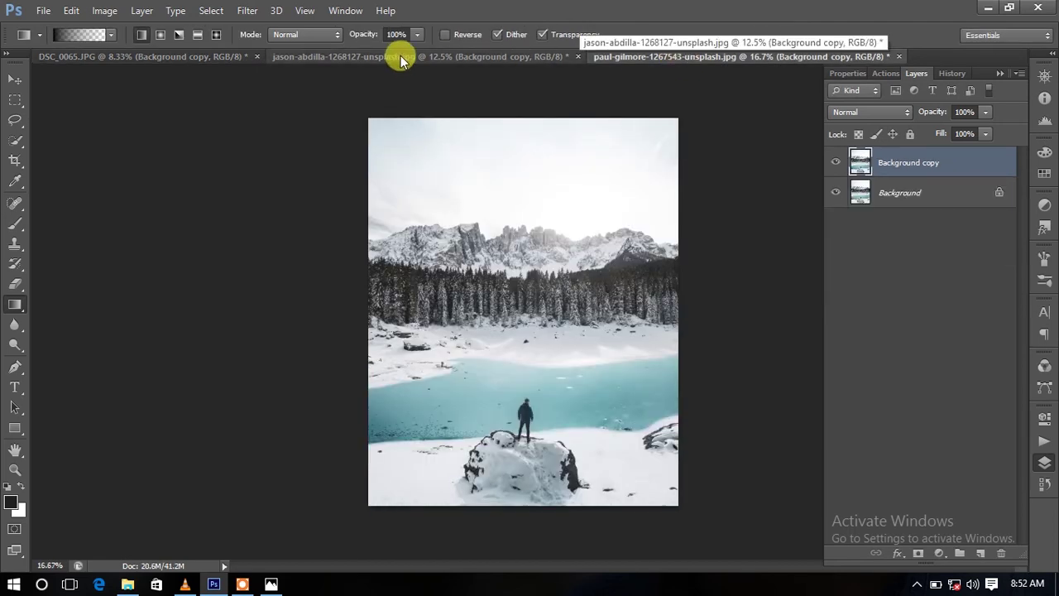
{"action": "left_click", "coordinate": [231, 58]}
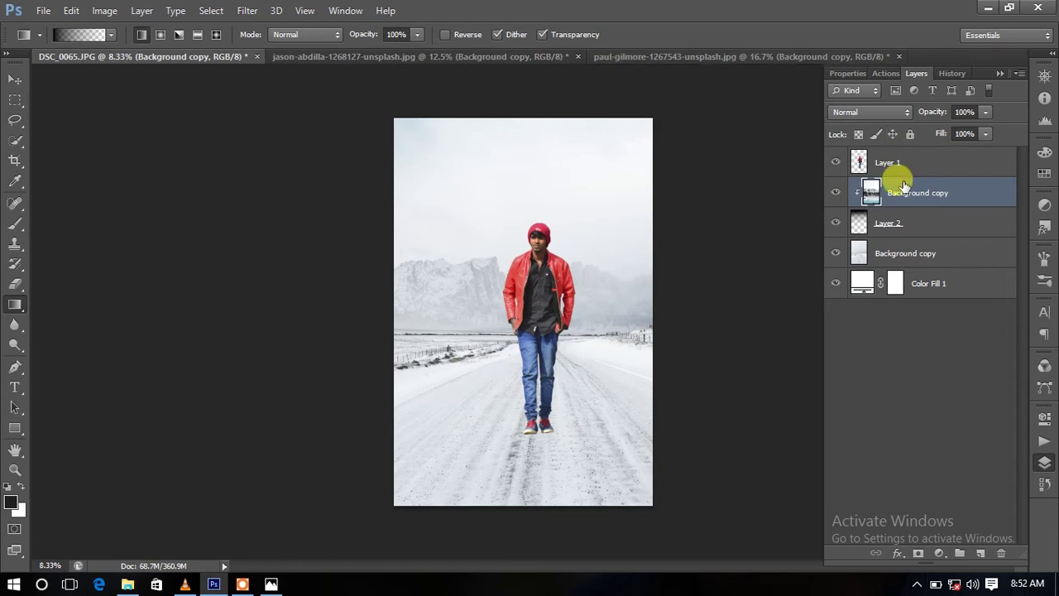
{"action": "left_click", "coordinate": [885, 222]}
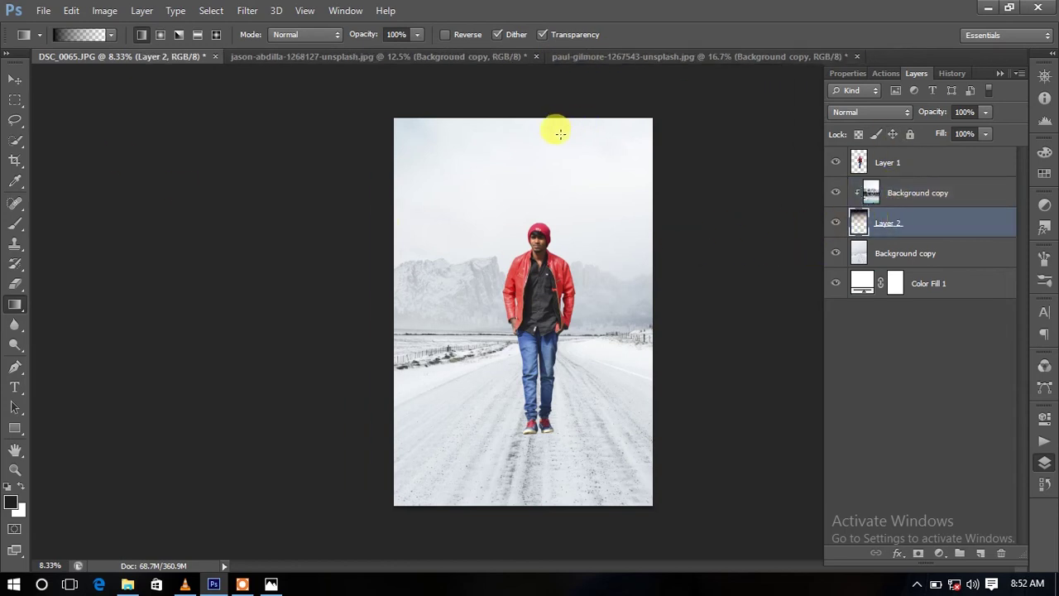
{"action": "left_click_drag", "start_coordinate": [537, 261], "coordinate": [532, 326]}
{"action": "left_click_drag", "start_coordinate": [541, 192], "coordinate": [538, 284]}
{"action": "left_click_drag", "start_coordinate": [543, 163], "coordinate": [550, 323]}
{"action": "mouse_move", "coordinate": [541, 170]}
{"action": "left_mouse_down"}
{"action": "mouse_move", "coordinate": [545, 304]}
{"action": "mouse_move", "coordinate": [571, 284]}
{"action": "mouse_move", "coordinate": [579, 306]}
{"action": "left_mouse_up"}
{"action": "key", "text": "ctrl+t"}
- Nudge the mountain photo and scale it to about 102.28%
{"action": "left_click", "coordinate": [778, 34]}
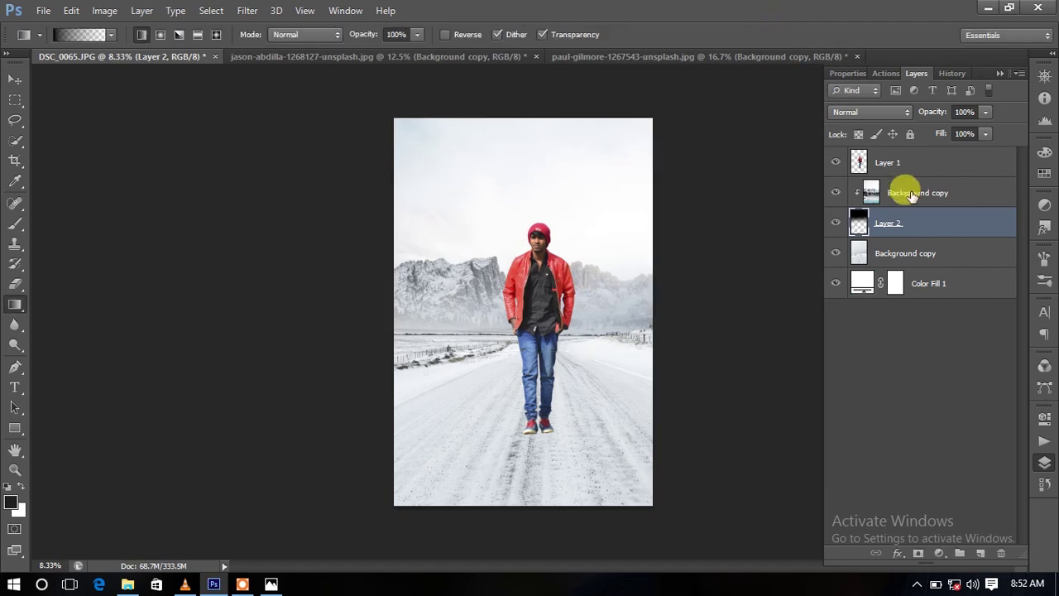
{"action": "left_click", "coordinate": [898, 192]}
{"action": "key", "text": "ctrl+t"}
{"action": "left_click_drag", "start_coordinate": [603, 248], "coordinate": [609, 271]}
{"action": "left_click_drag", "start_coordinate": [760, 115], "coordinate": [766, 106]}
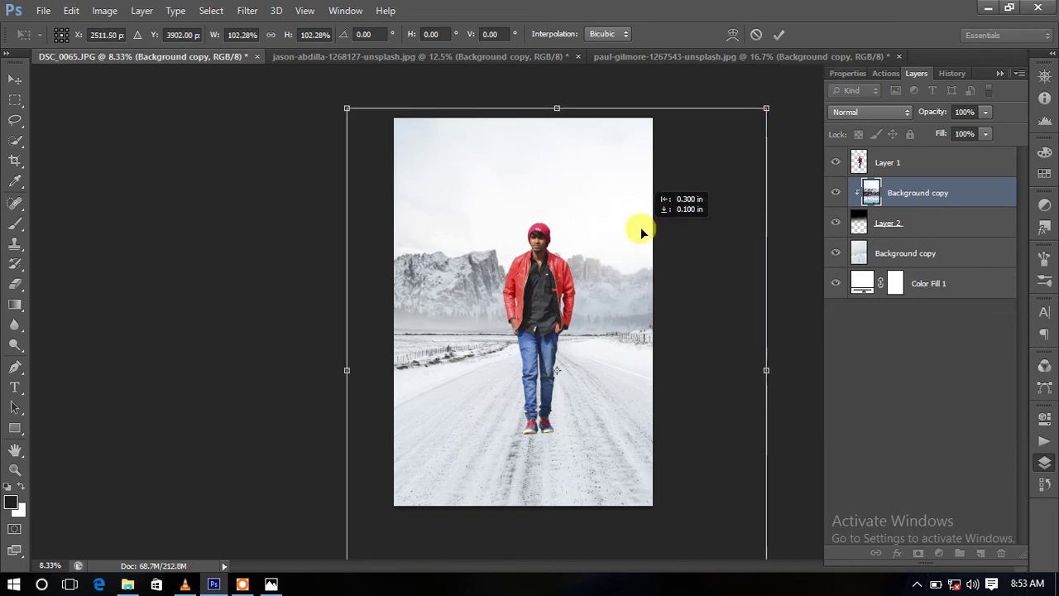
{"action": "left_click", "coordinate": [777, 35]}
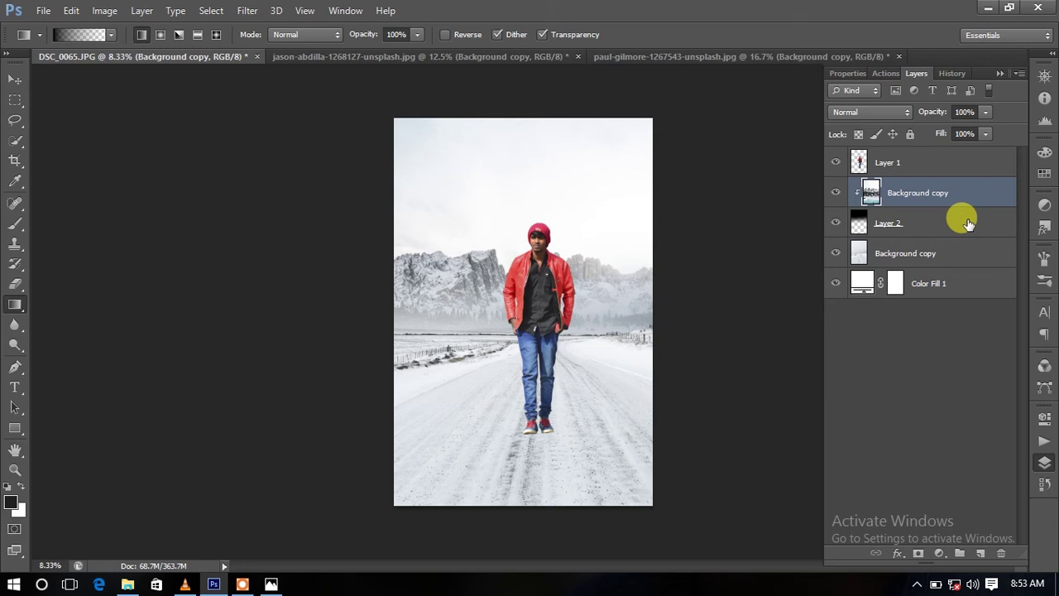
{"action": "left_click", "coordinate": [957, 248]}
- Add a new layer above the mountains and set a slightly smaller brush with grey c2c2c2 foreground
{"action": "left_click", "coordinate": [952, 194]}
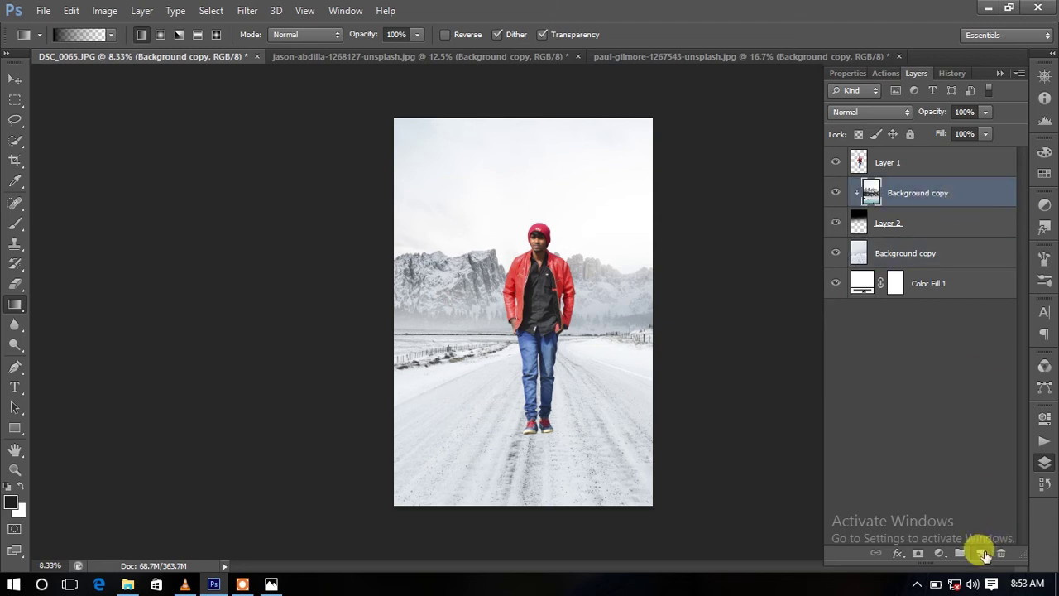
{"action": "left_click", "coordinate": [982, 553]}
{"action": "left_click", "coordinate": [12, 502]}
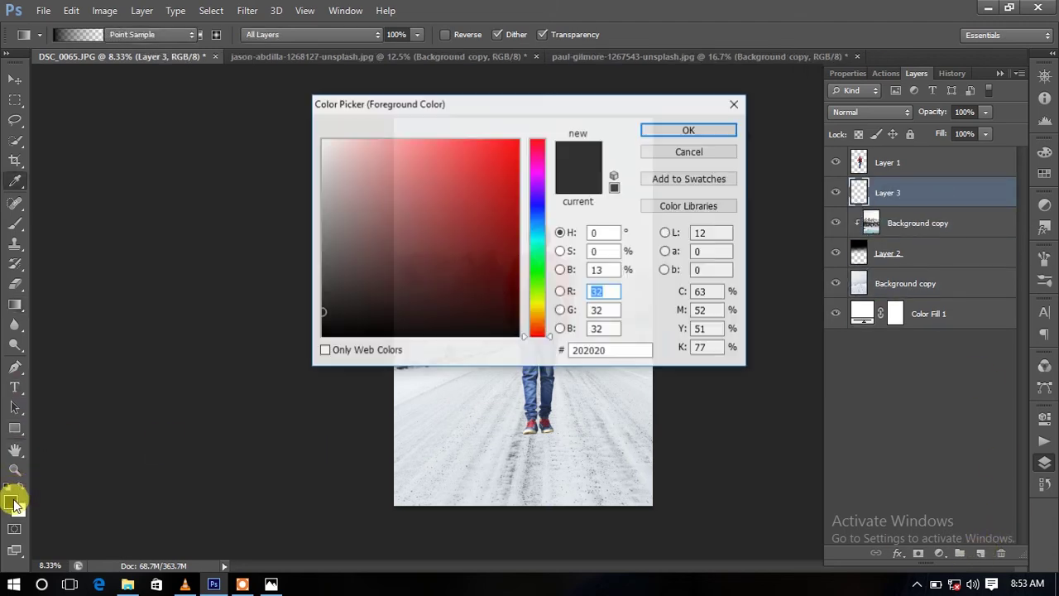
{"action": "left_click", "coordinate": [654, 151]}
{"action": "left_click", "coordinate": [21, 487]}
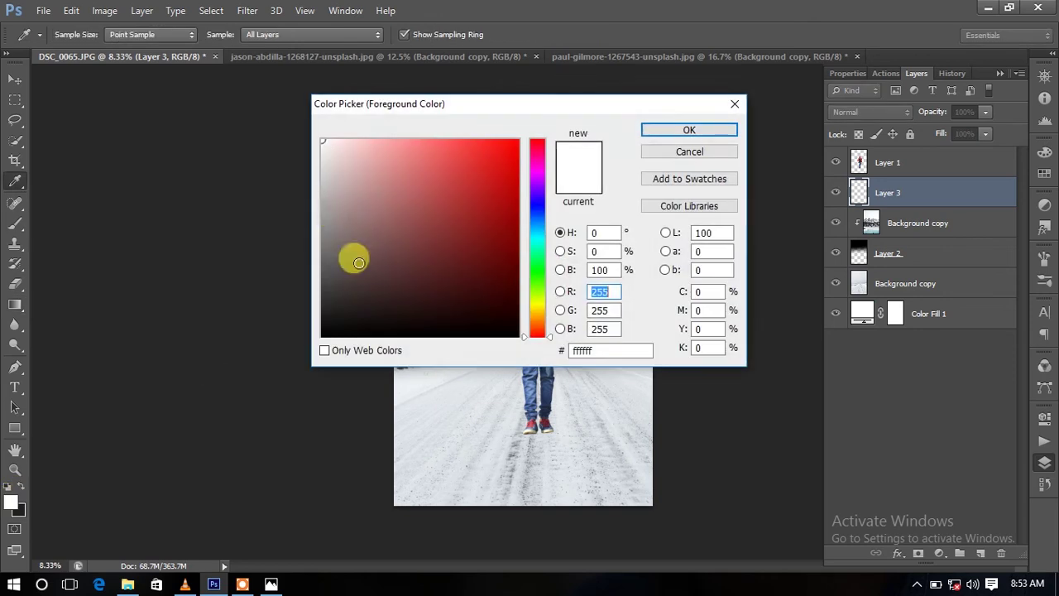
{"action": "left_click_drag", "start_coordinate": [358, 262], "coordinate": [291, 185]}
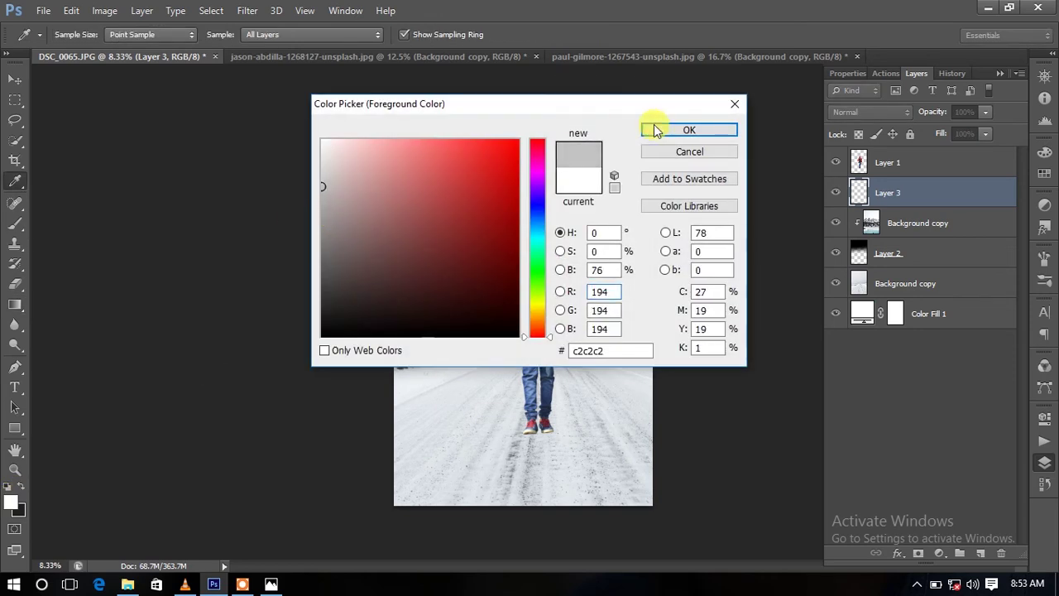
{"action": "left_click", "coordinate": [653, 131]}
{"action": "left_click", "coordinate": [15, 224]}
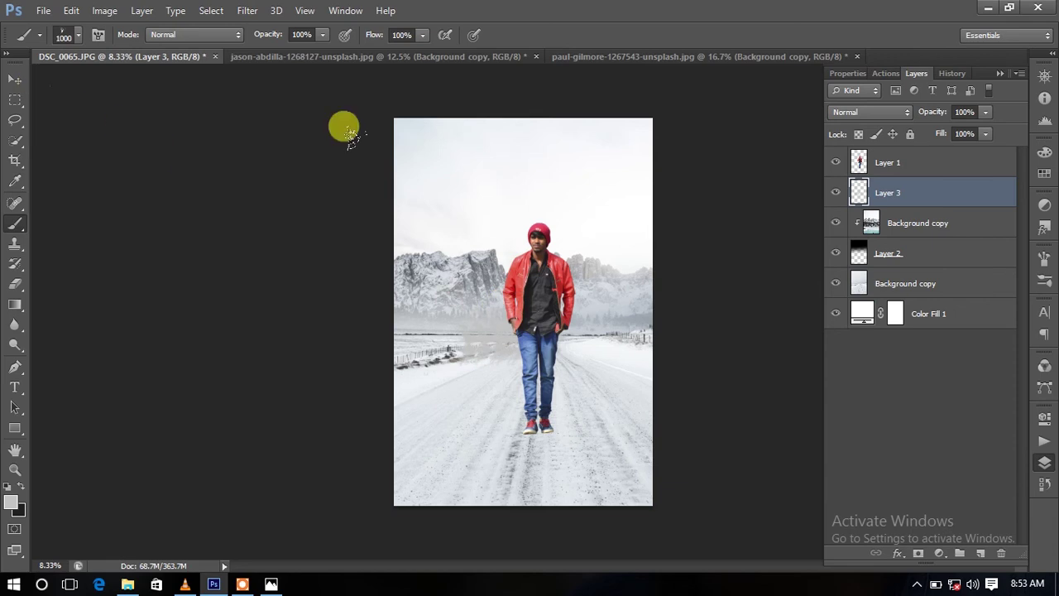
{"action": "key", "text": "bracketleft"}
{"action": "key", "text": "bracketleft"}
- Stretch the Layer 3 haze past both image edges, flatten it, and move it onto the horizon
{"action": "key", "text": "ctrl+t"}
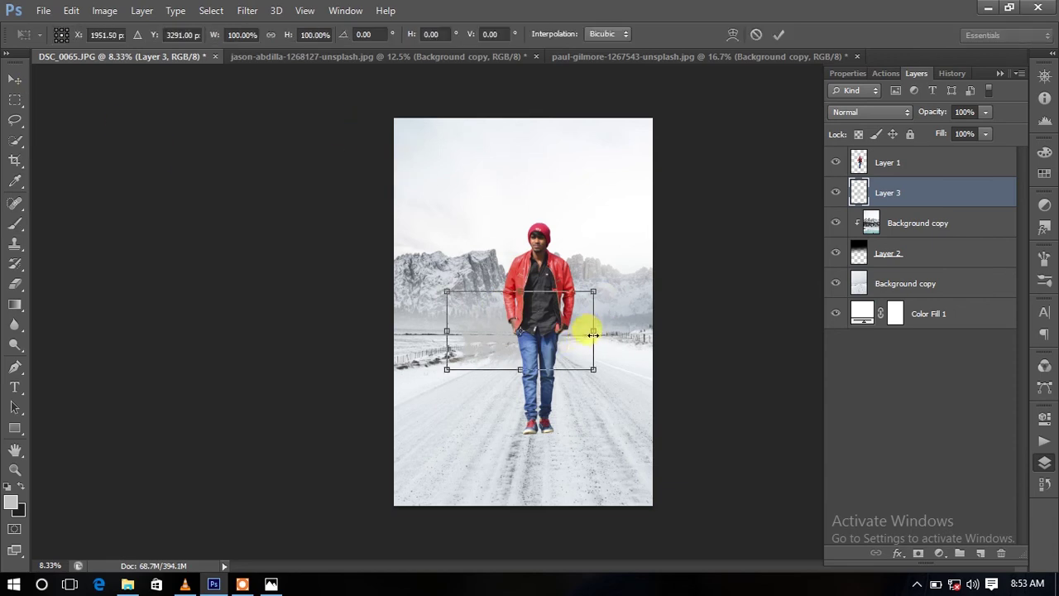
{"action": "left_click_drag", "start_coordinate": [592, 331], "coordinate": [686, 331]}
{"action": "left_click_drag", "start_coordinate": [446, 330], "coordinate": [283, 330]}
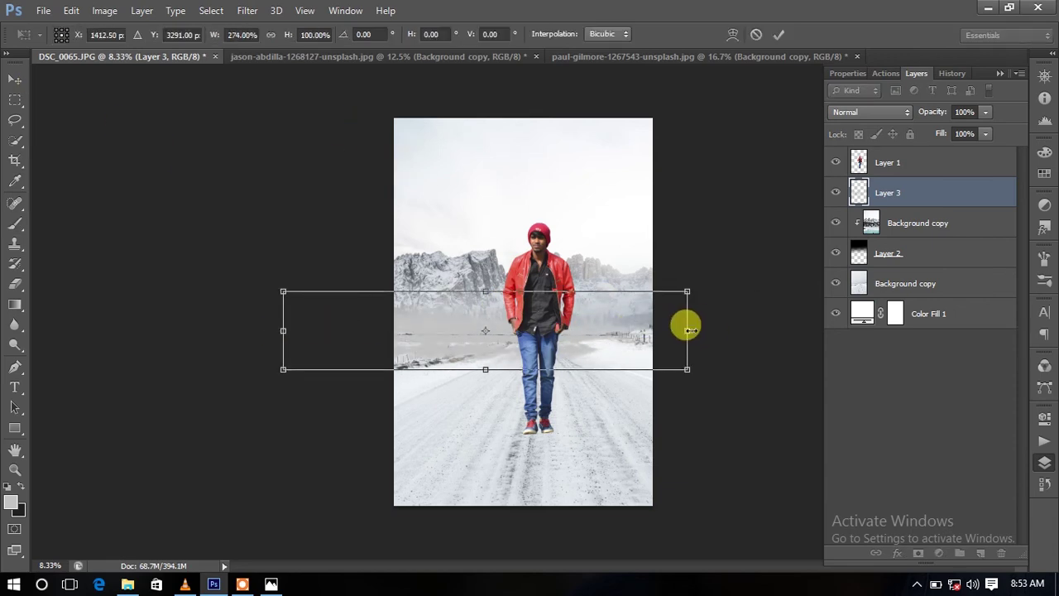
{"action": "left_click_drag", "start_coordinate": [687, 330], "coordinate": [828, 330]}
{"action": "left_click_drag", "start_coordinate": [554, 369], "coordinate": [553, 335]}
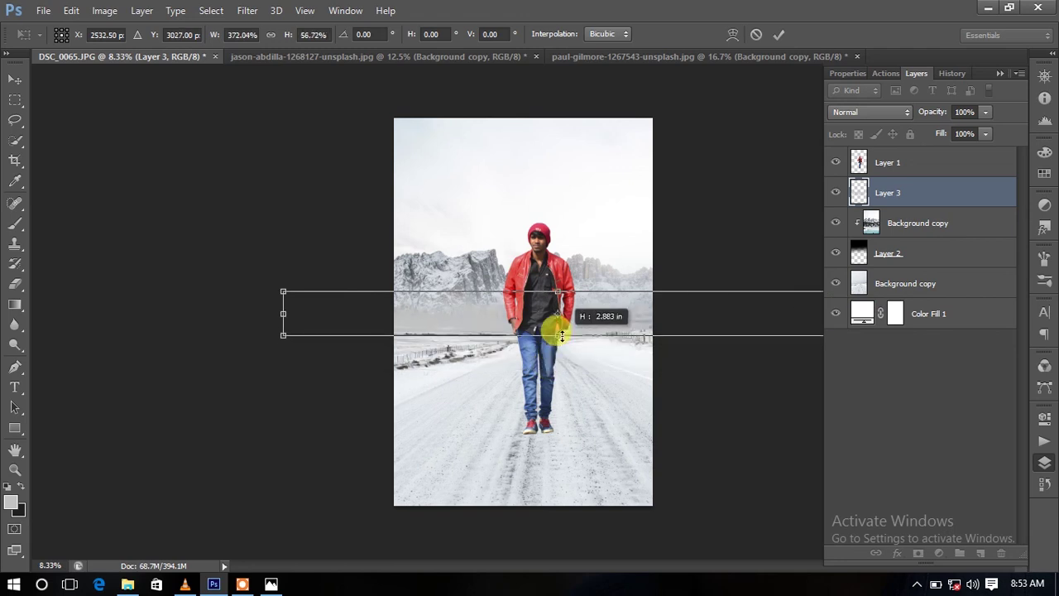
{"action": "left_click_drag", "start_coordinate": [548, 290], "coordinate": [582, 315]}
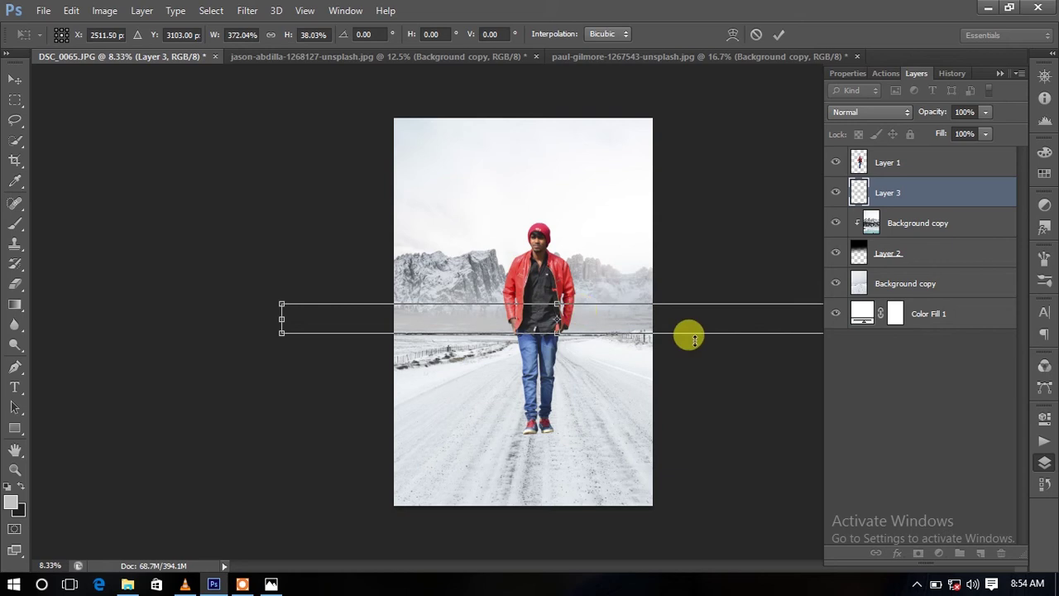
- Commit the haze band, set Layer 3 opacity to 73%, and toggle layer visibility to compare
{"action": "key", "text": "Return"}
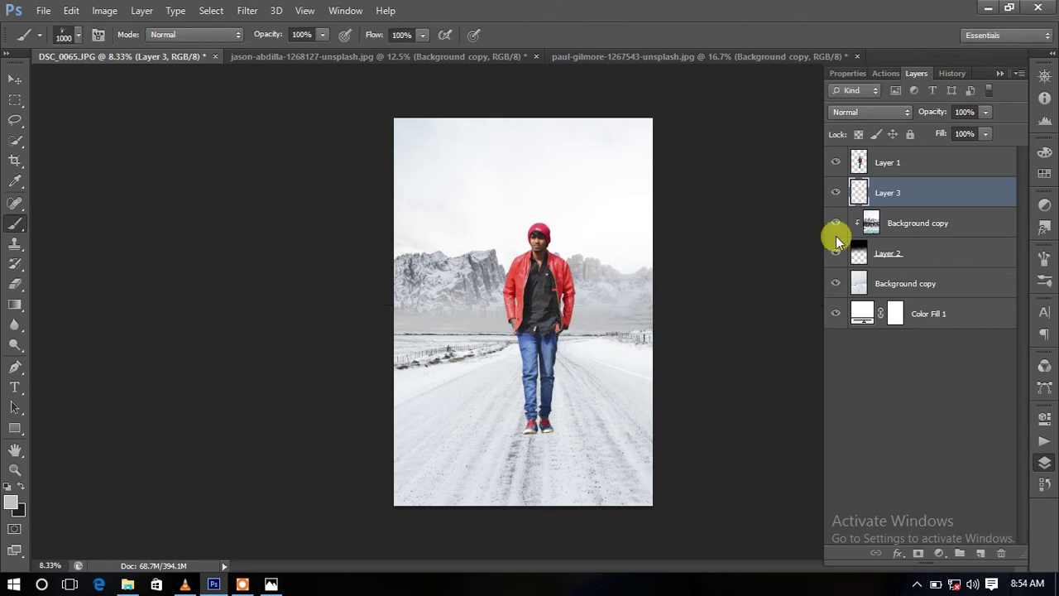
{"action": "left_click_drag", "start_coordinate": [966, 131], "coordinate": [956, 143]}
{"action": "left_click", "coordinate": [836, 223]}
{"action": "left_click", "coordinate": [836, 222]}
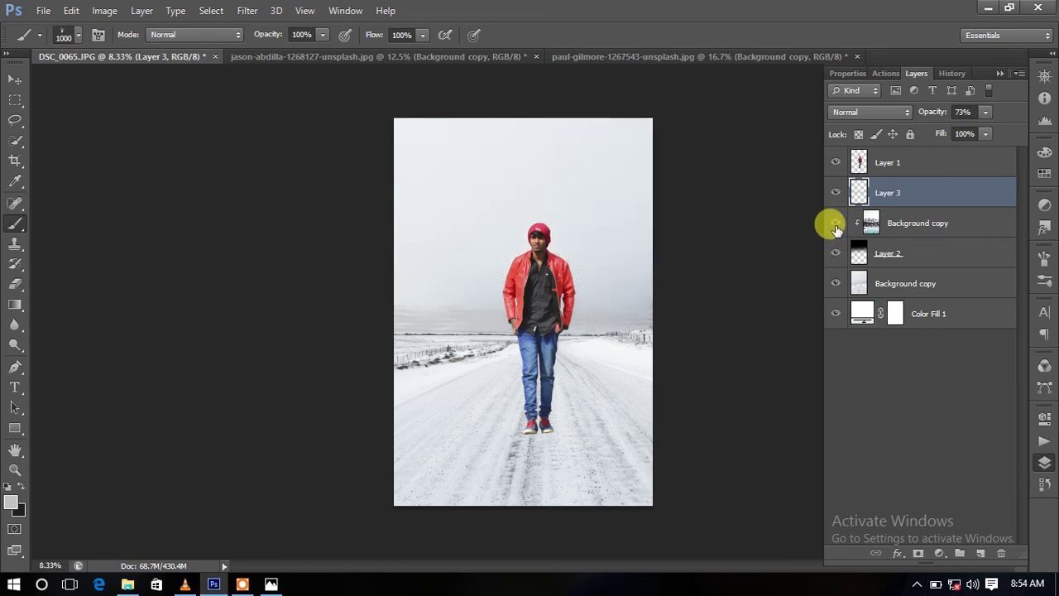
{"action": "left_click", "coordinate": [835, 222]}
{"action": "left_click", "coordinate": [836, 248]}
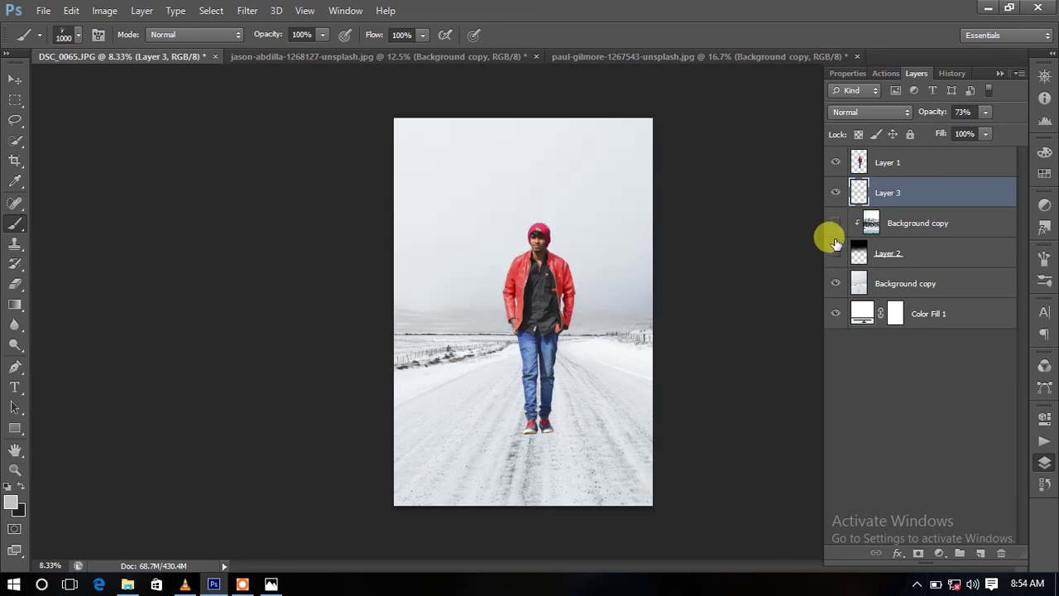
{"action": "left_click", "coordinate": [836, 252]}
{"action": "left_click", "coordinate": [836, 223]}
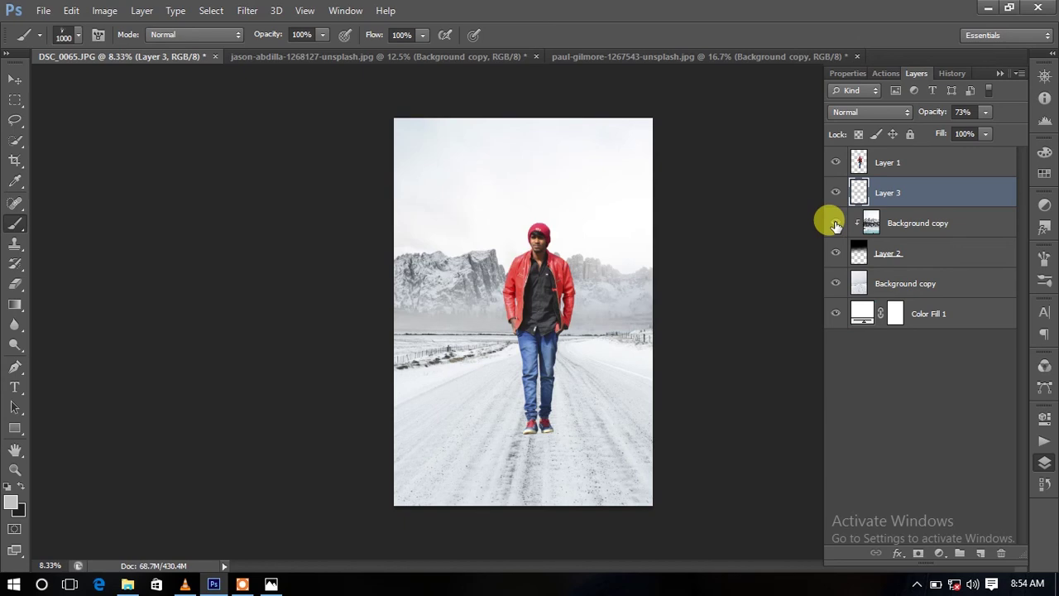
- Enlarge the mountain Background copy layer to about 120% and reposition it slightly
{"action": "left_click", "coordinate": [945, 224]}
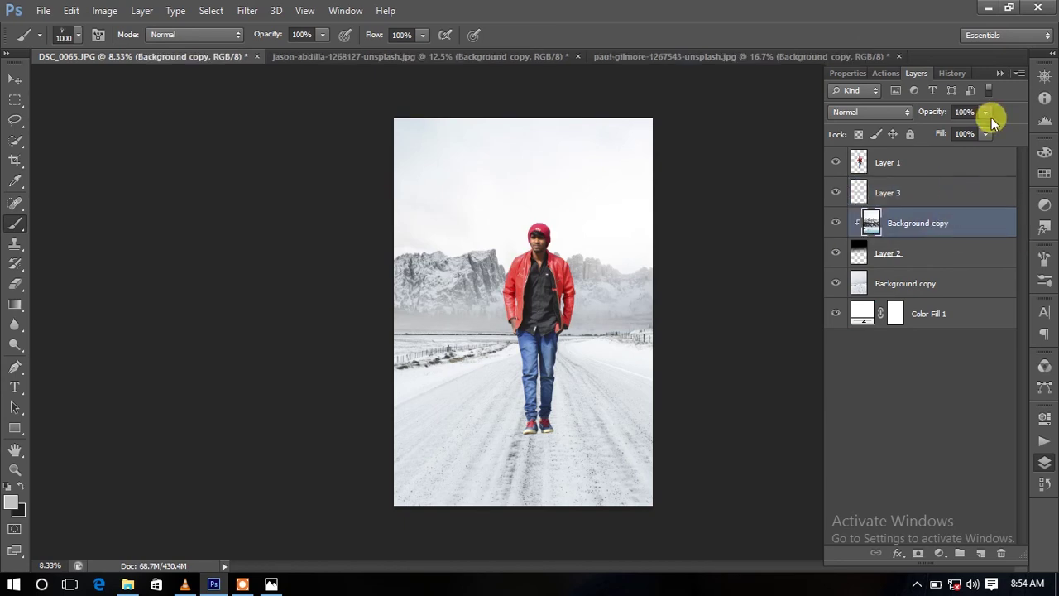
{"action": "left_click_drag", "start_coordinate": [962, 139], "coordinate": [991, 140]}
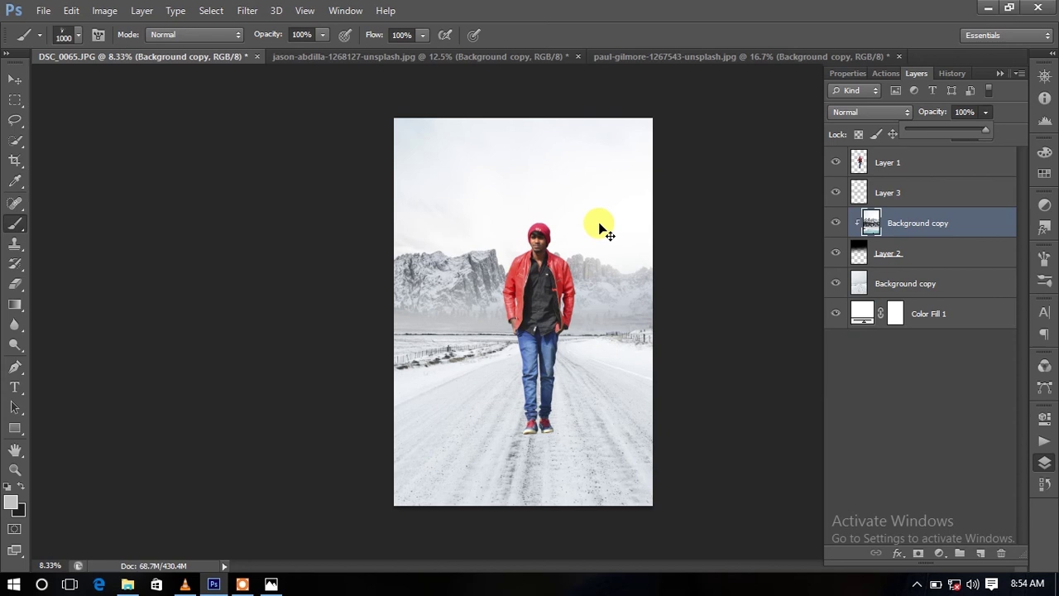
{"action": "key", "text": "ctrl+t"}
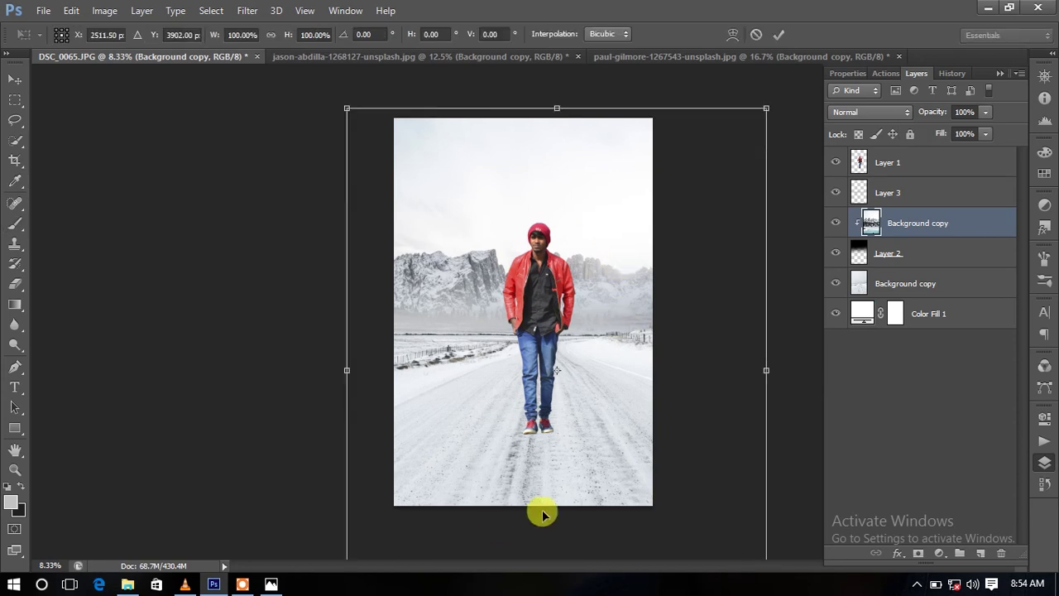
{"action": "key", "text": "ctrl+minus"}
{"action": "key", "text": "ctrl+minus"}
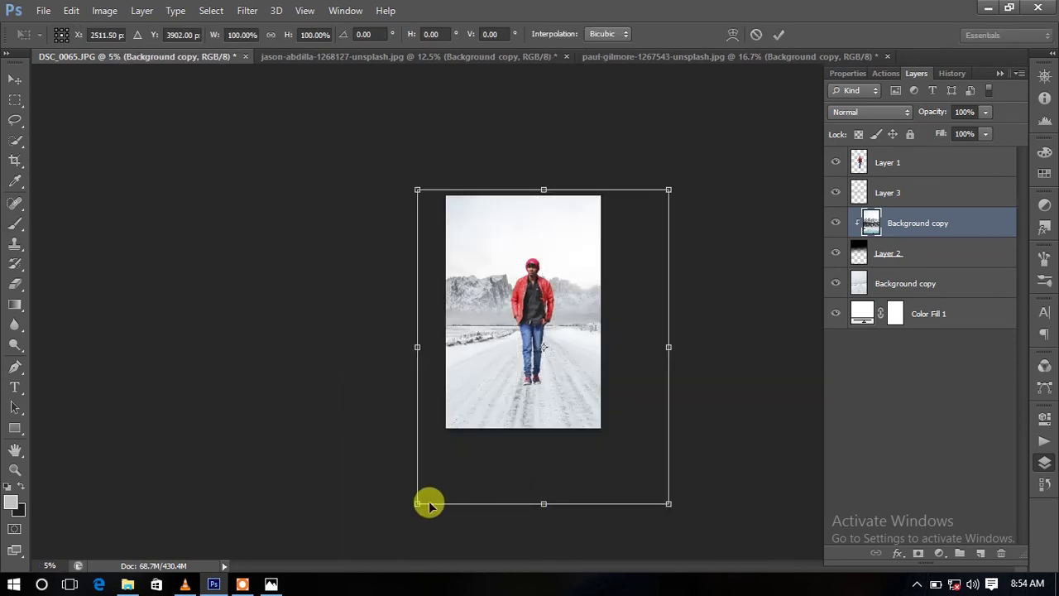
{"action": "mouse_move", "coordinate": [418, 502]}
{"action": "left_mouse_down"}
{"action": "mouse_move", "coordinate": [369, 573]}
{"action": "mouse_move", "coordinate": [378, 567]}
{"action": "left_mouse_up"}
{"action": "left_click_drag", "start_coordinate": [501, 499], "coordinate": [498, 500]}
{"action": "key", "text": "b"}
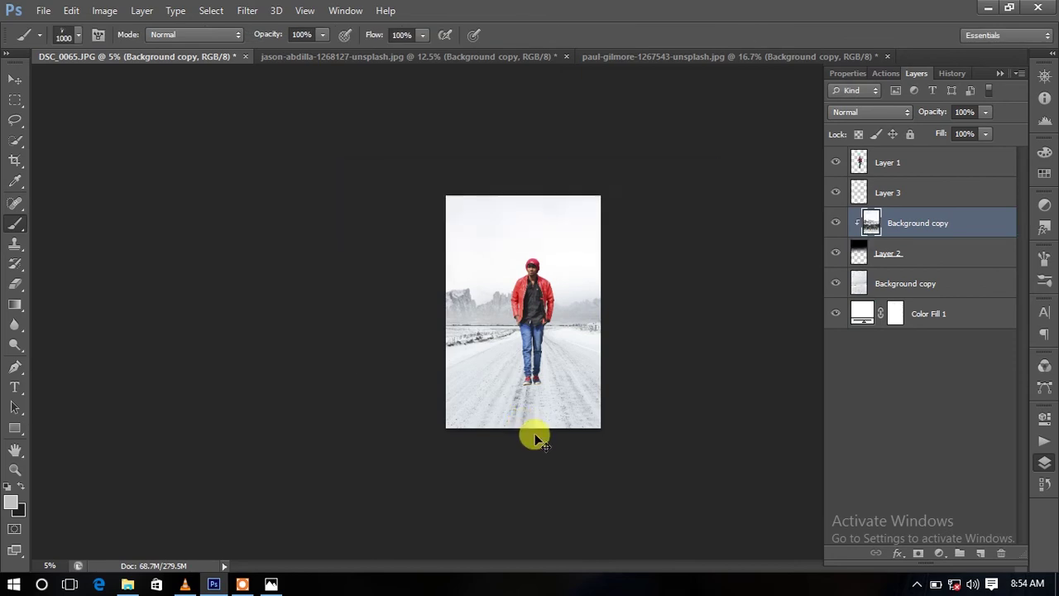
{"action": "key", "text": "ctrl+0"}
- Add a Vibrance adjustment layer above the man's Layer 1 and lower the vibrance
{"action": "left_click", "coordinate": [932, 161]}
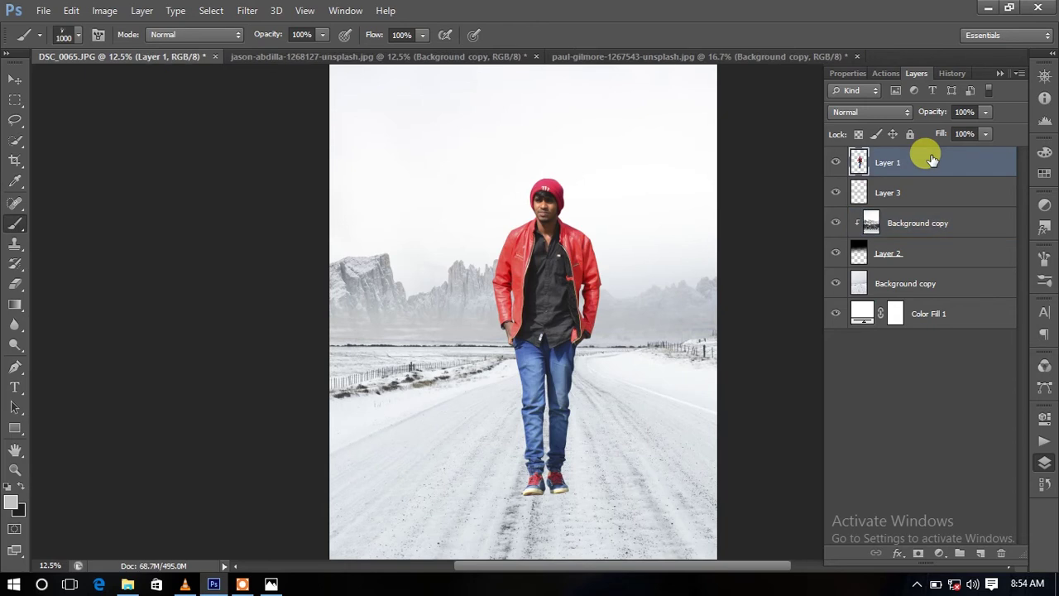
{"action": "left_click", "coordinate": [938, 552]}
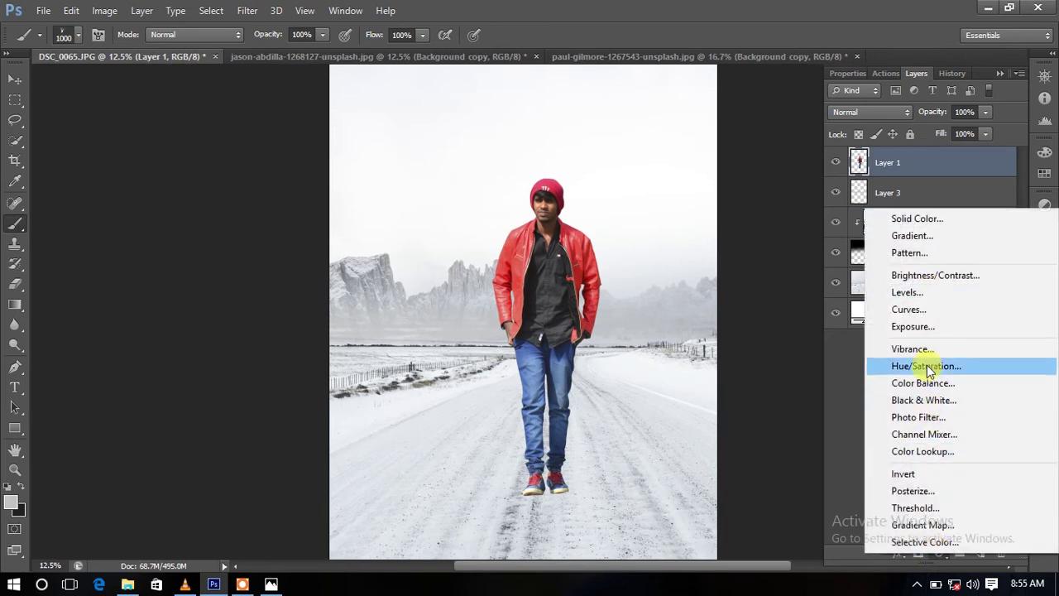
{"action": "left_click", "coordinate": [910, 348]}
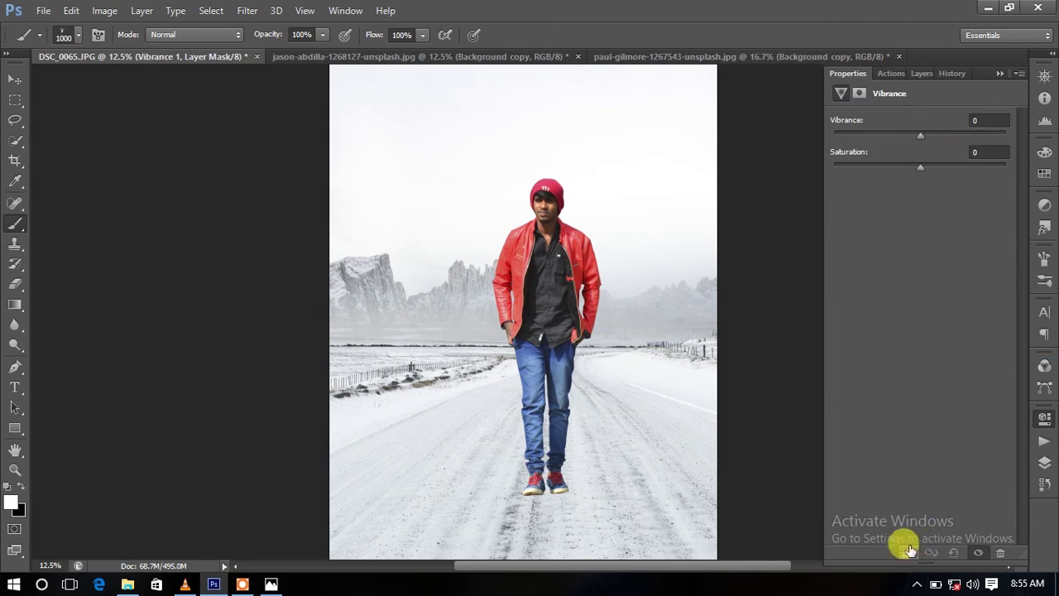
{"action": "mouse_move", "coordinate": [920, 135]}
{"action": "left_mouse_down"}
{"action": "mouse_move", "coordinate": [860, 134]}
{"action": "mouse_move", "coordinate": [886, 150]}
{"action": "mouse_move", "coordinate": [910, 145]}
{"action": "left_mouse_up"}
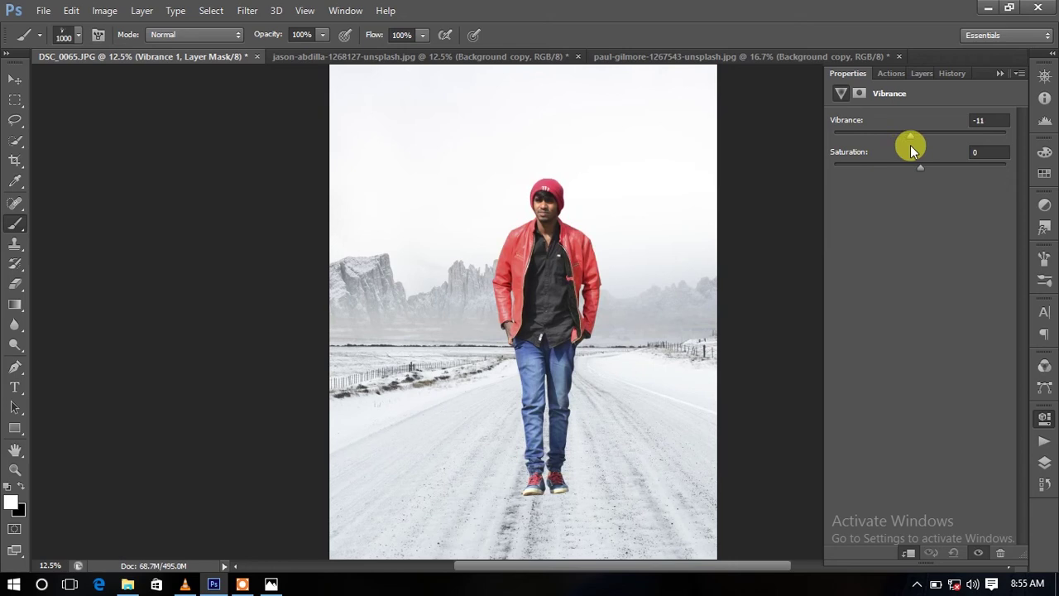
- Add a Selective Color adjustment layer and adjust cyan and yellow in the Reds
{"action": "left_click", "coordinate": [916, 73]}
{"action": "left_click", "coordinate": [943, 552]}
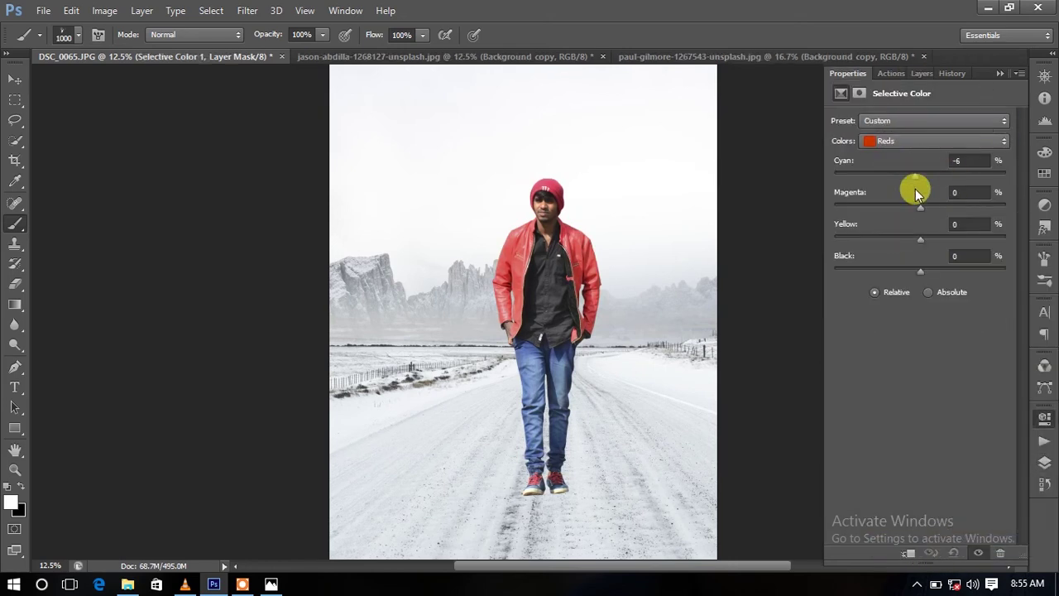
{"action": "mouse_move", "coordinate": [915, 189]}
{"action": "left_mouse_down"}
{"action": "mouse_move", "coordinate": [896, 198]}
{"action": "mouse_move", "coordinate": [957, 171]}
{"action": "mouse_move", "coordinate": [987, 185]}
{"action": "mouse_move", "coordinate": [945, 184]}
{"action": "mouse_move", "coordinate": [919, 211]}
{"action": "mouse_move", "coordinate": [926, 216]}
{"action": "left_mouse_up"}
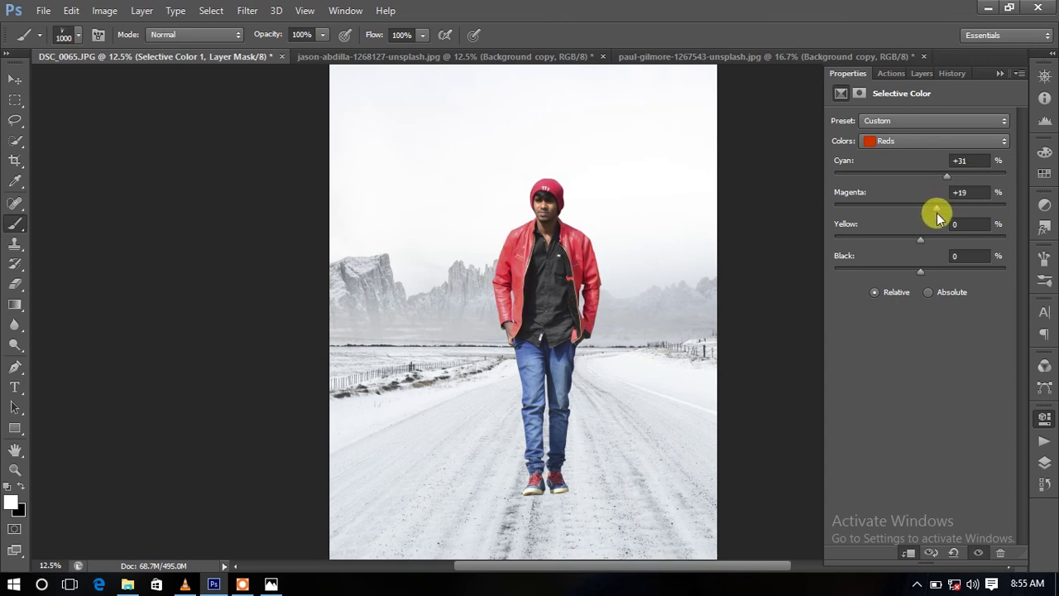
{"action": "mouse_move", "coordinate": [921, 240]}
{"action": "left_mouse_down"}
{"action": "mouse_move", "coordinate": [929, 243]}
{"action": "mouse_move", "coordinate": [910, 249]}
{"action": "mouse_move", "coordinate": [928, 274]}
{"action": "left_mouse_up"}
- In Selective Color, add cyan and reduce yellow in the Cyans
{"action": "left_click", "coordinate": [910, 138]}
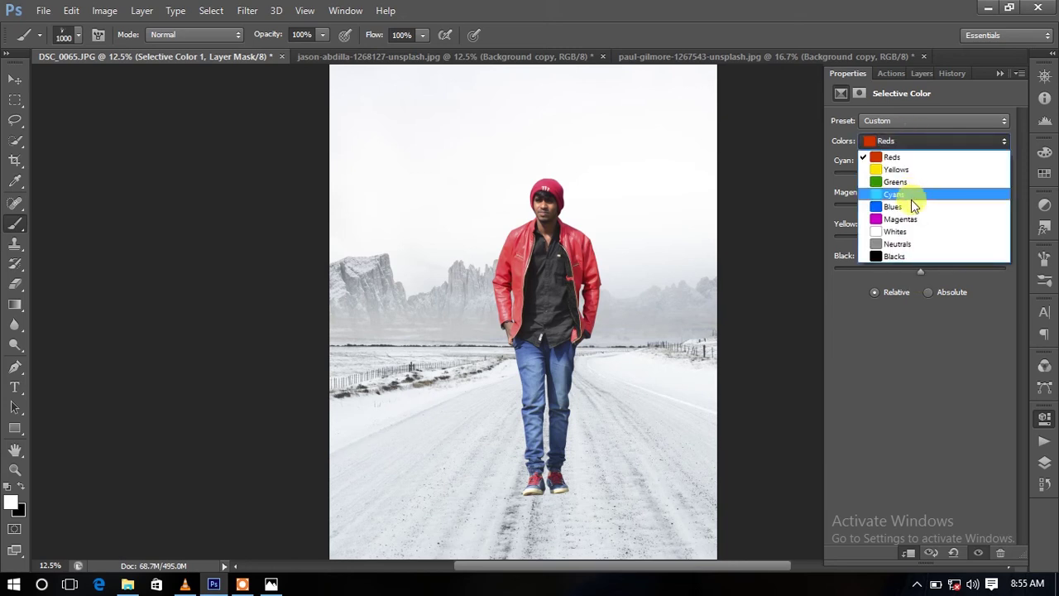
{"action": "left_click", "coordinate": [911, 199]}
{"action": "mouse_move", "coordinate": [920, 184]}
{"action": "left_mouse_down"}
{"action": "mouse_move", "coordinate": [969, 173]}
{"action": "mouse_move", "coordinate": [949, 178]}
{"action": "left_mouse_up"}
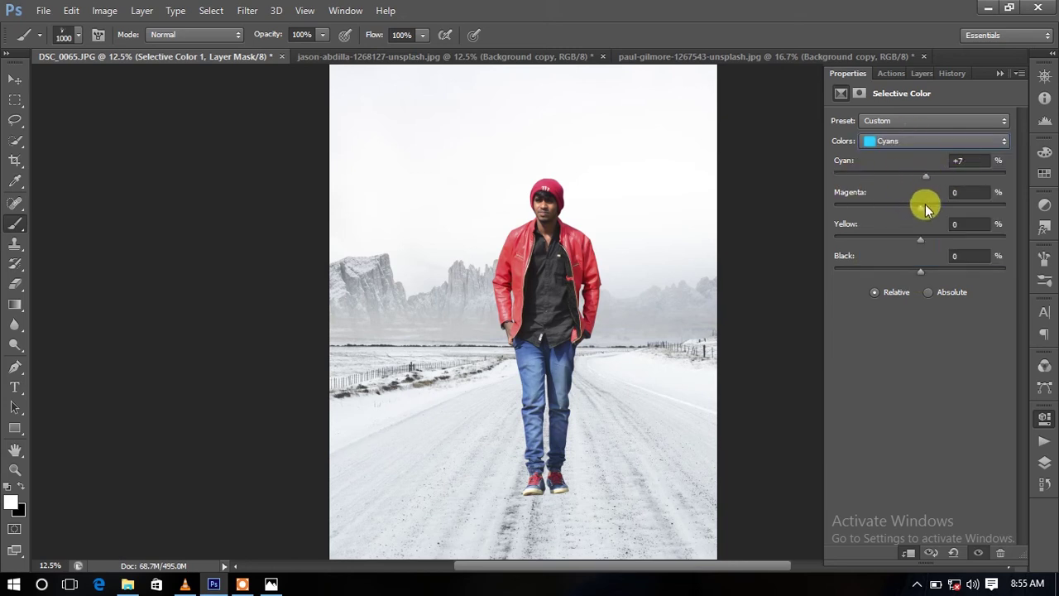
{"action": "left_click_drag", "start_coordinate": [921, 239], "coordinate": [883, 240]}
- In Selective Color, add cyan and more black to the Blues, recolouring the jeans
{"action": "left_click", "coordinate": [905, 141]}
{"action": "left_click", "coordinate": [910, 207]}
{"action": "left_click_drag", "start_coordinate": [920, 176], "coordinate": [971, 179]}
{"action": "mouse_move", "coordinate": [844, 177]}
{"action": "left_mouse_down"}
{"action": "mouse_move", "coordinate": [949, 182]}
{"action": "mouse_move", "coordinate": [935, 240]}
{"action": "left_mouse_up"}
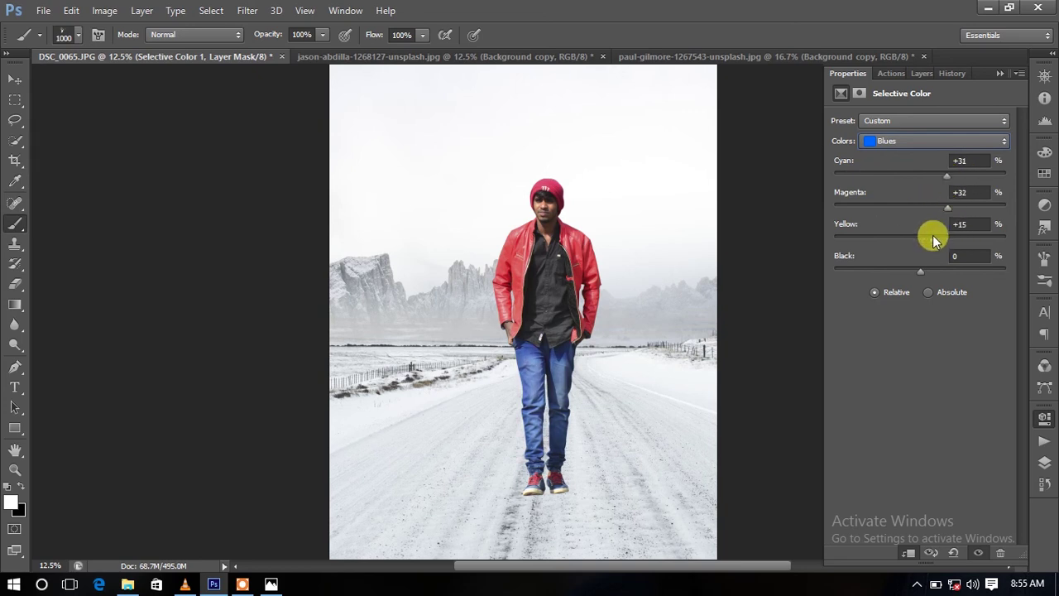
{"action": "left_click_drag", "start_coordinate": [905, 278], "coordinate": [963, 272]}
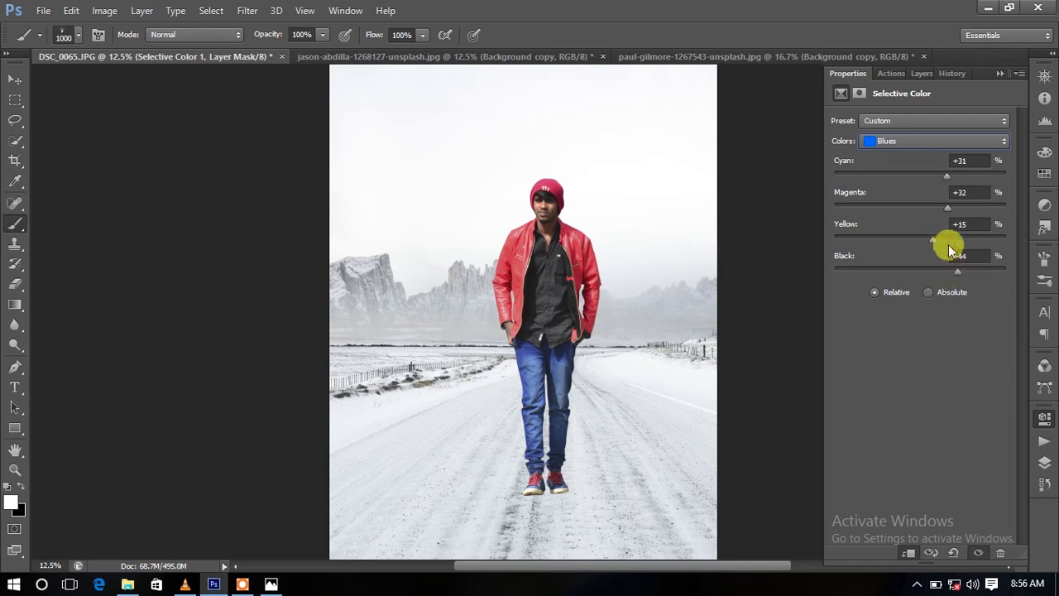
- Set the Whites in Selective Color to black +30, then reselect Layer 1
{"action": "left_click", "coordinate": [922, 142]}
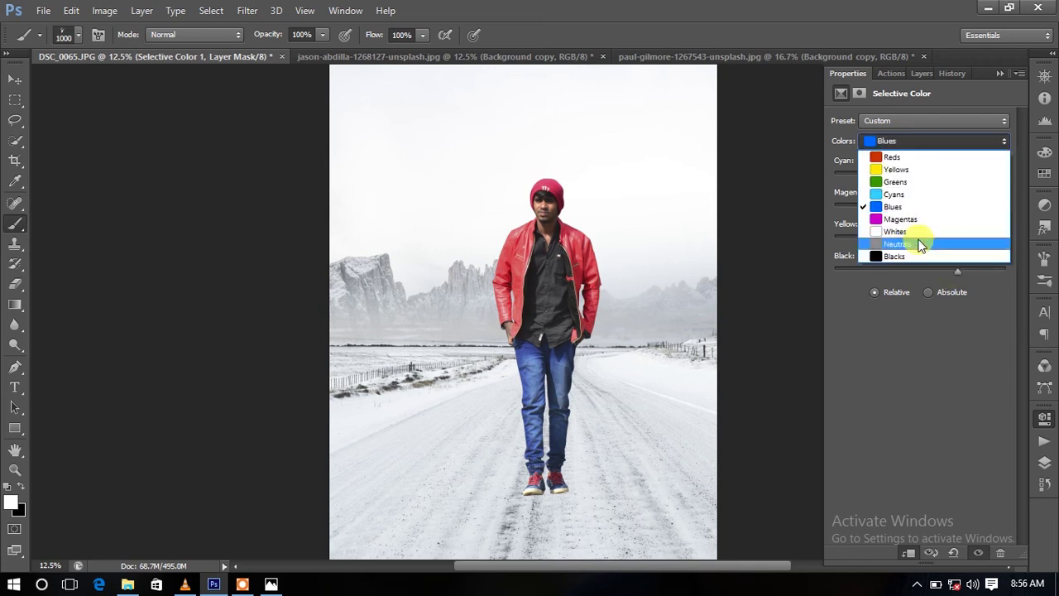
{"action": "left_click", "coordinate": [918, 236]}
{"action": "mouse_move", "coordinate": [920, 176]}
{"action": "left_mouse_down"}
{"action": "mouse_move", "coordinate": [943, 177]}
{"action": "mouse_move", "coordinate": [907, 177]}
{"action": "mouse_move", "coordinate": [909, 207]}
{"action": "mouse_move", "coordinate": [885, 242]}
{"action": "mouse_move", "coordinate": [981, 233]}
{"action": "mouse_move", "coordinate": [914, 240]}
{"action": "left_mouse_up"}
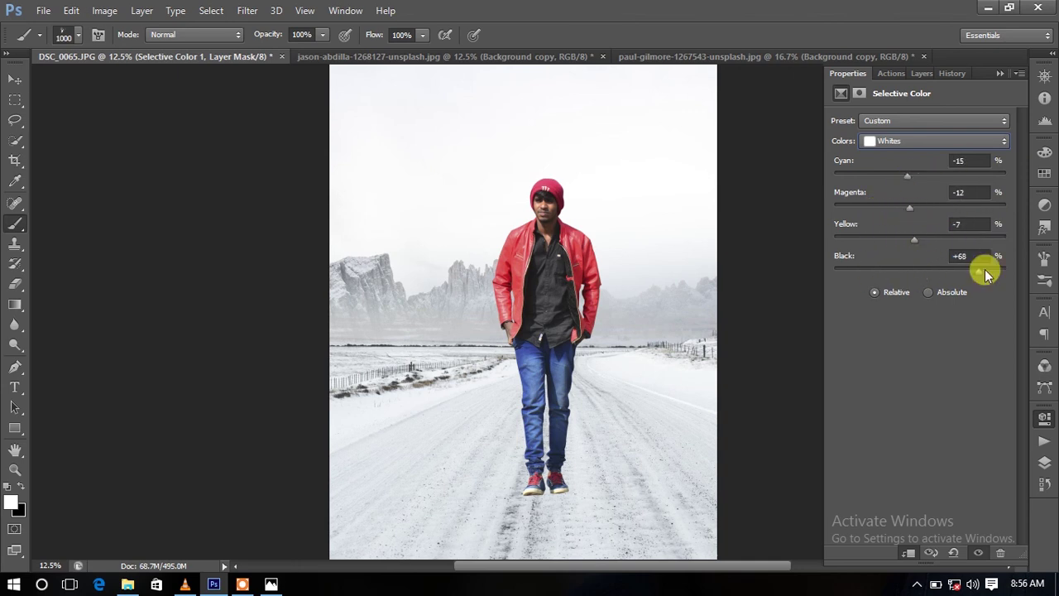
{"action": "key", "text": "ctrl+minus"}
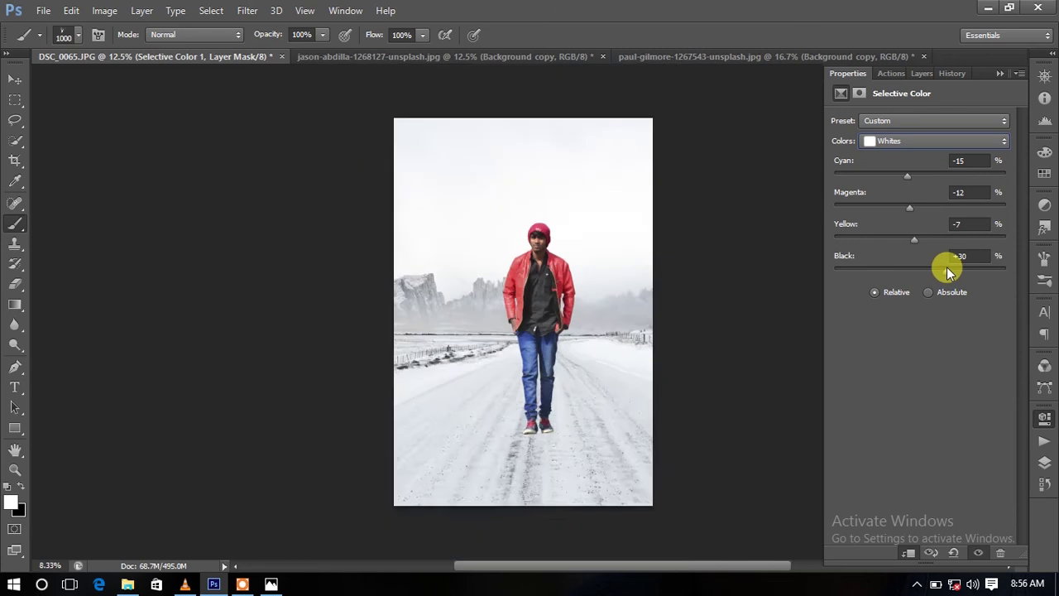
{"action": "key", "text": "ctrl+minus"}
{"action": "key", "text": "ctrl+plus"}
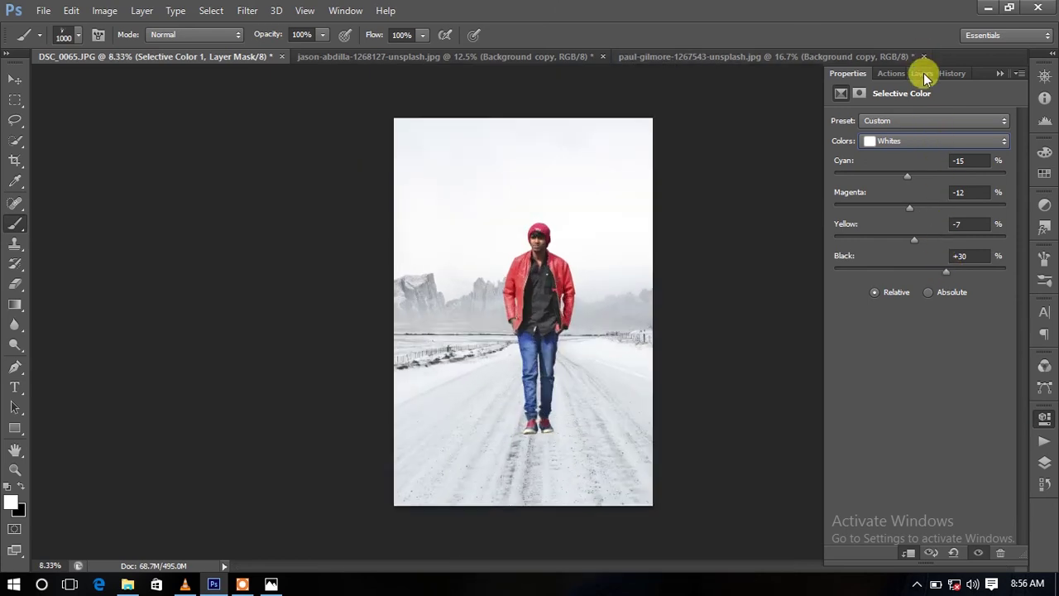
{"action": "left_click", "coordinate": [922, 72]}
{"action": "left_click", "coordinate": [927, 221]}
- Resize the man on Layer 1 slightly and move him a little right and down
{"action": "key", "text": "ctrl+t"}
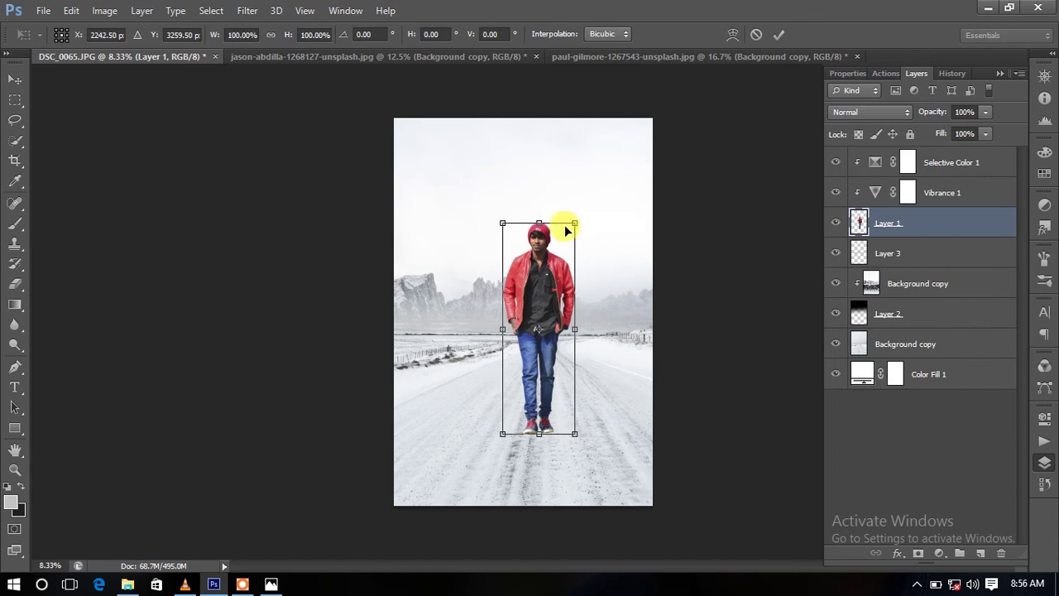
{"action": "left_click_drag", "start_coordinate": [575, 222], "coordinate": [584, 227]}
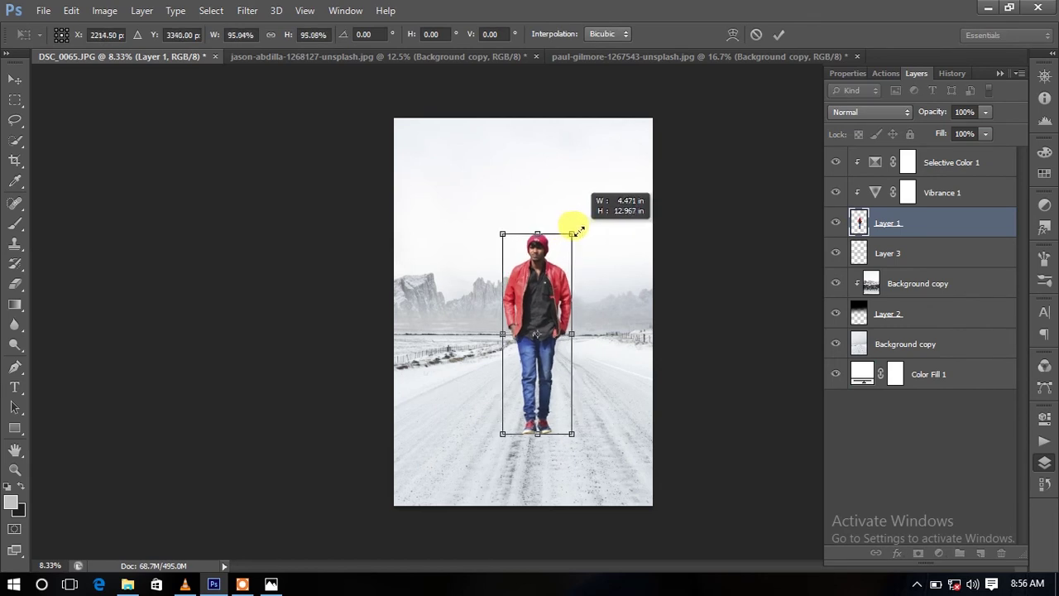
{"action": "mouse_move", "coordinate": [551, 283]}
{"action": "left_mouse_down"}
{"action": "mouse_move", "coordinate": [569, 291]}
{"action": "mouse_move", "coordinate": [560, 279]}
{"action": "left_mouse_up"}
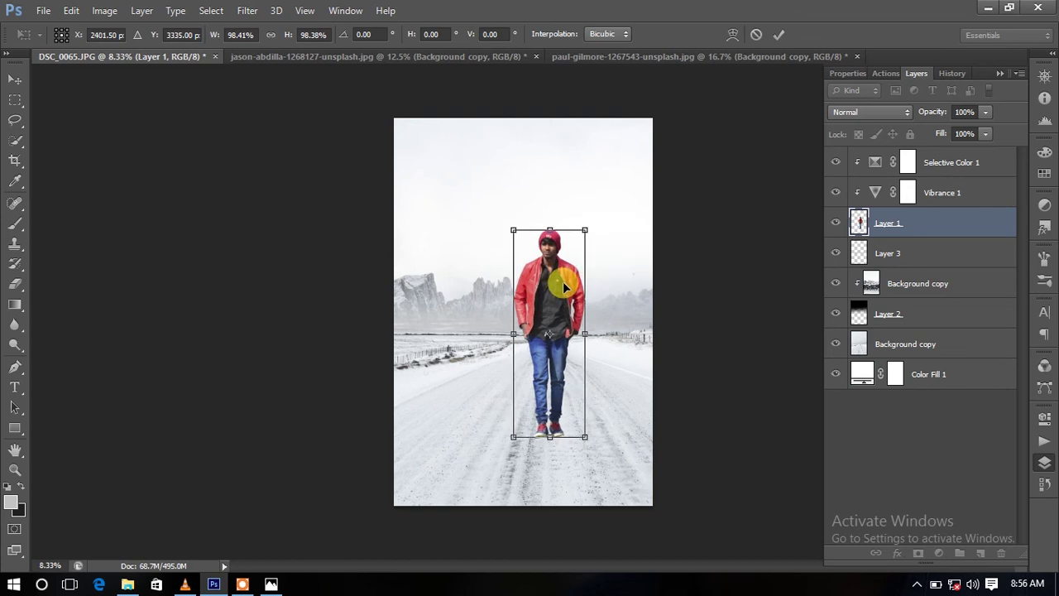
{"action": "key", "text": "Return"}
{"action": "key", "text": "b"}
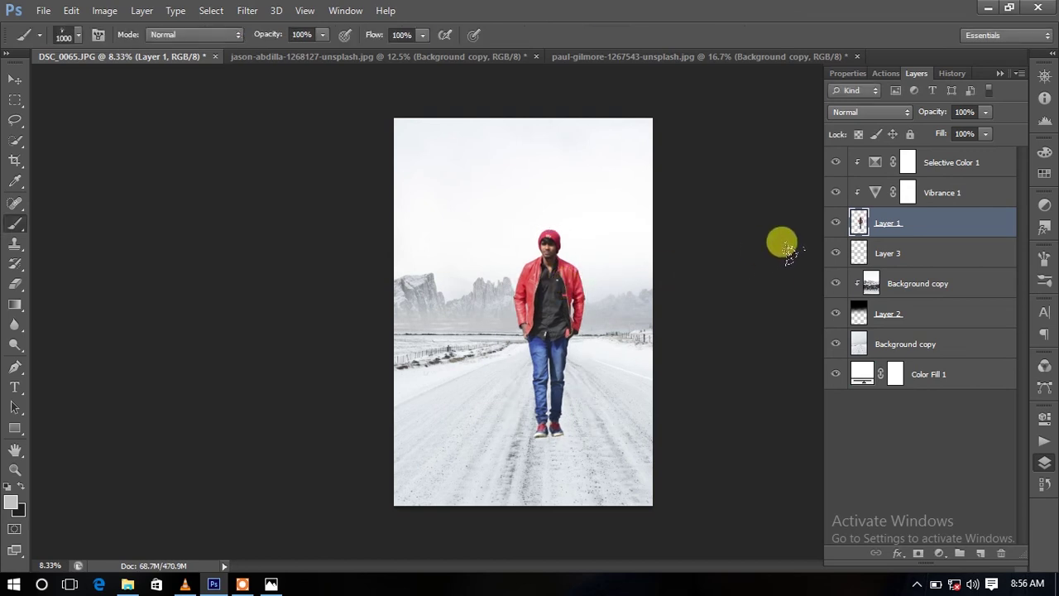
- Remove a stray new layer, add Layer 4 above Layer 3, and reset colours to black over white
{"action": "left_click", "coordinate": [967, 263]}
{"action": "left_click", "coordinate": [984, 531]}
{"action": "left_click", "coordinate": [980, 552]}
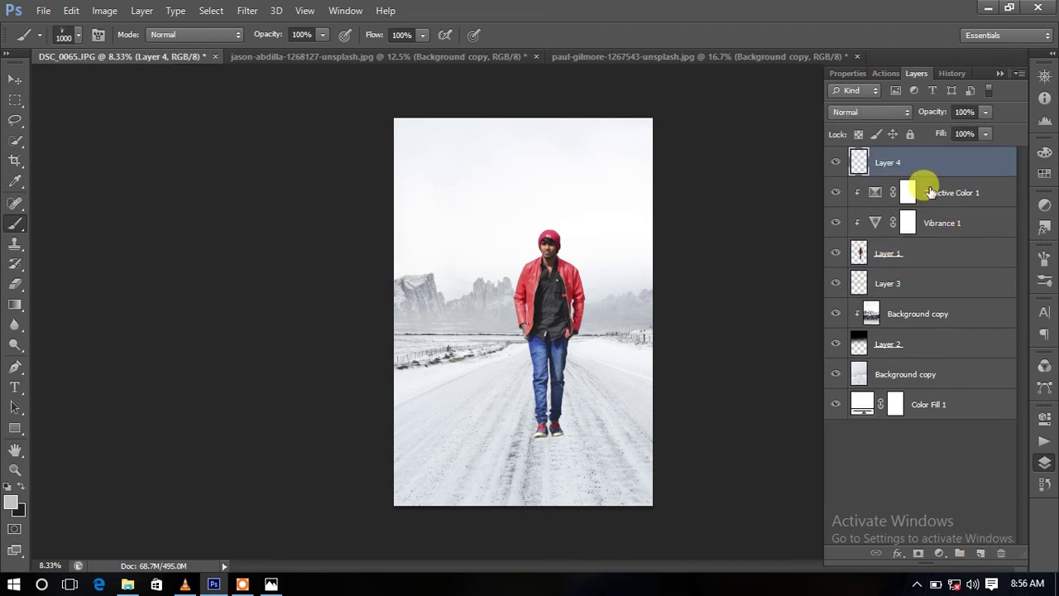
{"action": "key", "text": "Delete"}
{"action": "left_click", "coordinate": [920, 249]}
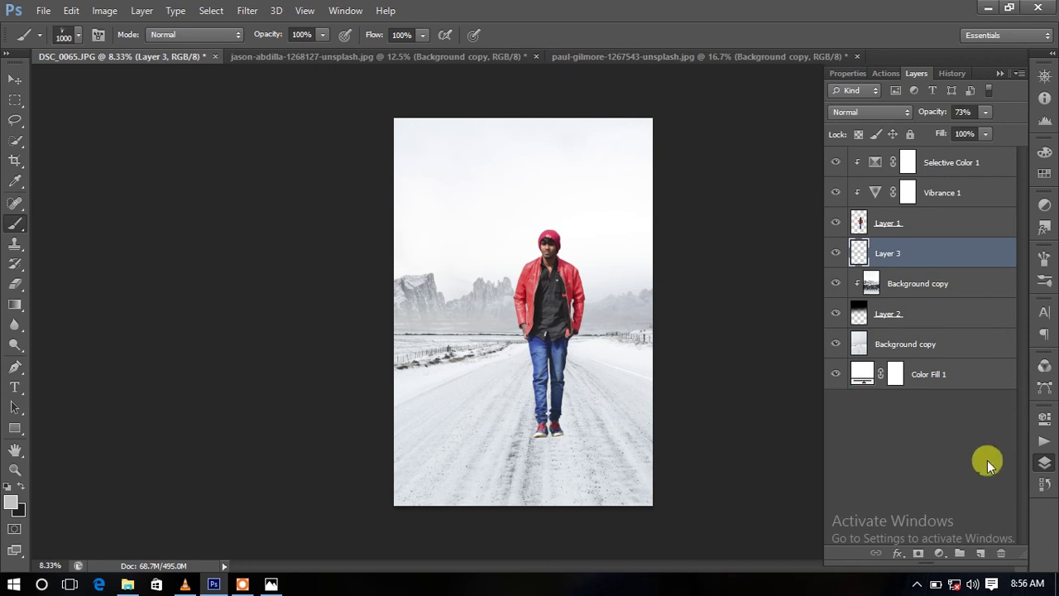
{"action": "left_click", "coordinate": [977, 552]}
{"action": "left_click", "coordinate": [23, 482]}
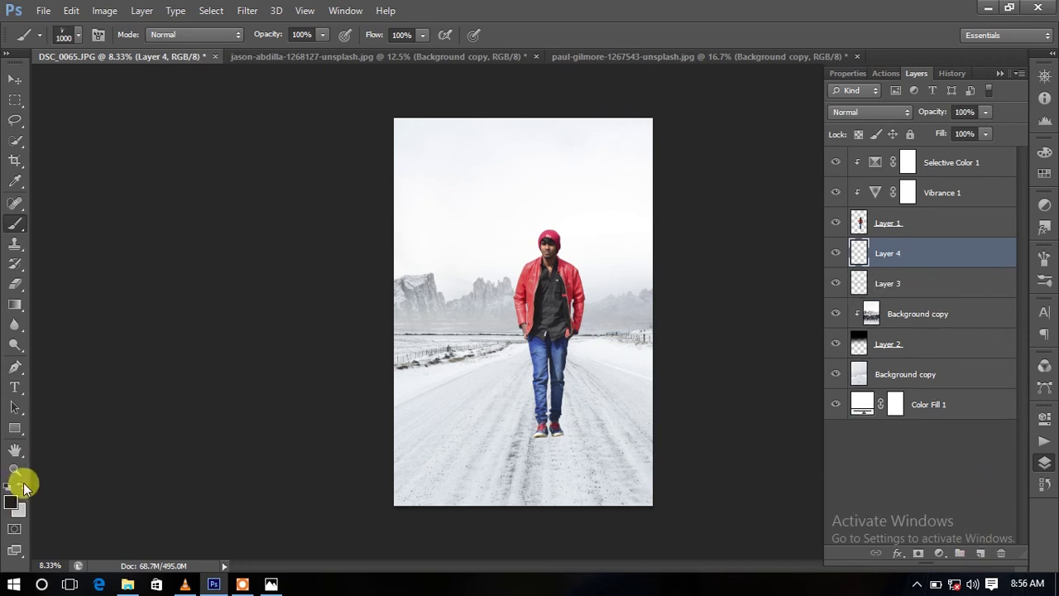
{"action": "key", "text": "ctrl+plus"}
- Load the Round Brushes with Size library and choose a soft round brush
{"action": "key", "text": "ctrl+plus"}
{"action": "key", "text": "ctrl+plus"}
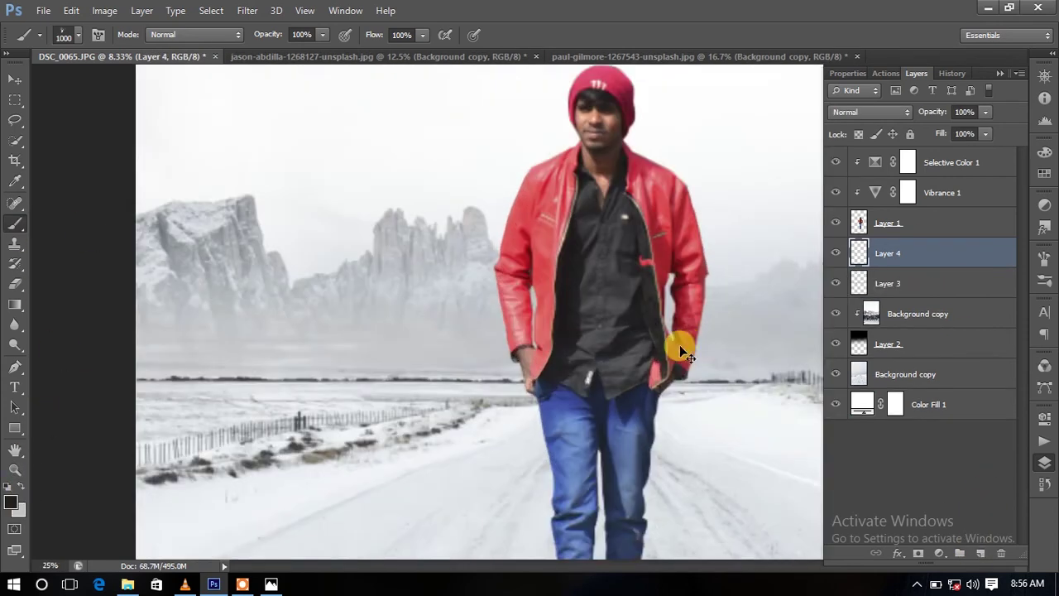
{"action": "key", "text": "ctrl+plus"}
{"action": "key", "text": "ctrl+plus"}
{"action": "scroll", "coordinate": [538, 243], "scroll_direction": "down", "scroll_amount": 5}
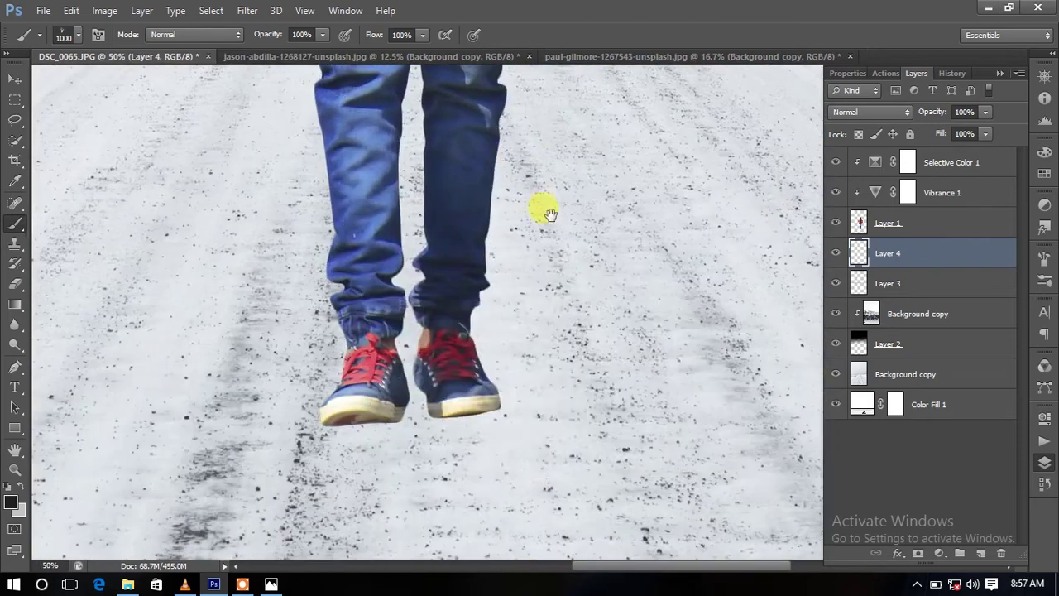
{"action": "right_click", "coordinate": [445, 353]}
{"action": "left_click", "coordinate": [578, 276]}
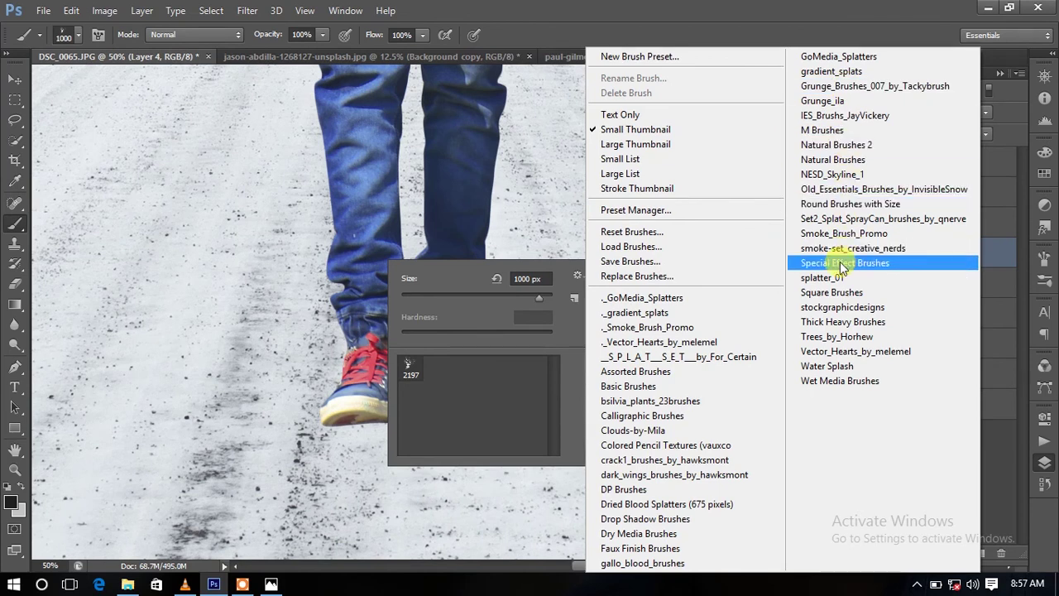
{"action": "left_click", "coordinate": [839, 204]}
{"action": "left_click", "coordinate": [473, 232]}
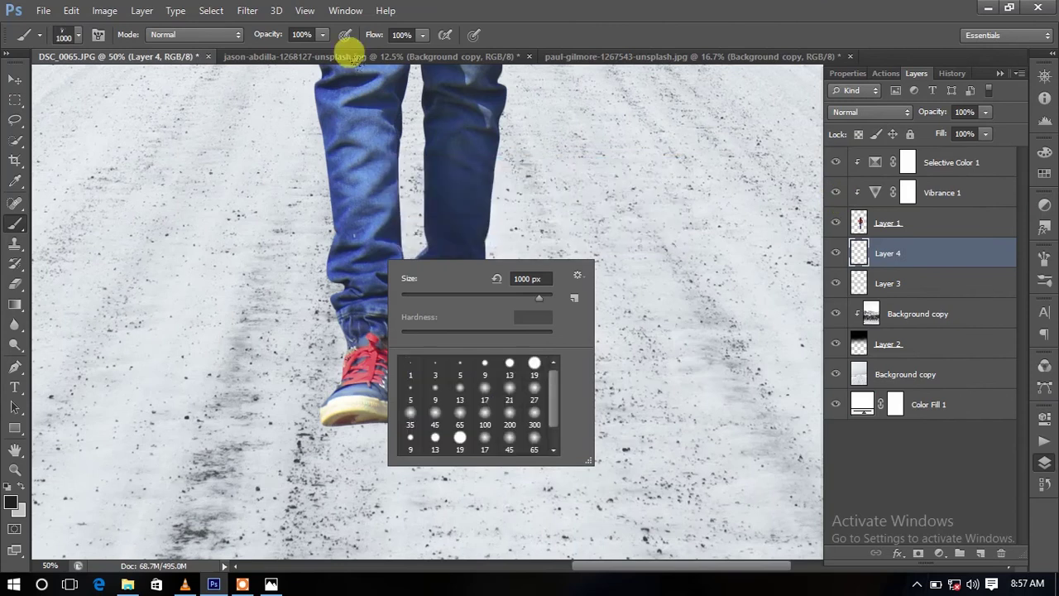
{"action": "double_click", "coordinate": [515, 421]}
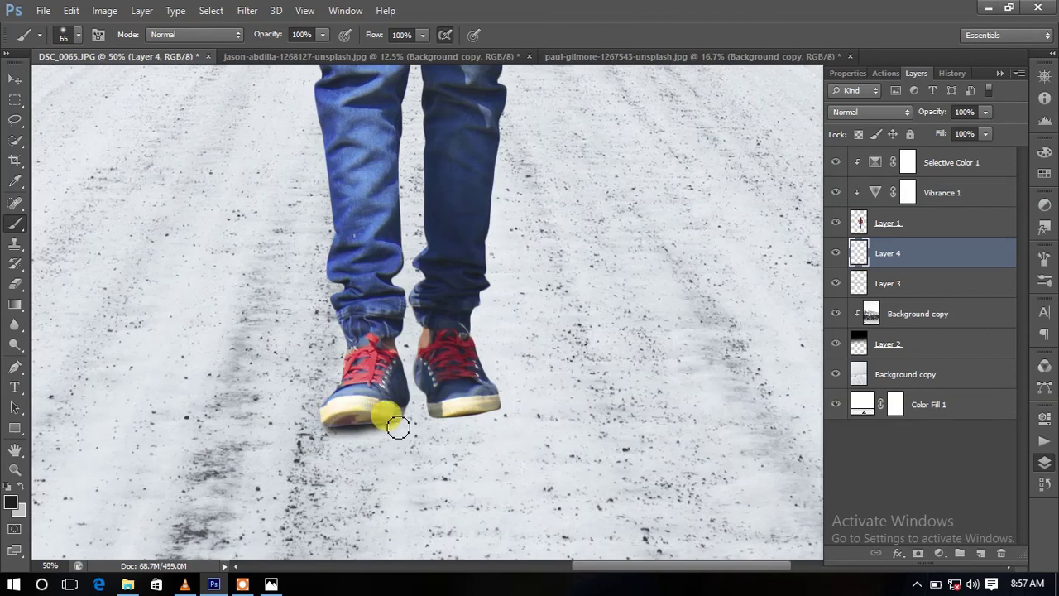
- Paint a shadow beneath and along the back of the right shoe, checking the original photo
{"action": "left_click_drag", "start_coordinate": [442, 418], "coordinate": [501, 407]}
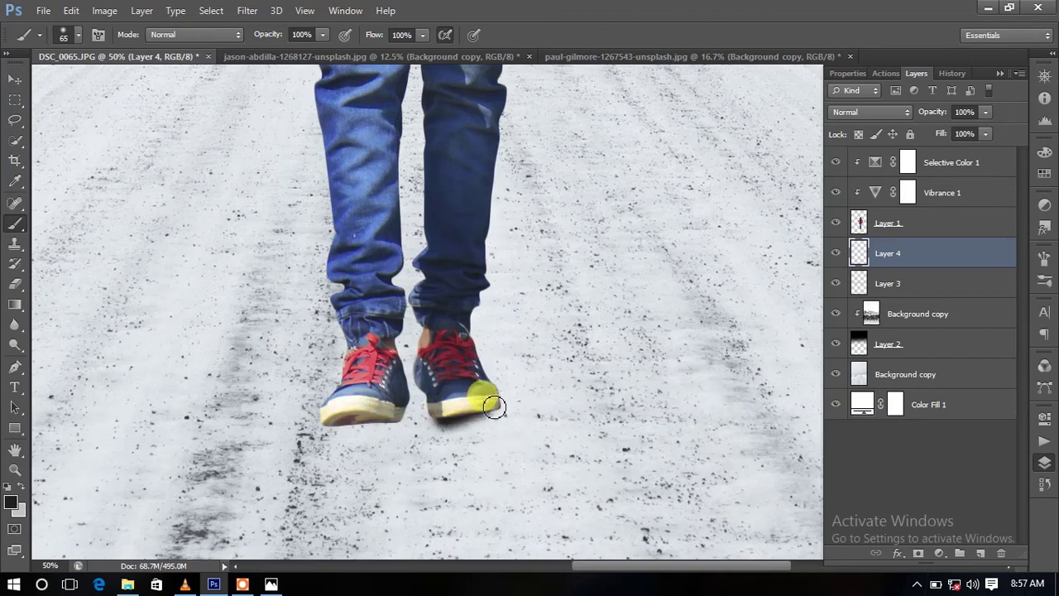
{"action": "left_click", "coordinate": [483, 61]}
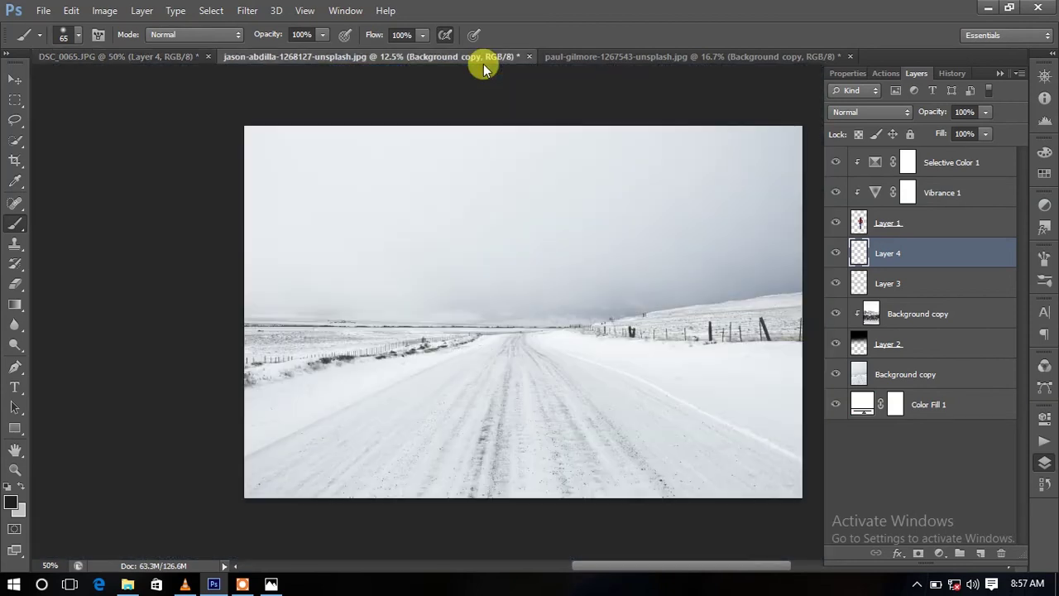
{"action": "key", "text": "ctrl+Tab"}
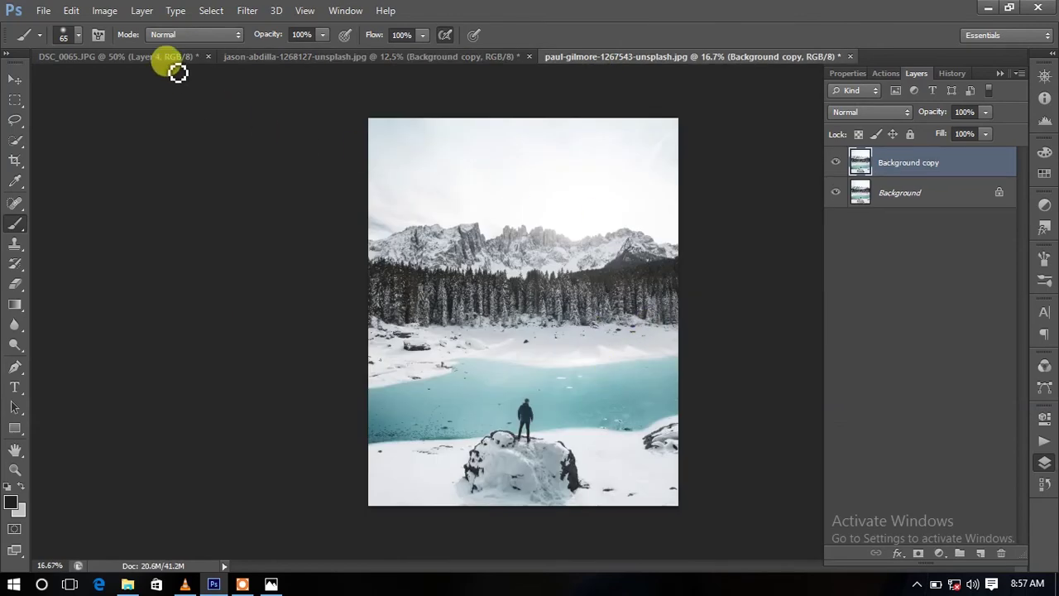
{"action": "left_click", "coordinate": [166, 57]}
{"action": "left_click_drag", "start_coordinate": [476, 415], "coordinate": [503, 394]}
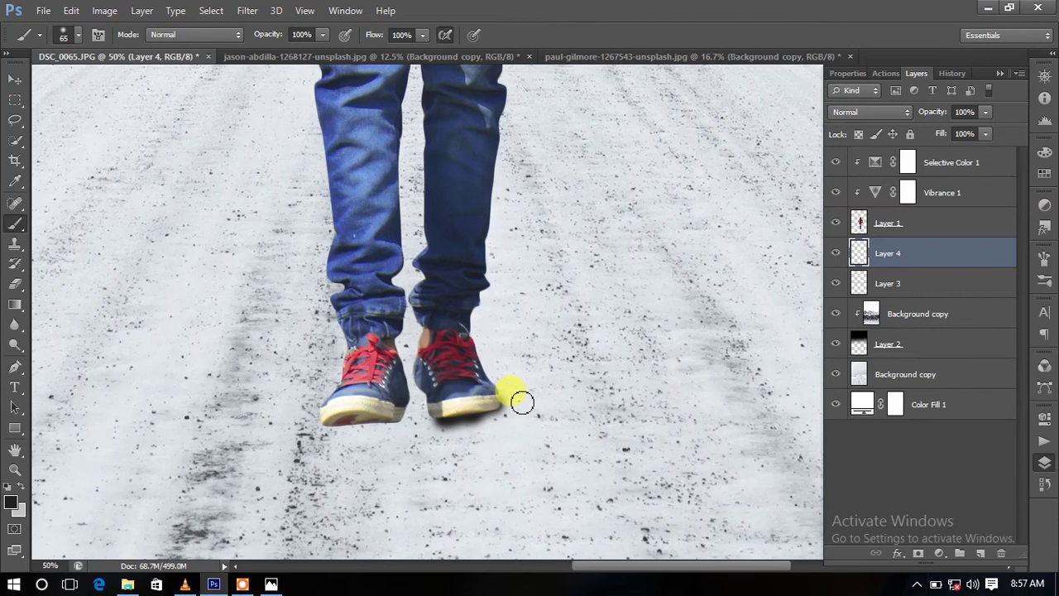
- With a smaller brush at 41% flow, darken the shadow toward the heel and right of the shoes
{"action": "key", "text": "bracketleft"}
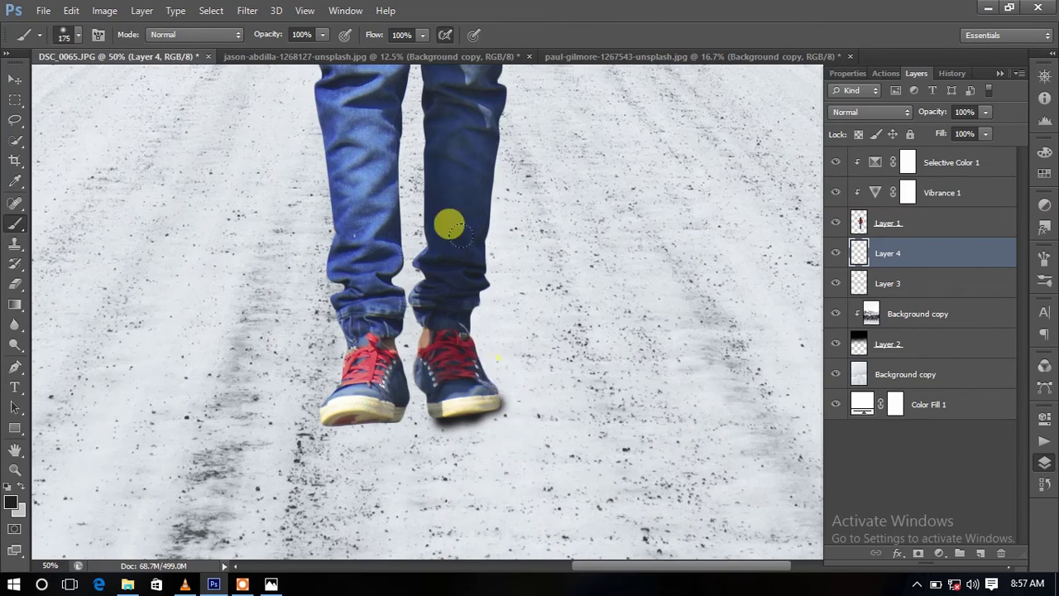
{"action": "left_click_drag", "start_coordinate": [402, 52], "coordinate": [377, 58]}
{"action": "left_click_drag", "start_coordinate": [466, 342], "coordinate": [511, 376]}
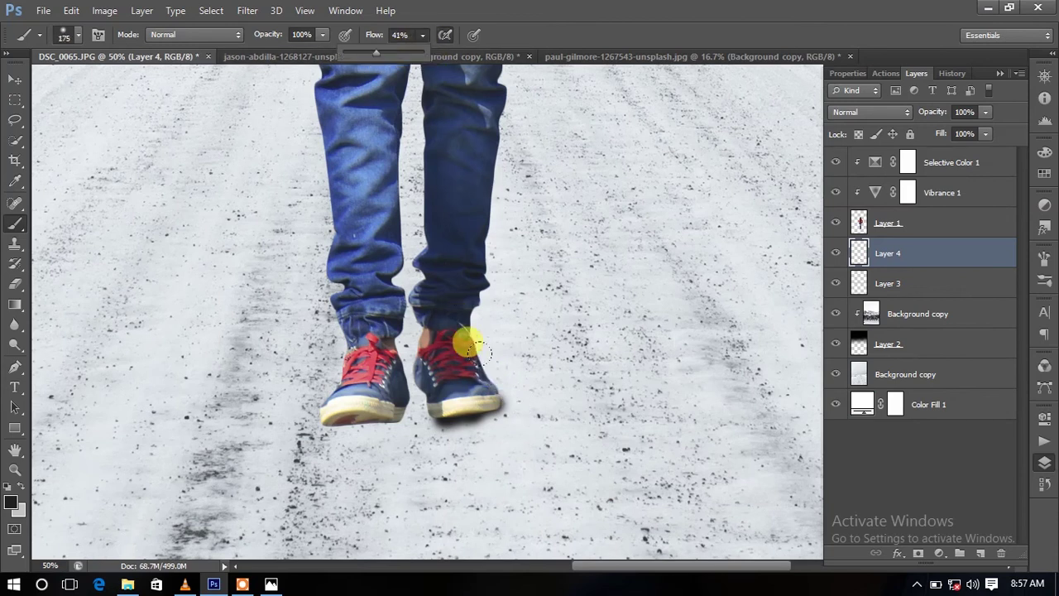
{"action": "mouse_move", "coordinate": [464, 377]}
{"action": "left_mouse_down"}
{"action": "mouse_move", "coordinate": [453, 364]}
{"action": "mouse_move", "coordinate": [569, 374]}
{"action": "left_mouse_up"}
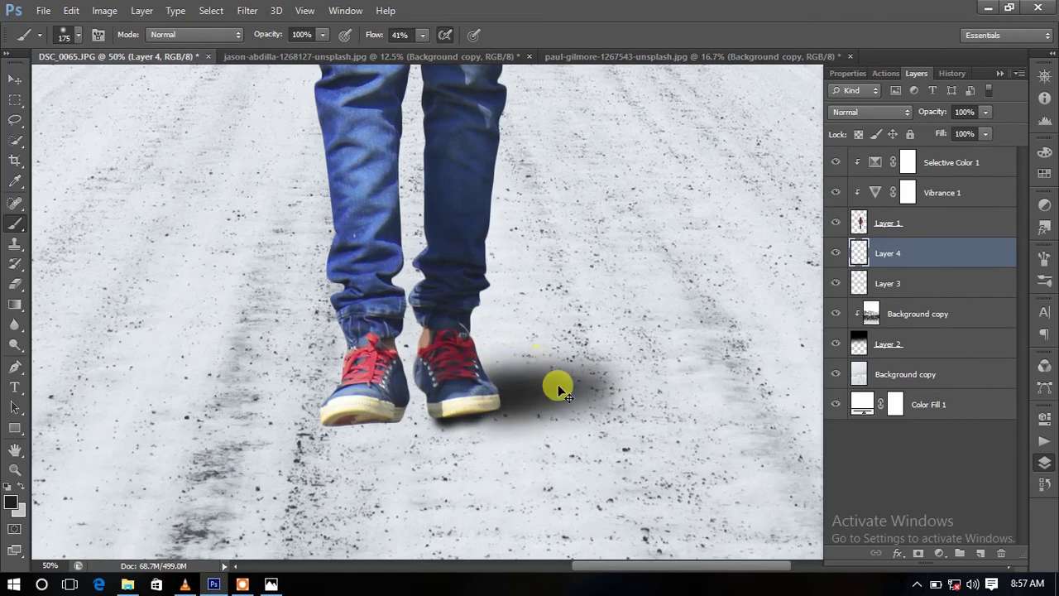
{"action": "scroll", "coordinate": [557, 384], "scroll_direction": "down", "scroll_amount": 1}
{"action": "scroll", "coordinate": [557, 384], "scroll_direction": "down", "scroll_amount": 2}
{"action": "scroll", "coordinate": [559, 375], "scroll_direction": "down", "scroll_amount": 1}
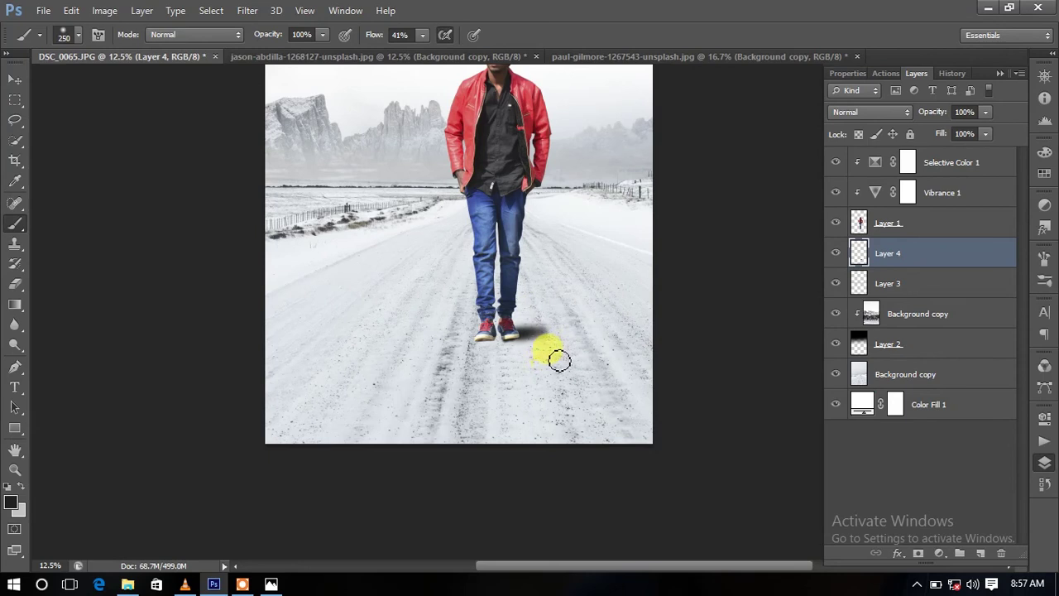
- Enlarge the brush to 500 and paint more shadow on the snow right of the feet
{"action": "left_click", "coordinate": [423, 35]}
{"action": "key", "text": "bracketright"}
{"action": "key", "text": "bracketright"}
{"action": "mouse_move", "coordinate": [531, 316]}
{"action": "left_mouse_down"}
{"action": "mouse_move", "coordinate": [591, 305]}
{"action": "mouse_move", "coordinate": [518, 309]}
{"action": "mouse_move", "coordinate": [641, 318]}
{"action": "mouse_move", "coordinate": [615, 362]}
{"action": "mouse_move", "coordinate": [612, 314]}
{"action": "left_mouse_up"}
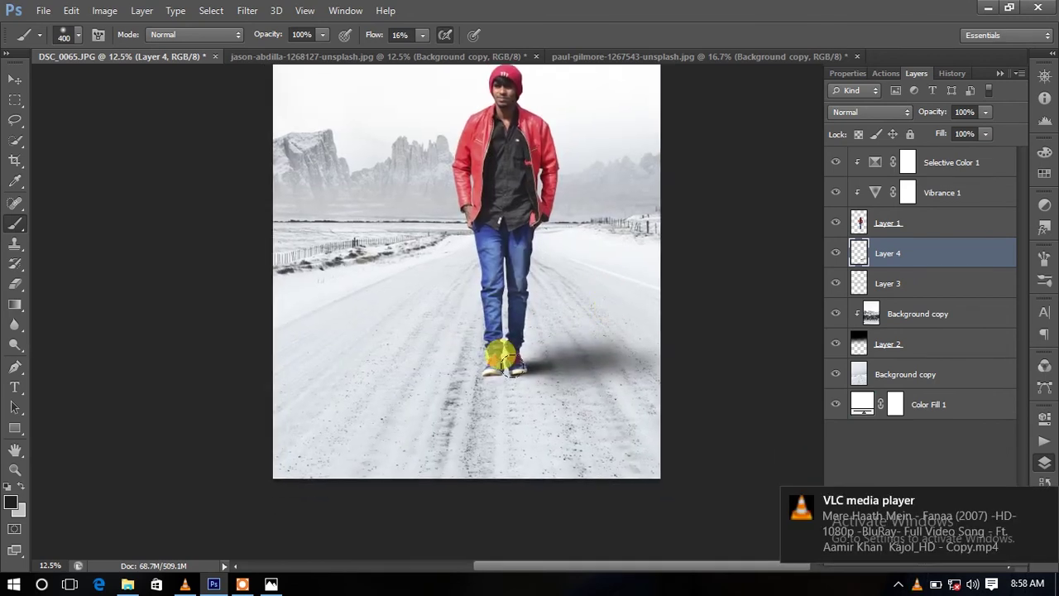
{"action": "scroll", "coordinate": [692, 359], "scroll_direction": "up", "scroll_amount": 1}
{"action": "scroll", "coordinate": [545, 388], "scroll_direction": "up", "scroll_amount": 2}
{"action": "scroll", "coordinate": [529, 379], "scroll_direction": "up", "scroll_amount": 1}
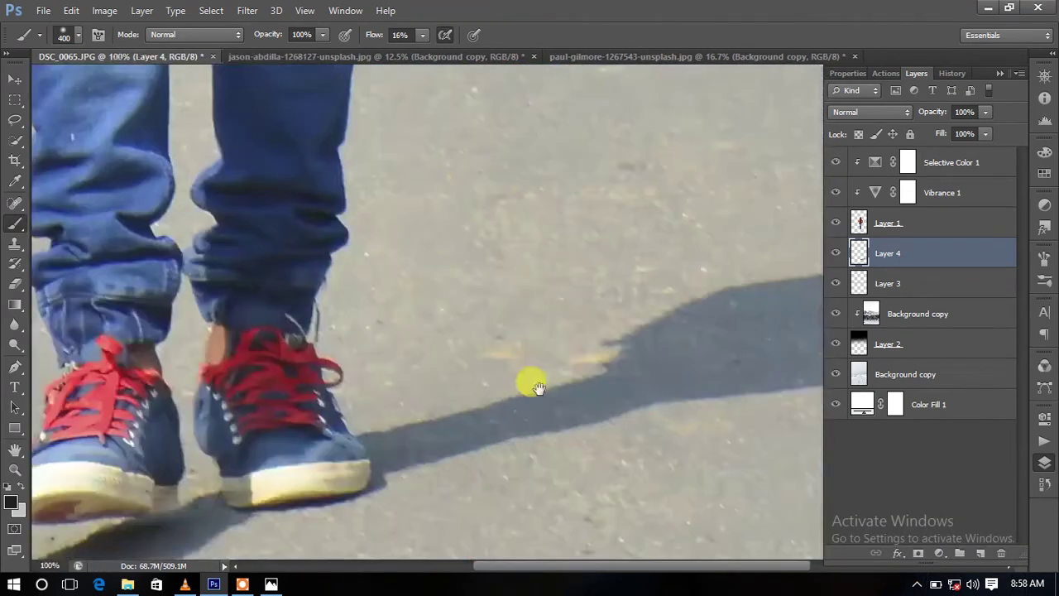
{"action": "scroll", "coordinate": [523, 263], "scroll_direction": "up", "scroll_amount": 2}
{"action": "scroll", "coordinate": [497, 237], "scroll_direction": "down", "scroll_amount": 3}
{"action": "scroll", "coordinate": [594, 124], "scroll_direction": "down", "scroll_amount": 3}
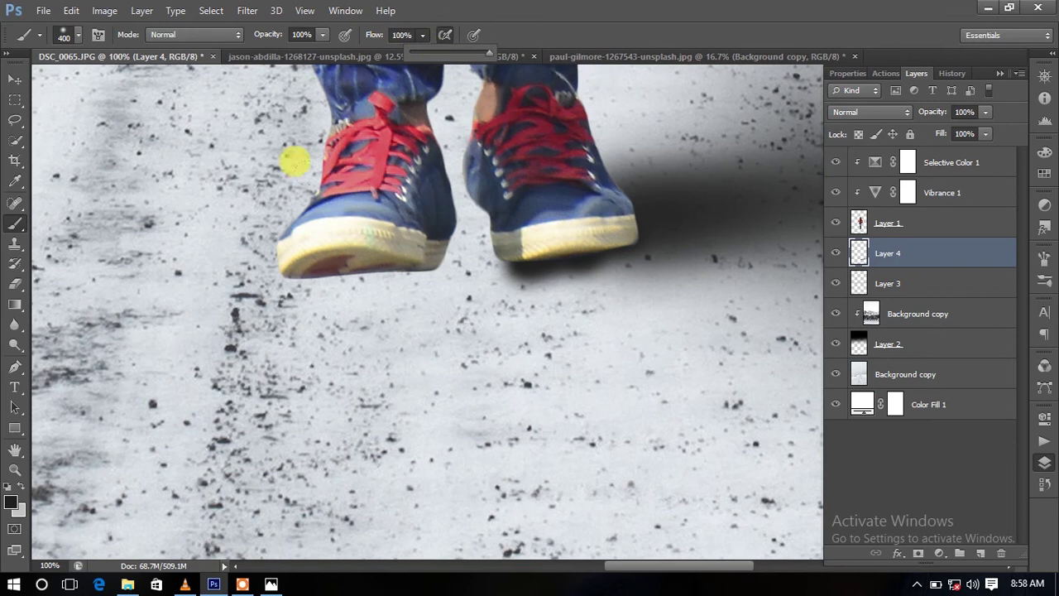
- Try a 200 px shadow under the left shoe, undo it, and add new Layer 5
{"action": "key", "text": "bracketleft"}
{"action": "key", "text": "bracketleft"}
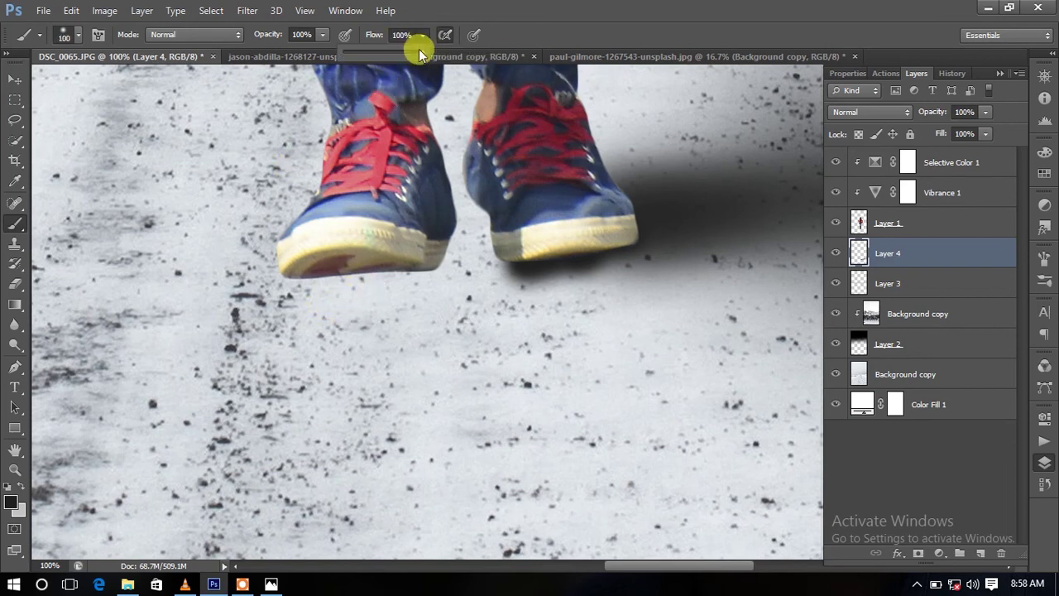
{"action": "mouse_move", "coordinate": [343, 313]}
{"action": "left_mouse_down"}
{"action": "mouse_move", "coordinate": [344, 298]}
{"action": "mouse_move", "coordinate": [411, 300]}
{"action": "mouse_move", "coordinate": [387, 311]}
{"action": "left_mouse_up"}
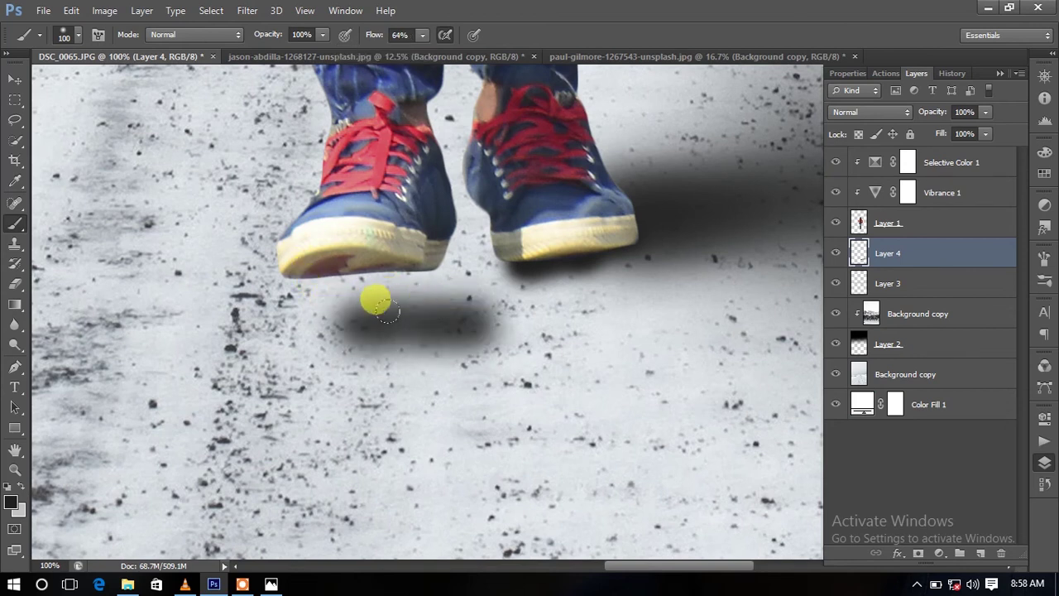
{"action": "key", "text": "ctrl+alt+z"}
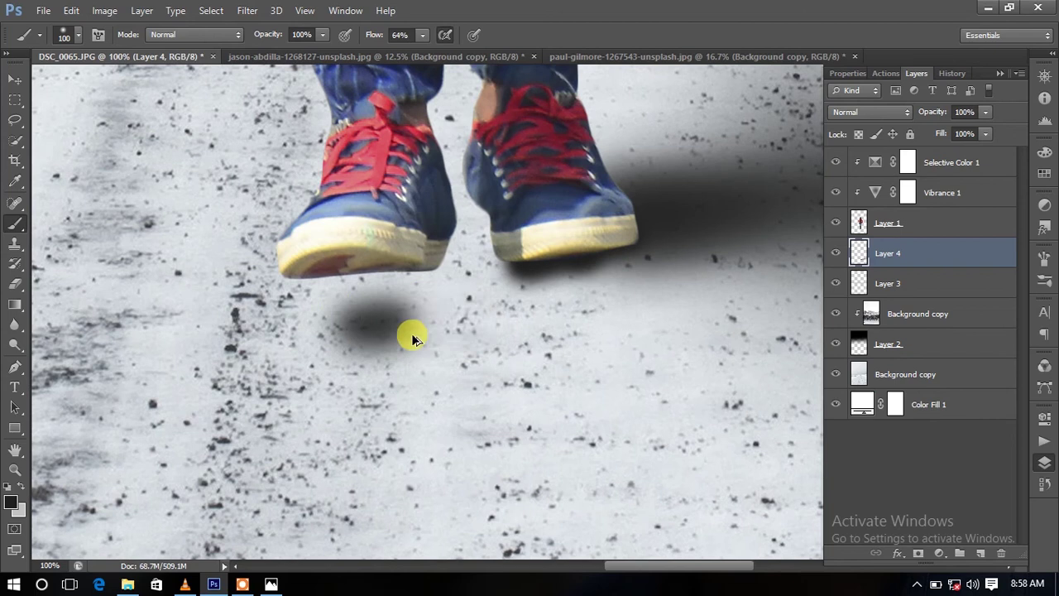
{"action": "key", "text": "ctrl+alt+z"}
{"action": "left_click", "coordinate": [979, 553]}
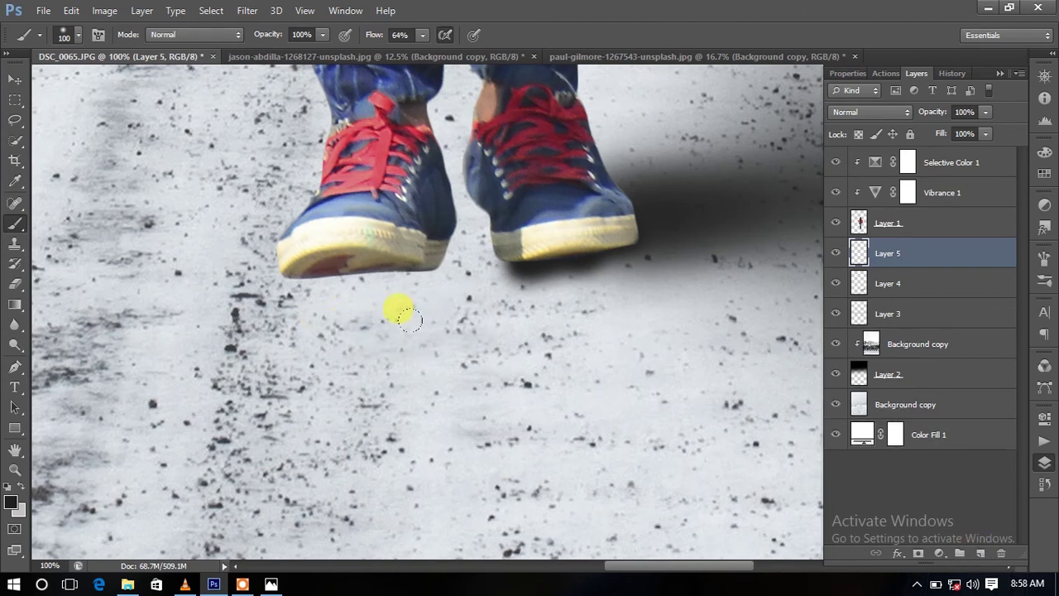
- Paint a shadow under the left shoe, then at 20% flow and 150 px a broad shadow rightward
{"action": "left_click_drag", "start_coordinate": [410, 318], "coordinate": [461, 315]}
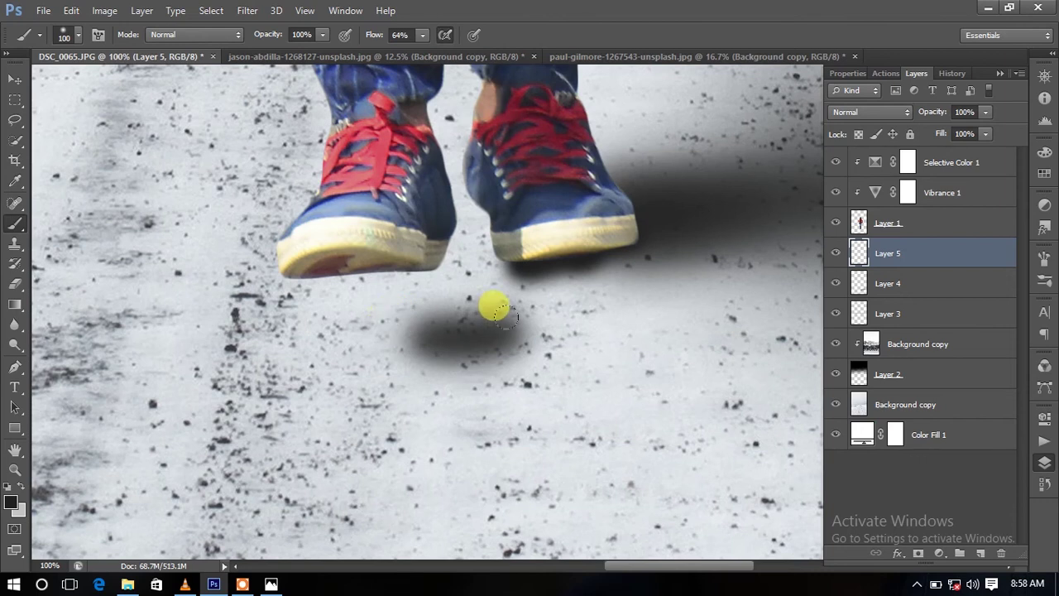
{"action": "left_click", "coordinate": [420, 36]}
{"action": "left_click", "coordinate": [495, 308]}
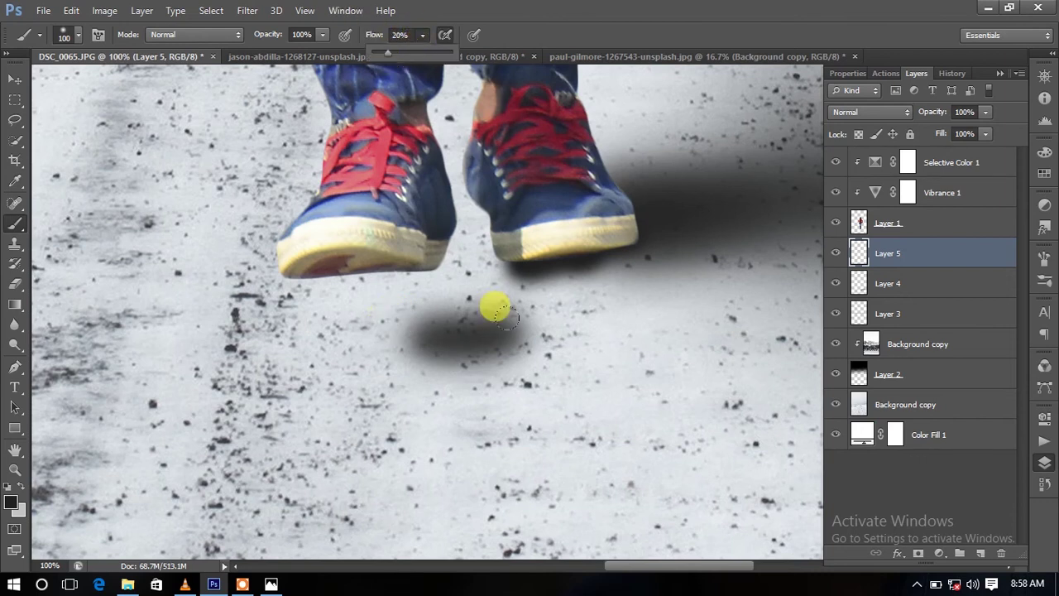
{"action": "key", "text": "bracketright"}
{"action": "key", "text": "bracketright"}
{"action": "left_click_drag", "start_coordinate": [495, 309], "coordinate": [744, 208]}
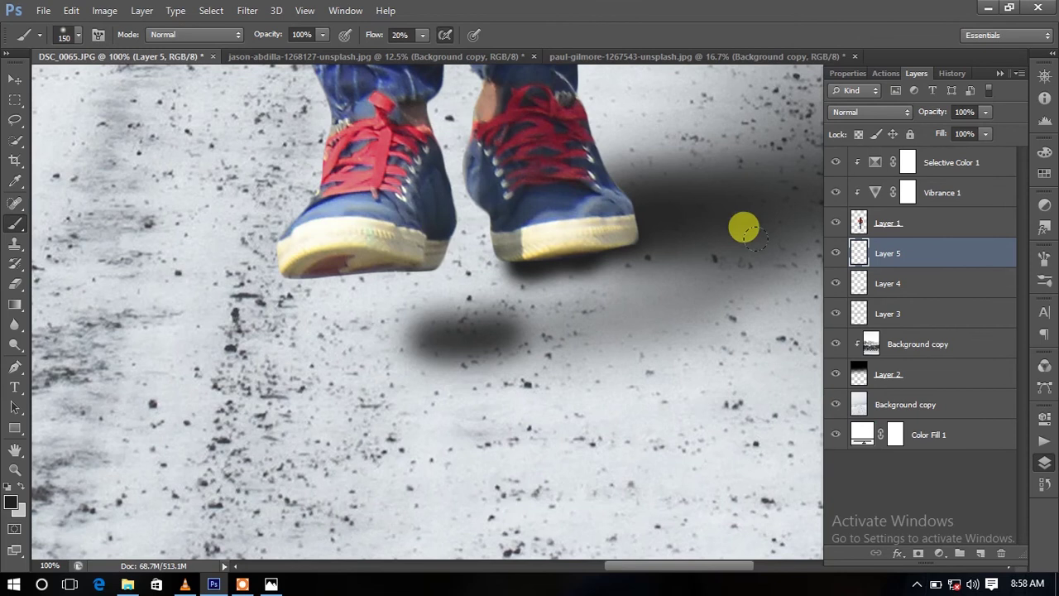
- Extend the soft shadow further right along the road, checking the whole photo
{"action": "key", "text": "ctrl+minus"}
{"action": "key", "text": "ctrl+minus"}
{"action": "key", "text": "ctrl+minus"}
{"action": "key", "text": "ctrl+minus"}
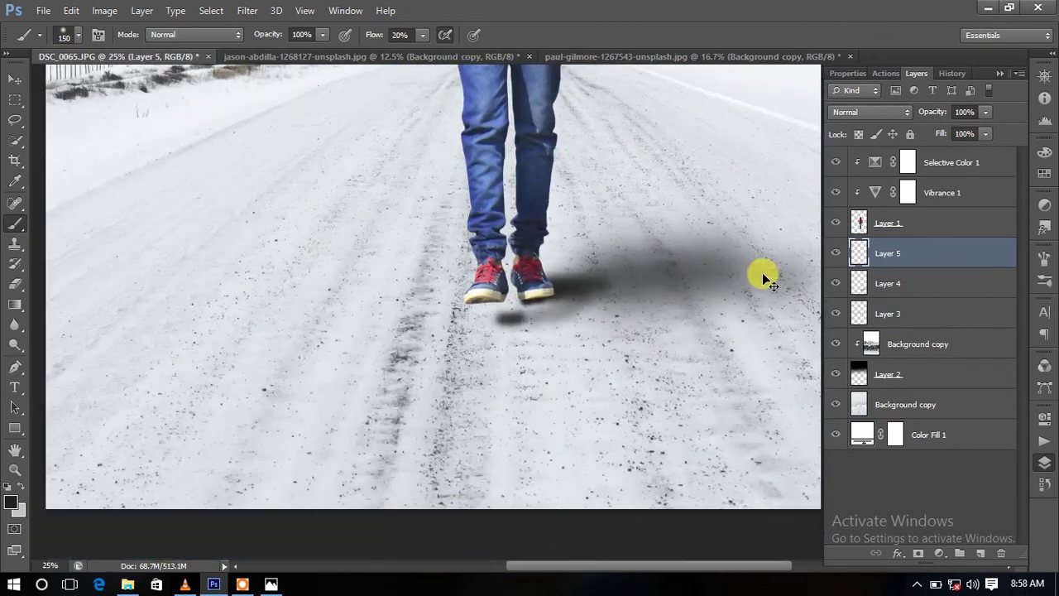
{"action": "key", "text": "ctrl+minus"}
{"action": "key", "text": "ctrl+minus"}
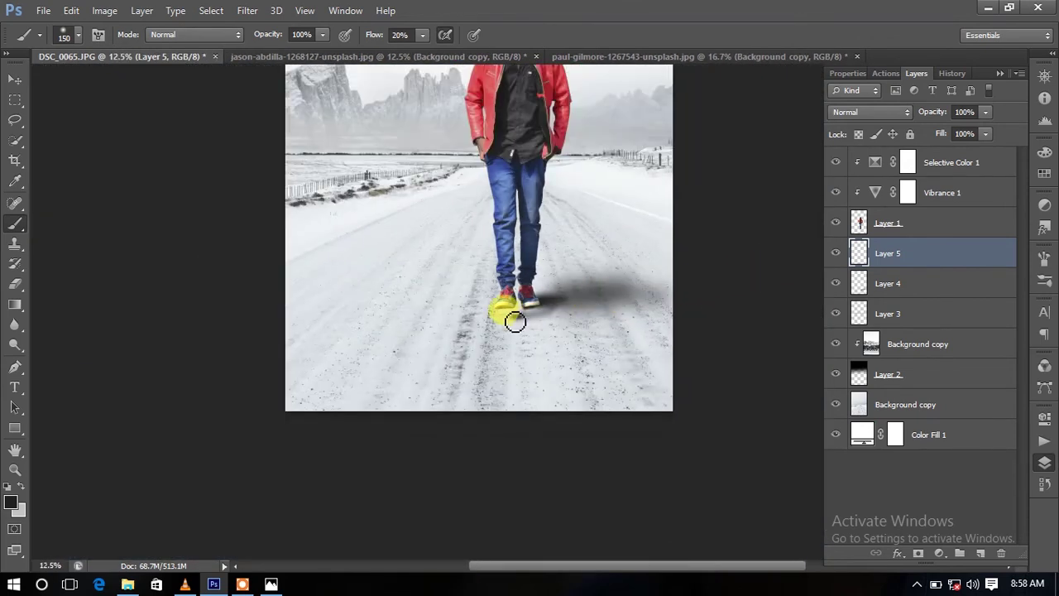
{"action": "left_click_drag", "start_coordinate": [512, 321], "coordinate": [618, 326]}
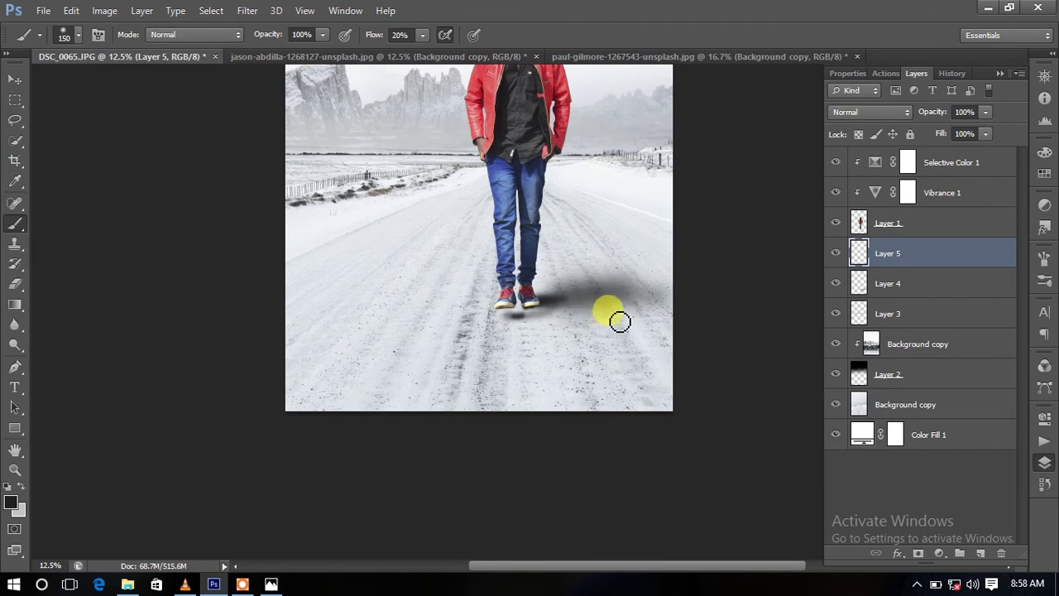
{"action": "key", "text": "ctrl+minus"}
{"action": "key", "text": "ctrl+plus"}
{"action": "key", "text": "ctrl+plus"}
{"action": "key", "text": "ctrl+plus"}
{"action": "scroll", "coordinate": [574, 240], "scroll_direction": "down", "scroll_amount": 5}
{"action": "scroll", "coordinate": [574, 243], "scroll_direction": "down", "scroll_amount": 2}
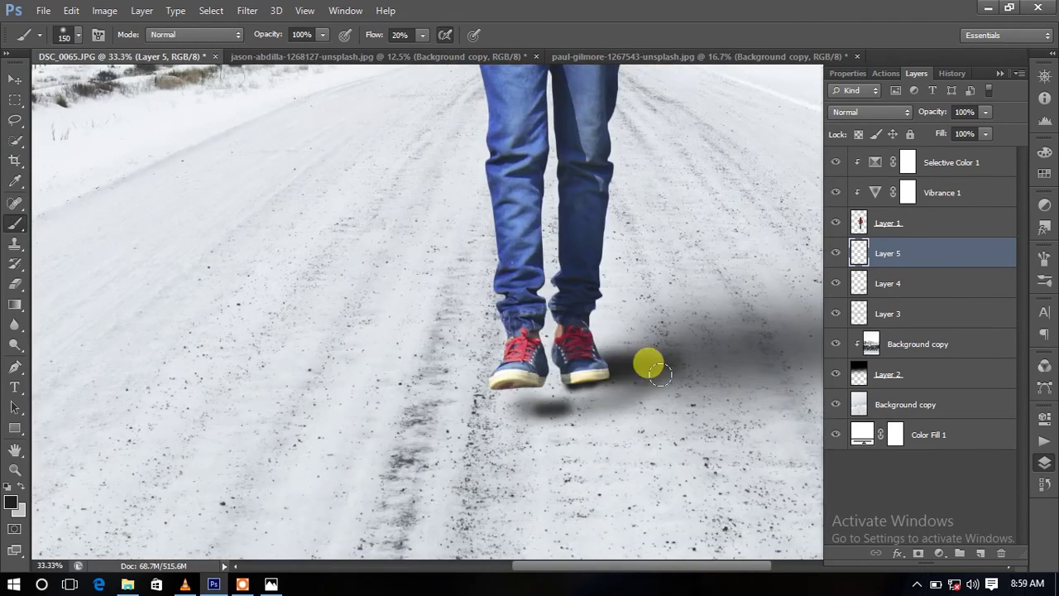
{"action": "left_click", "coordinate": [861, 242]}
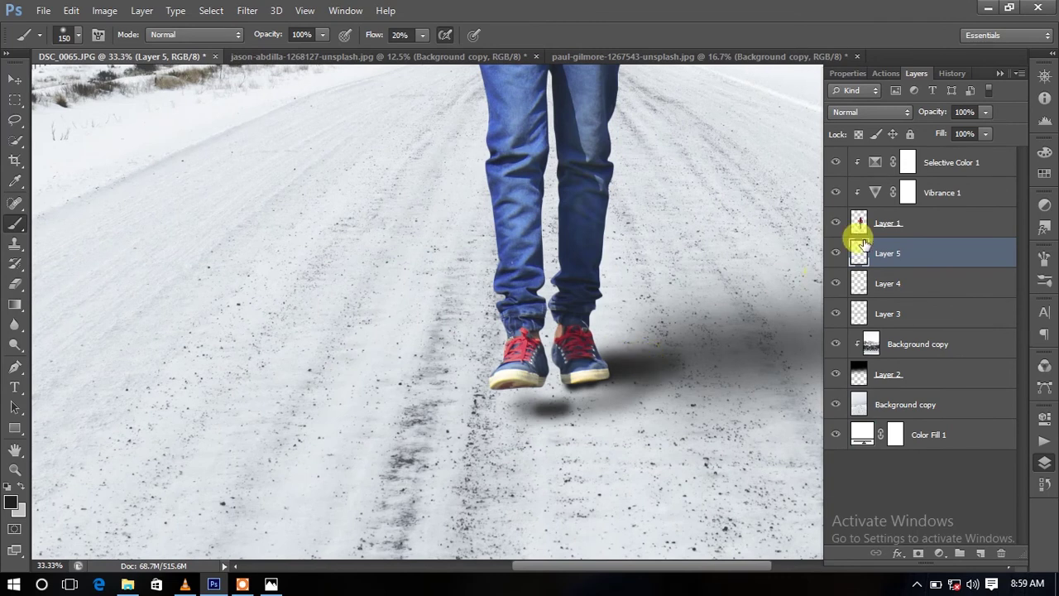
- Add a new Layer 6 clipped to the man's Layer 1 and zoom in on the shoes
{"action": "left_click", "coordinate": [916, 223]}
{"action": "left_click", "coordinate": [979, 552]}
{"action": "key", "text": "ctrl+alt+g"}
{"action": "left_click", "coordinate": [490, 362]}
{"action": "left_click_drag", "start_coordinate": [501, 374], "coordinate": [231, 186]}
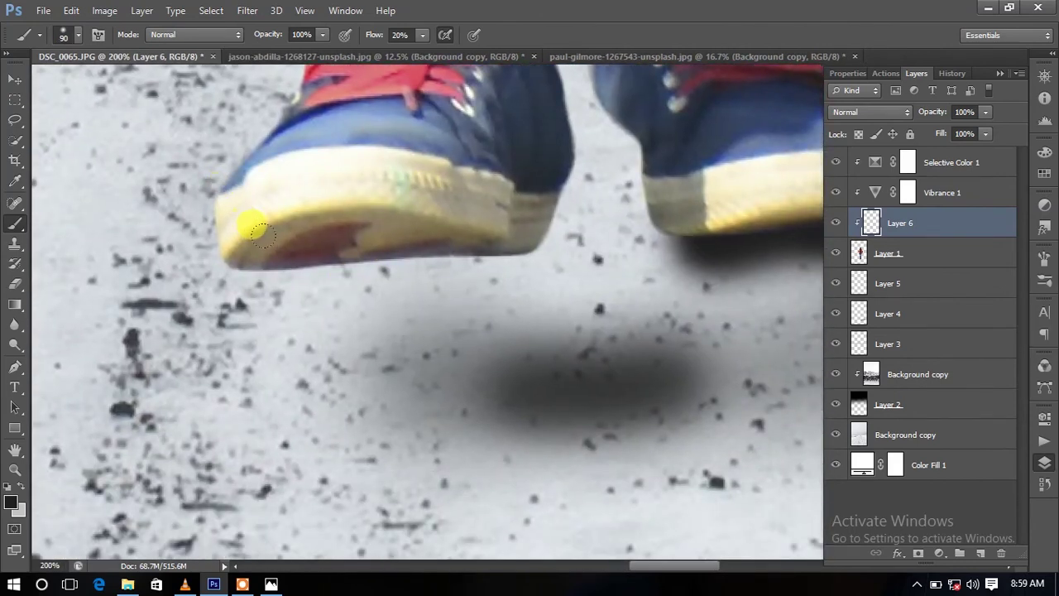
- Darken the reddish-yellow shoe sole, shrink the brush to 70, and zoom out to the whole road scene
{"action": "mouse_move", "coordinate": [257, 230]}
{"action": "left_mouse_down"}
{"action": "mouse_move", "coordinate": [461, 207]}
{"action": "mouse_move", "coordinate": [345, 207]}
{"action": "mouse_move", "coordinate": [521, 132]}
{"action": "mouse_move", "coordinate": [579, 177]}
{"action": "mouse_move", "coordinate": [426, 248]}
{"action": "mouse_move", "coordinate": [656, 208]}
{"action": "mouse_move", "coordinate": [480, 224]}
{"action": "mouse_move", "coordinate": [603, 208]}
{"action": "mouse_move", "coordinate": [669, 115]}
{"action": "mouse_move", "coordinate": [454, 273]}
{"action": "mouse_move", "coordinate": [372, 184]}
{"action": "mouse_move", "coordinate": [404, 276]}
{"action": "mouse_move", "coordinate": [449, 223]}
{"action": "left_mouse_up"}
{"action": "key", "text": "["}
{"action": "key", "text": "["}
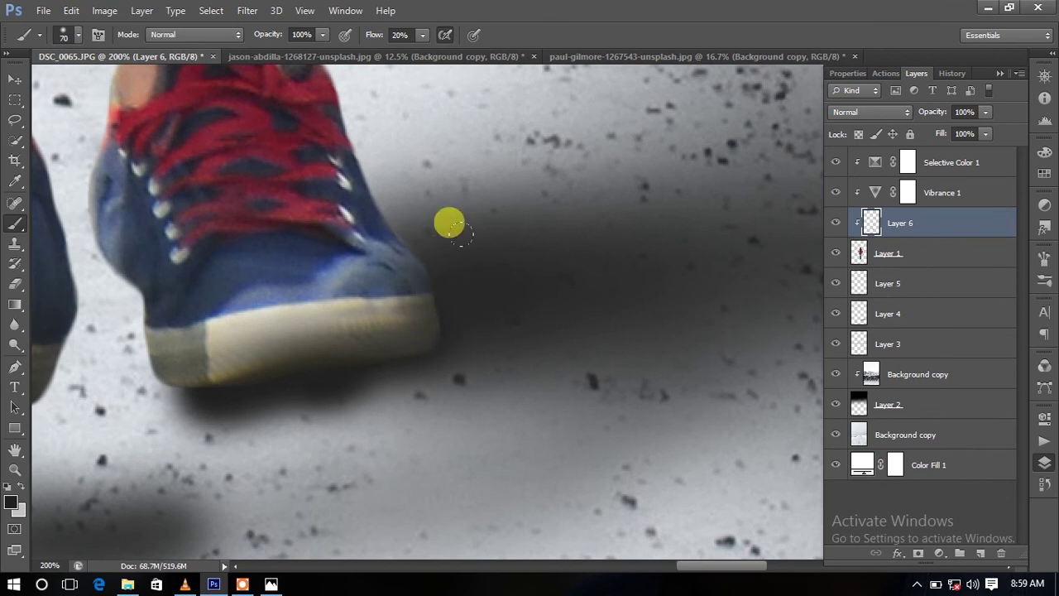
{"action": "key", "text": "ctrl+minus"}
{"action": "key", "text": "ctrl+minus"}
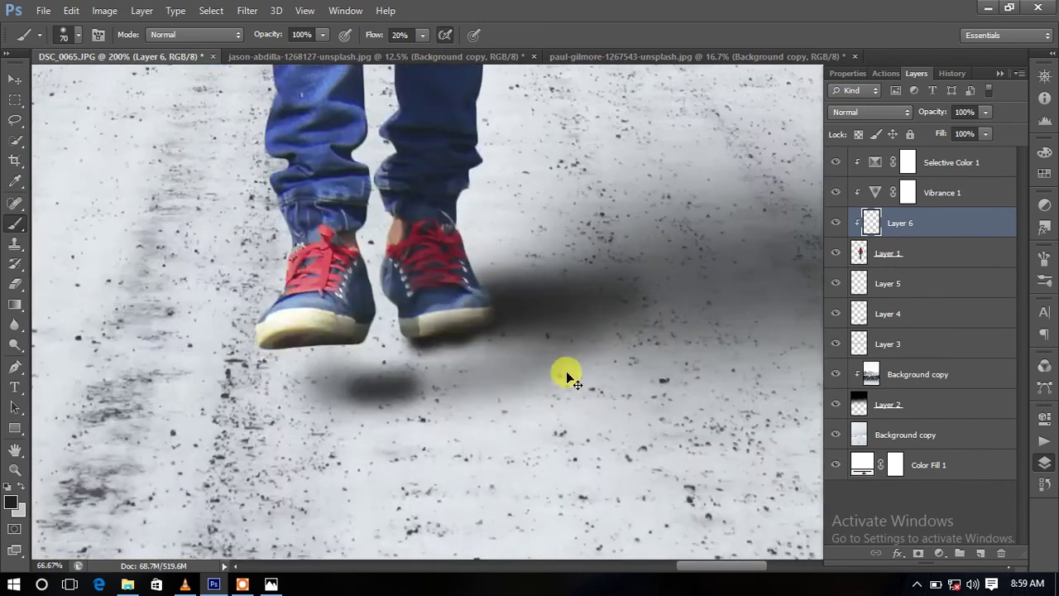
{"action": "key", "text": "ctrl+minus"}
{"action": "key", "text": "ctrl+minus"}
{"action": "key", "text": "ctrl+minus"}
{"action": "key", "text": "ctrl+minus"}
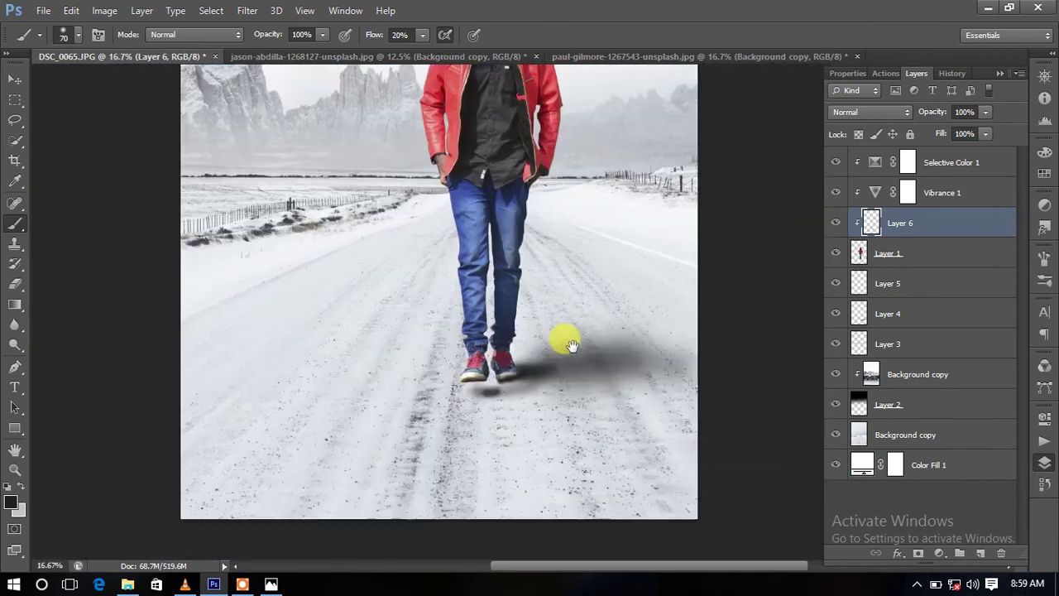
{"action": "scroll", "coordinate": [571, 346], "scroll_direction": "up", "scroll_amount": 2}
{"action": "scroll", "coordinate": [567, 314], "scroll_direction": "up", "scroll_amount": 2}
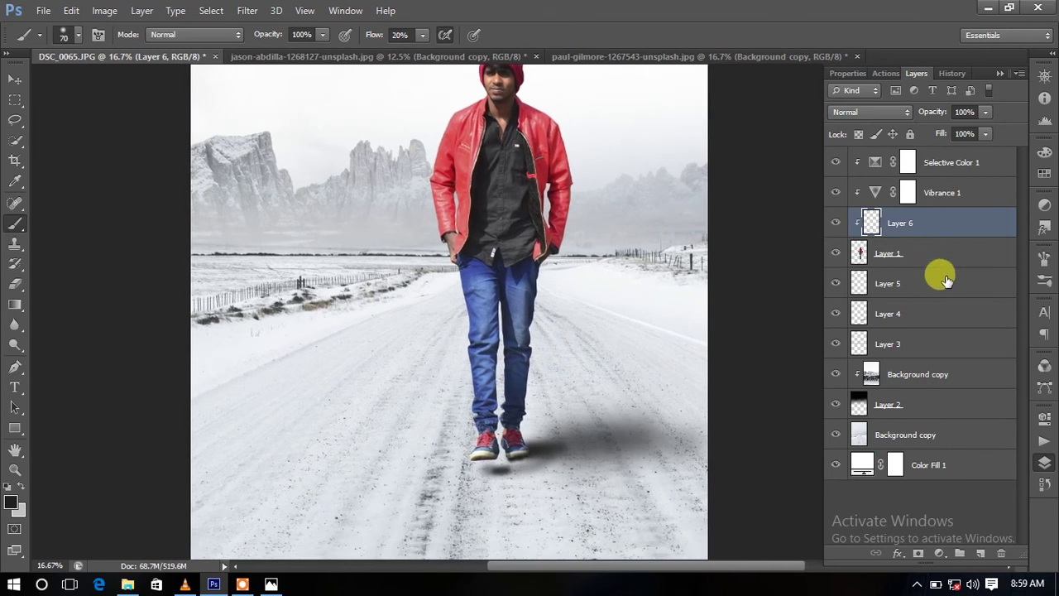
- Lighten the Layer 4 shadow by lowering its opacity to 83%
{"action": "left_click", "coordinate": [946, 281]}
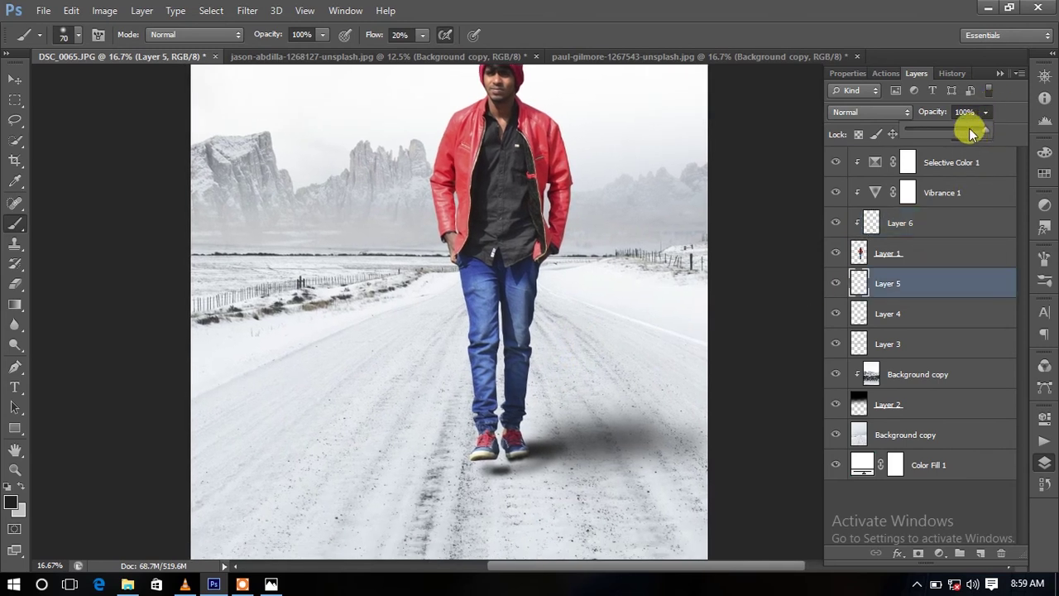
{"action": "left_click", "coordinate": [938, 314]}
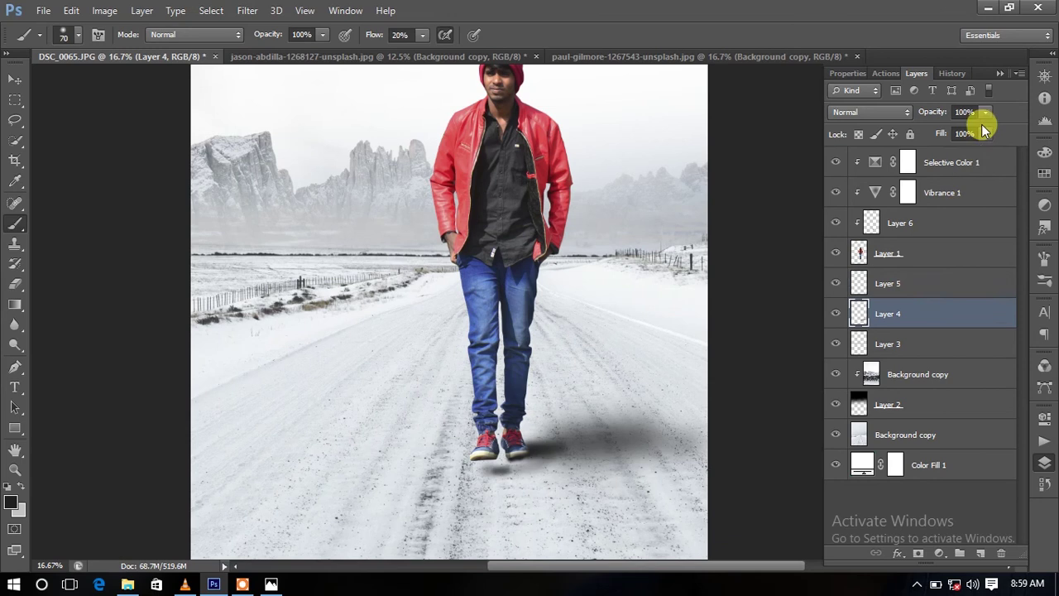
{"action": "left_click", "coordinate": [963, 131]}
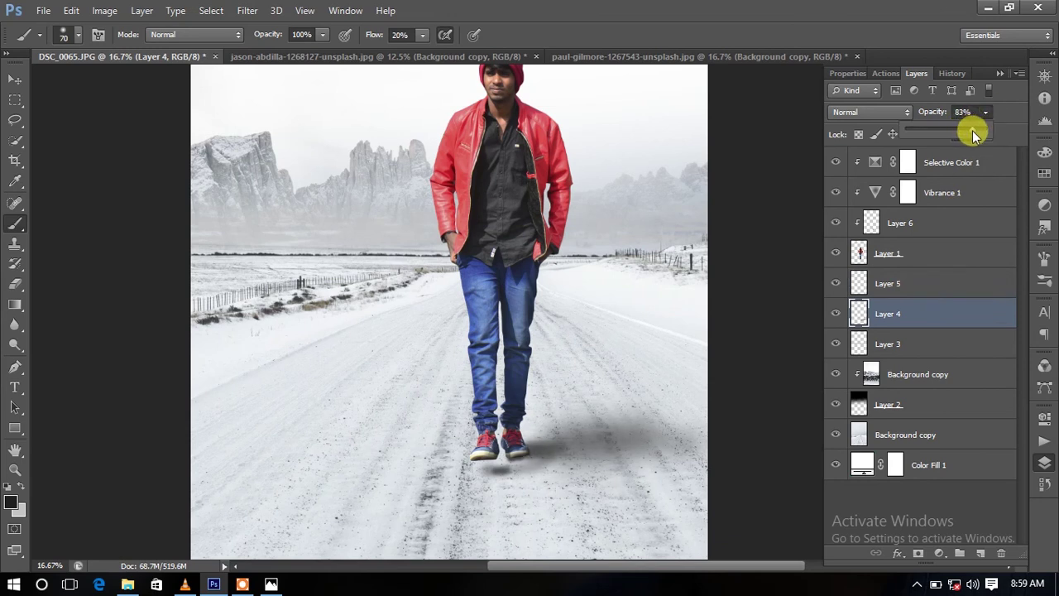
{"action": "scroll", "coordinate": [699, 322], "scroll_direction": "down", "scroll_amount": 2}
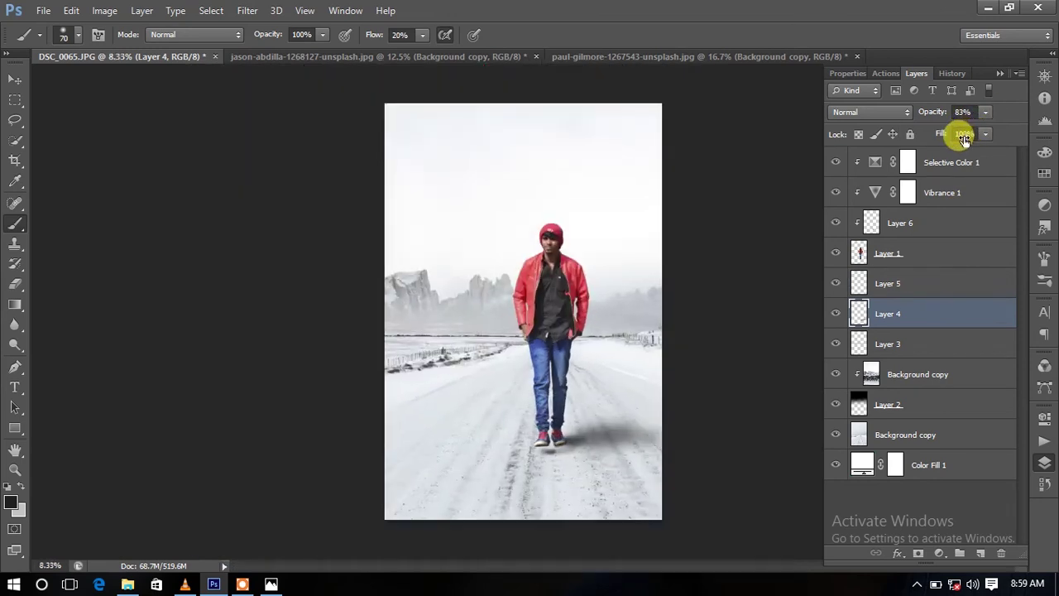
{"action": "scroll", "coordinate": [699, 322], "scroll_direction": "up", "scroll_amount": 3}
{"action": "scroll", "coordinate": [699, 322], "scroll_direction": "up", "scroll_amount": 1}
- Select Layer 1 with the man and add a new Layer 7 clipped to it
{"action": "mouse_move", "coordinate": [690, 307]}
{"action": "left_mouse_down"}
{"action": "mouse_move", "coordinate": [634, 265]}
{"action": "mouse_move", "coordinate": [626, 149]}
{"action": "mouse_move", "coordinate": [634, 226]}
{"action": "left_mouse_up"}
{"action": "scroll", "coordinate": [633, 245], "scroll_direction": "up", "scroll_amount": 1}
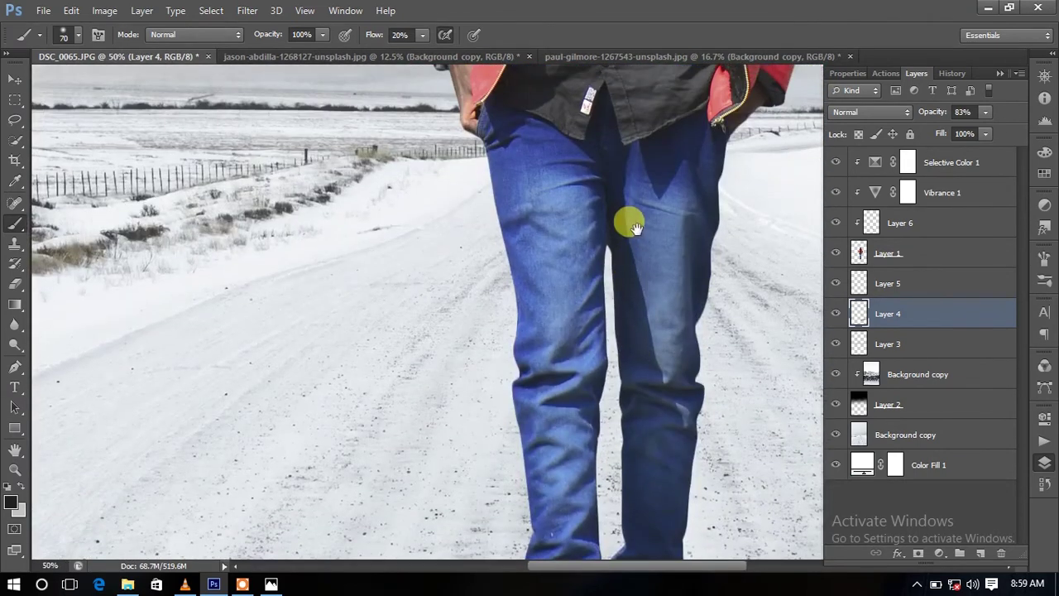
{"action": "scroll", "coordinate": [637, 234], "scroll_direction": "down", "scroll_amount": 3}
{"action": "scroll", "coordinate": [637, 234], "scroll_direction": "down", "scroll_amount": 2}
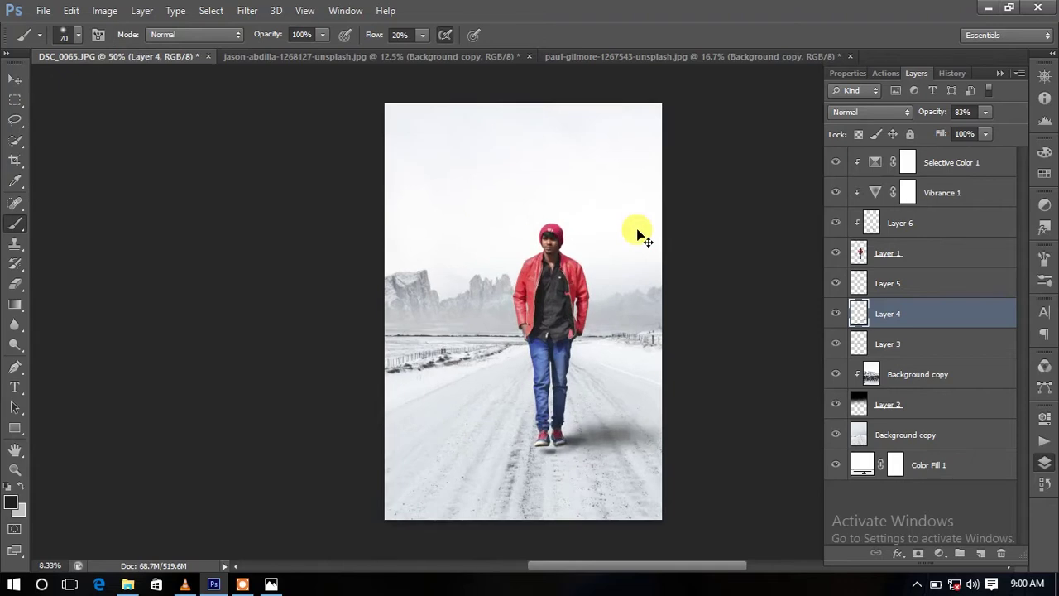
{"action": "scroll", "coordinate": [637, 235], "scroll_direction": "up", "scroll_amount": 3}
{"action": "scroll", "coordinate": [637, 234], "scroll_direction": "up", "scroll_amount": 1}
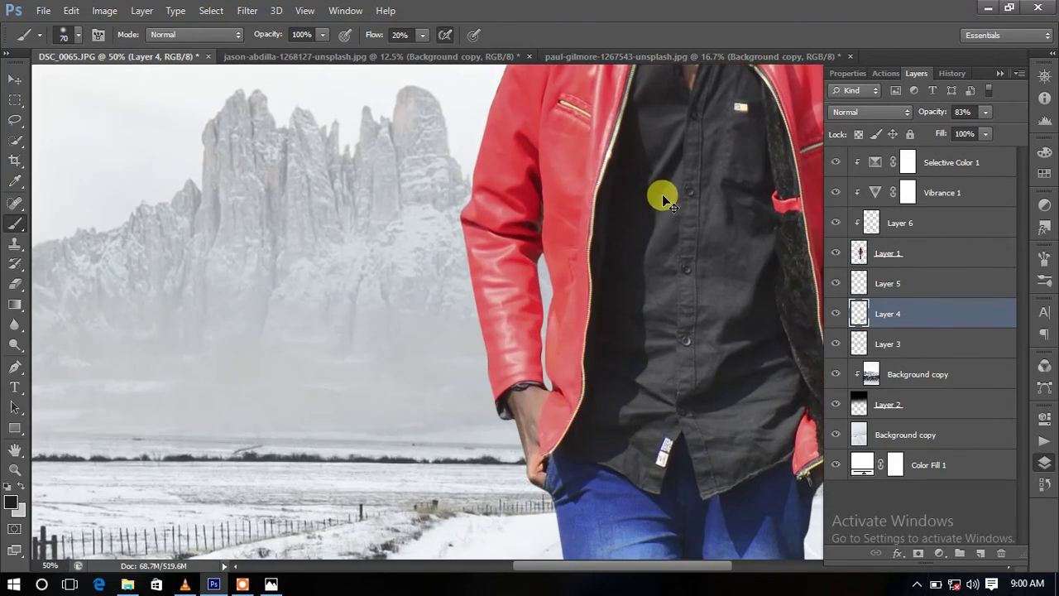
{"action": "scroll", "coordinate": [662, 193], "scroll_direction": "up", "scroll_amount": 1}
{"action": "scroll", "coordinate": [641, 124], "scroll_direction": "down", "scroll_amount": 4}
{"action": "scroll", "coordinate": [671, 149], "scroll_direction": "down", "scroll_amount": 2}
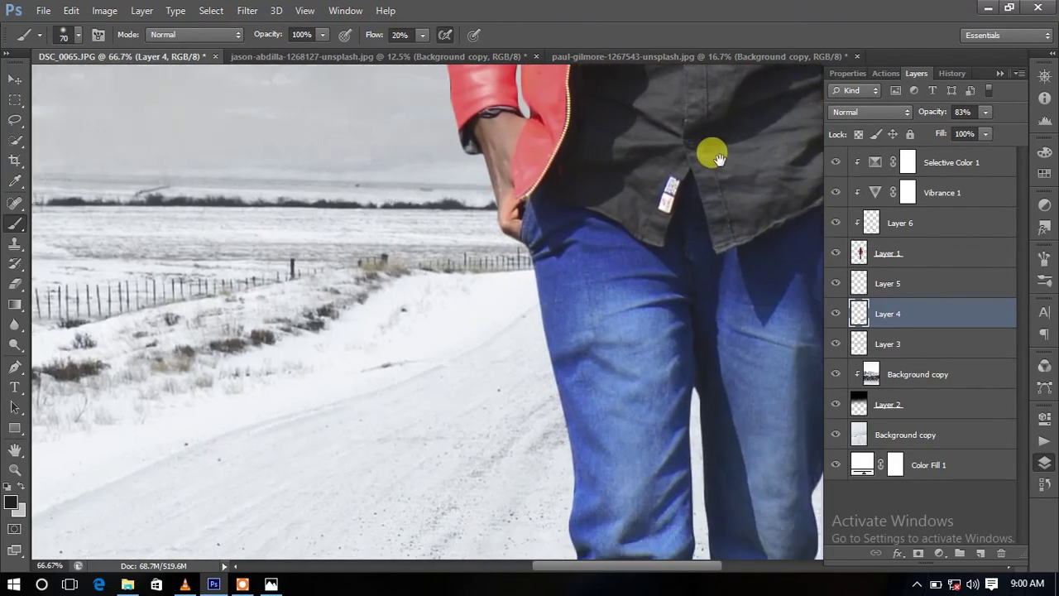
{"action": "left_click", "coordinate": [945, 249]}
{"action": "left_click", "coordinate": [982, 553]}
{"action": "scroll", "coordinate": [669, 216], "scroll_direction": "down", "scroll_amount": 5}
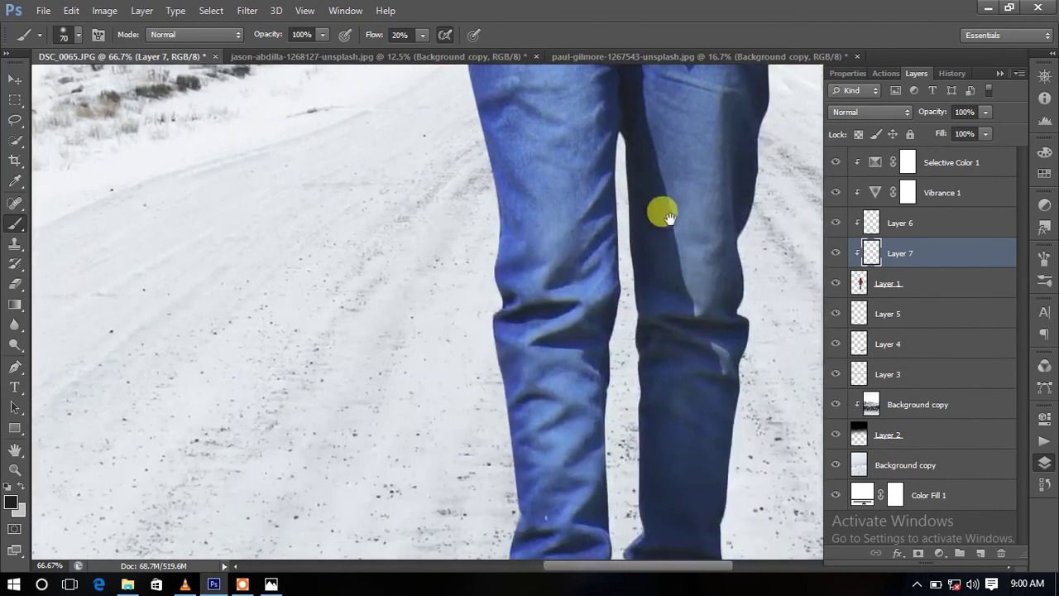
- Set the foreground colour to pure white (ffffff)
{"action": "left_click", "coordinate": [15, 468]}
{"action": "left_click", "coordinate": [11, 500]}
{"action": "left_click", "coordinate": [280, 91]}
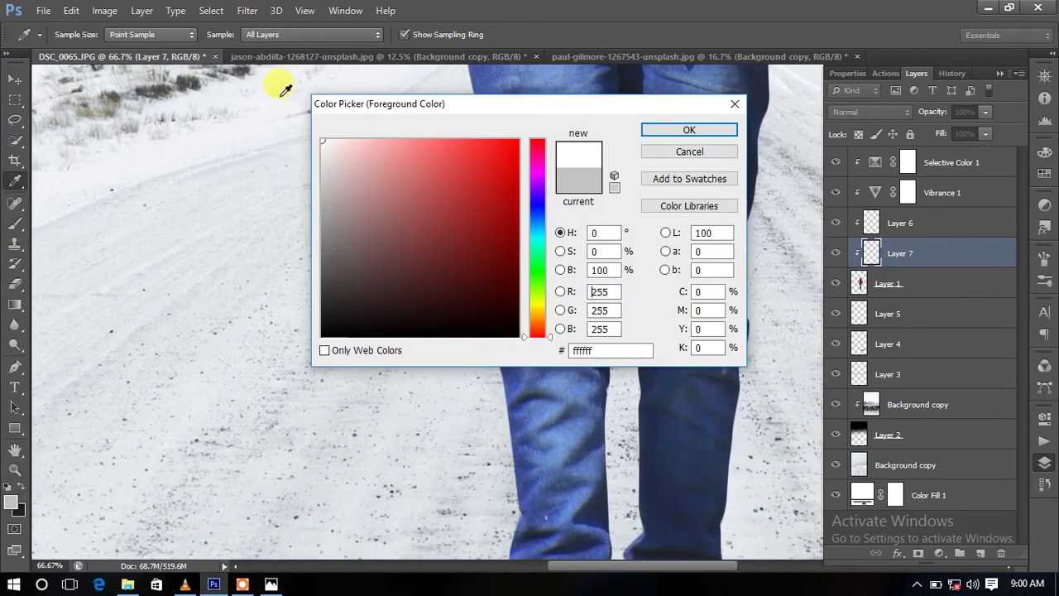
{"action": "left_click", "coordinate": [689, 130]}
{"action": "scroll", "coordinate": [551, 229], "scroll_direction": "down", "scroll_amount": 3}
{"action": "scroll", "coordinate": [493, 457], "scroll_direction": "down", "scroll_amount": 3}
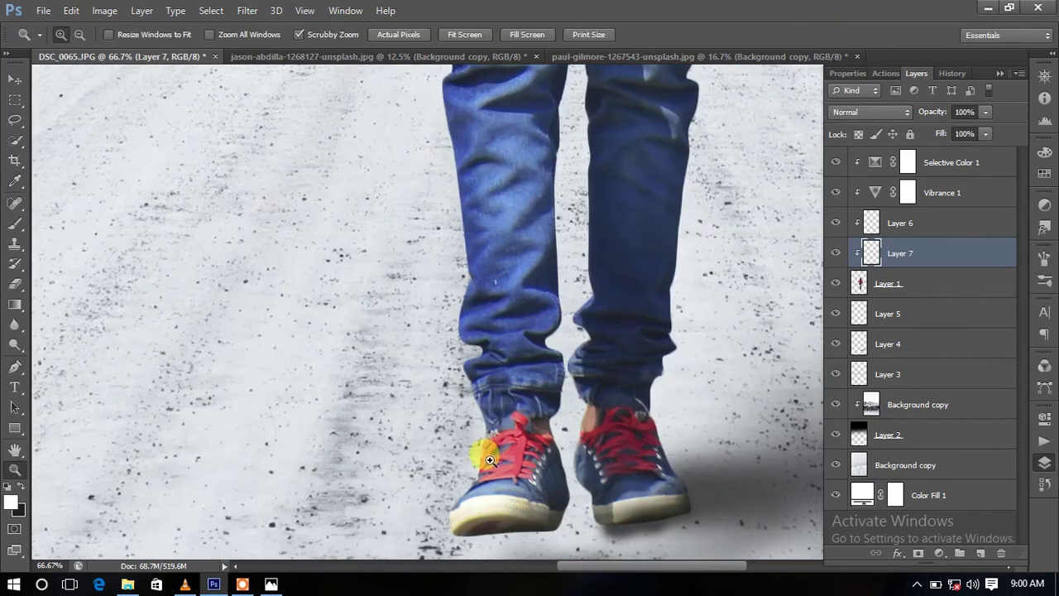
- Paint soft white highlights along the left edge of the jeans on Layer 7
{"action": "left_click", "coordinate": [15, 223]}
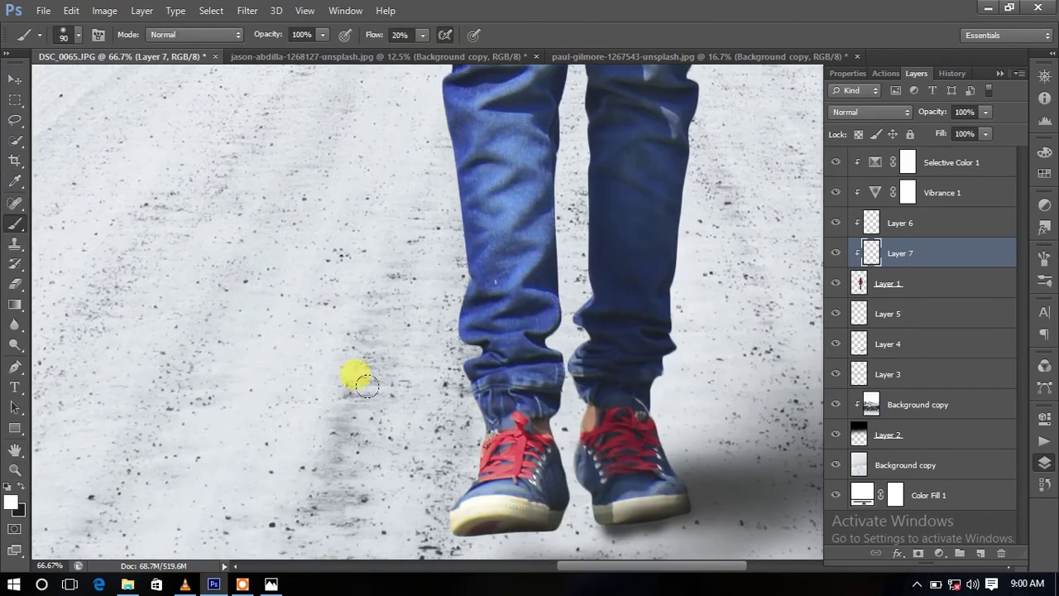
{"action": "mouse_move", "coordinate": [425, 467]}
{"action": "left_mouse_down"}
{"action": "mouse_move", "coordinate": [438, 289]}
{"action": "mouse_move", "coordinate": [421, 130]}
{"action": "mouse_move", "coordinate": [435, 269]}
{"action": "mouse_move", "coordinate": [441, 177]}
{"action": "left_mouse_up"}
{"action": "scroll", "coordinate": [447, 348], "scroll_direction": "up", "scroll_amount": 3}
{"action": "mouse_move", "coordinate": [408, 88]}
{"action": "left_mouse_down"}
{"action": "mouse_move", "coordinate": [416, 307]}
{"action": "mouse_move", "coordinate": [421, 113]}
{"action": "left_mouse_up"}
{"action": "scroll", "coordinate": [421, 113], "scroll_direction": "up", "scroll_amount": 3}
{"action": "left_click_drag", "start_coordinate": [402, 184], "coordinate": [407, 333]}
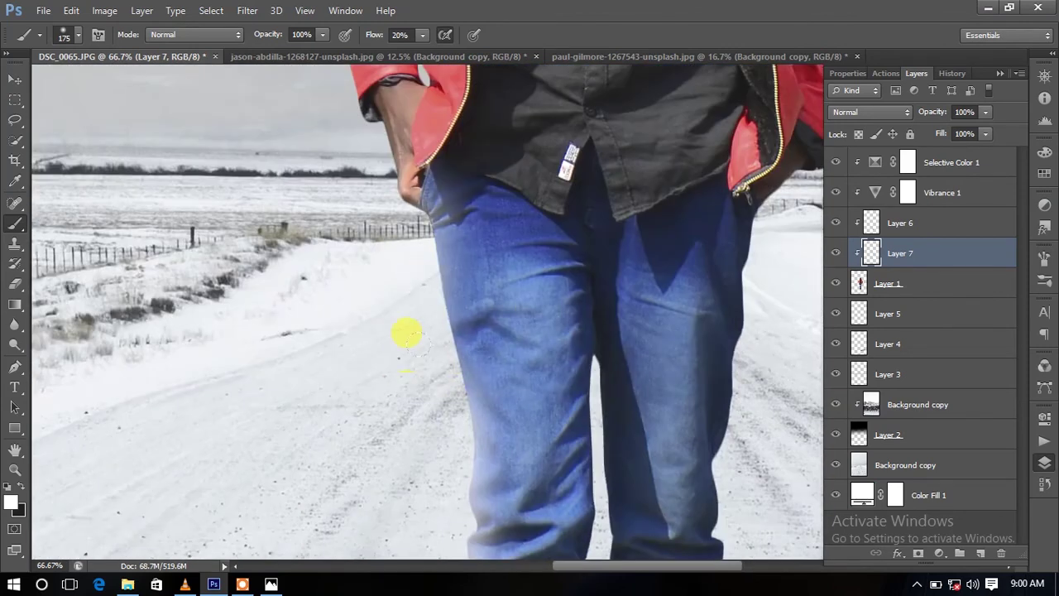
{"action": "scroll", "coordinate": [430, 356], "scroll_direction": "up", "scroll_amount": 3}
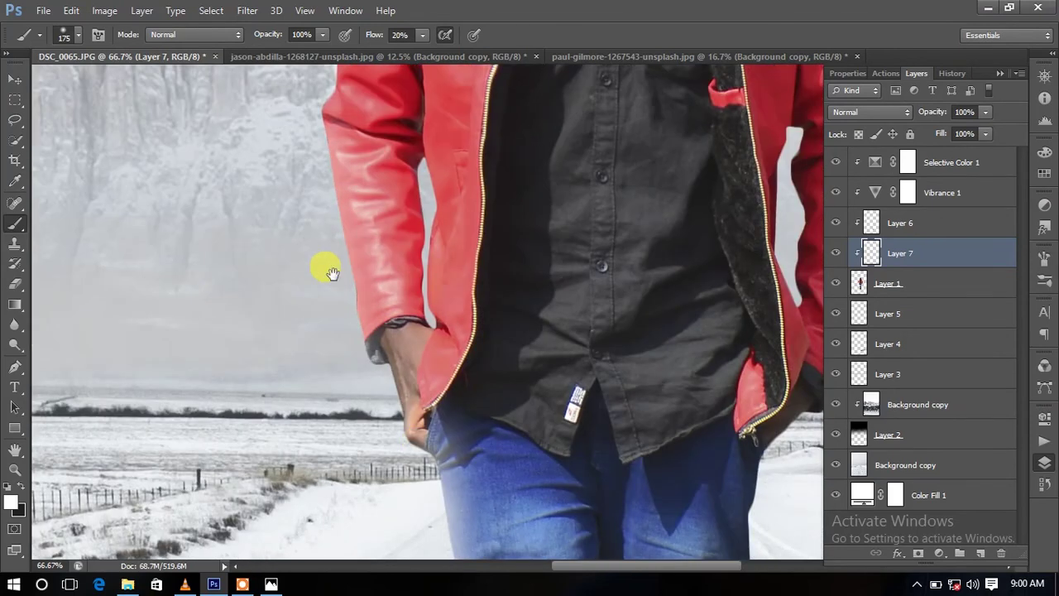
{"action": "scroll", "coordinate": [331, 273], "scroll_direction": "up", "scroll_amount": 3}
{"action": "scroll", "coordinate": [376, 430], "scroll_direction": "up", "scroll_amount": 4}
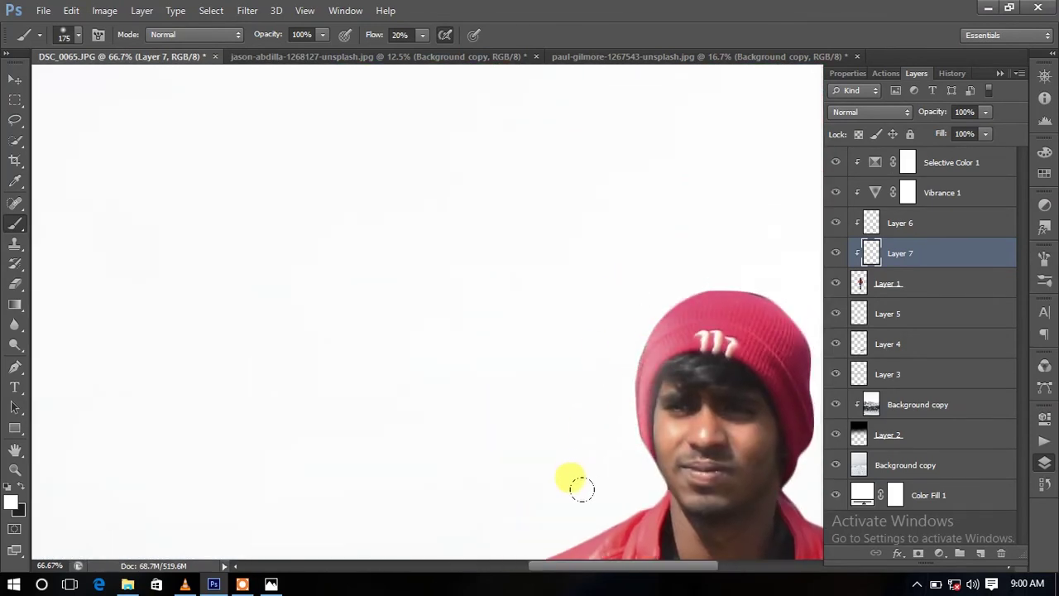
{"action": "scroll", "coordinate": [613, 517], "scroll_direction": "down", "scroll_amount": 1, "text": "alt"}
{"action": "scroll", "coordinate": [704, 460], "scroll_direction": "down", "scroll_amount": 2, "text": "alt"}
{"action": "scroll", "coordinate": [704, 456], "scroll_direction": "down", "scroll_amount": 2, "text": "alt"}
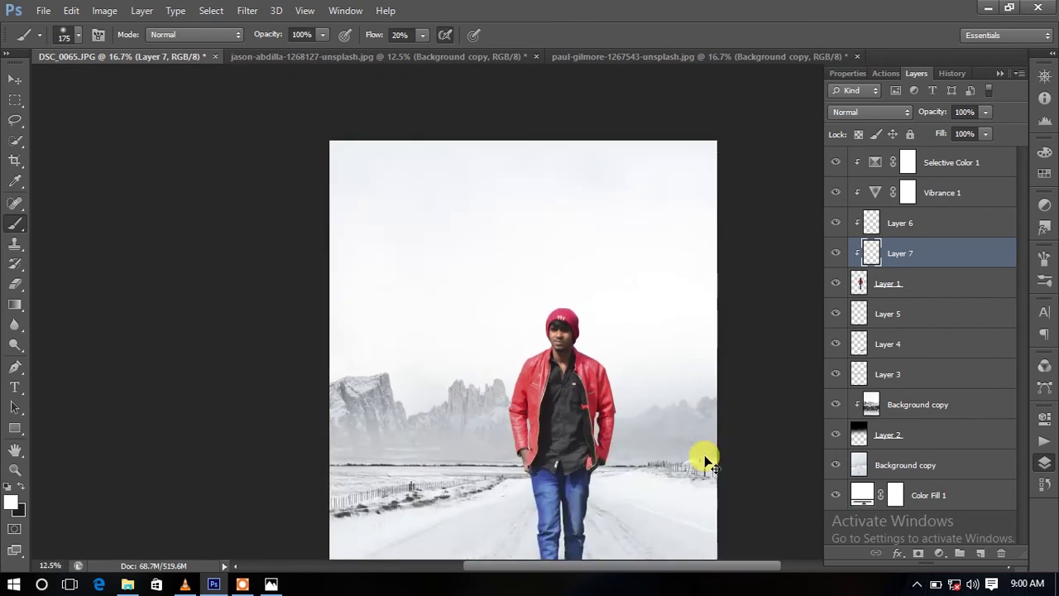
{"action": "scroll", "coordinate": [710, 461], "scroll_direction": "down", "scroll_amount": 1, "text": "alt"}
{"action": "scroll", "coordinate": [704, 461], "scroll_direction": "up", "scroll_amount": 1, "text": "alt"}
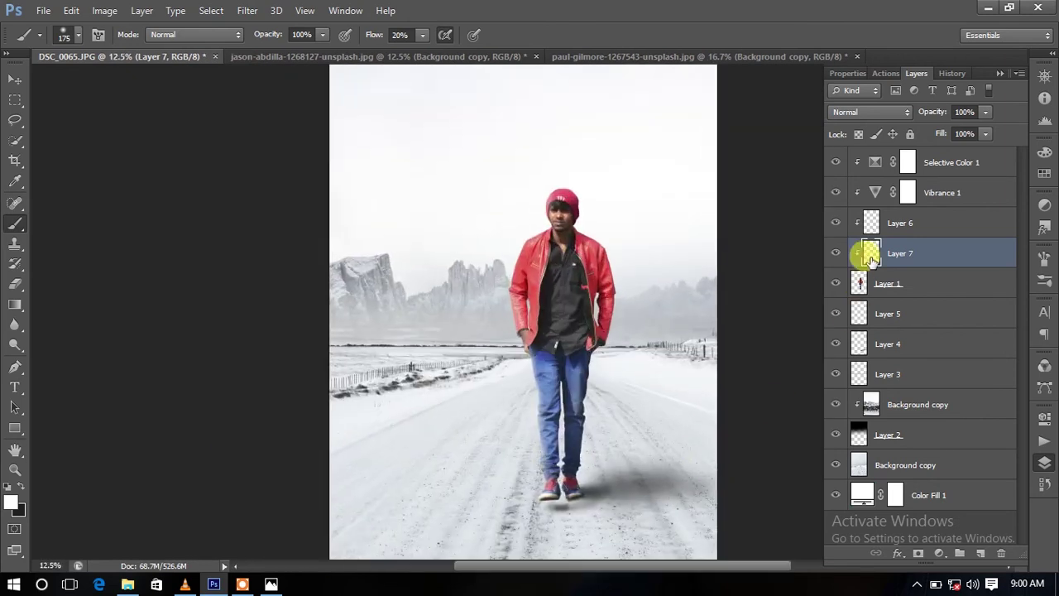
- Lower Layer 7's opacity to 58%
{"action": "left_click", "coordinate": [986, 113]}
{"action": "left_click_drag", "start_coordinate": [968, 132], "coordinate": [952, 149]}
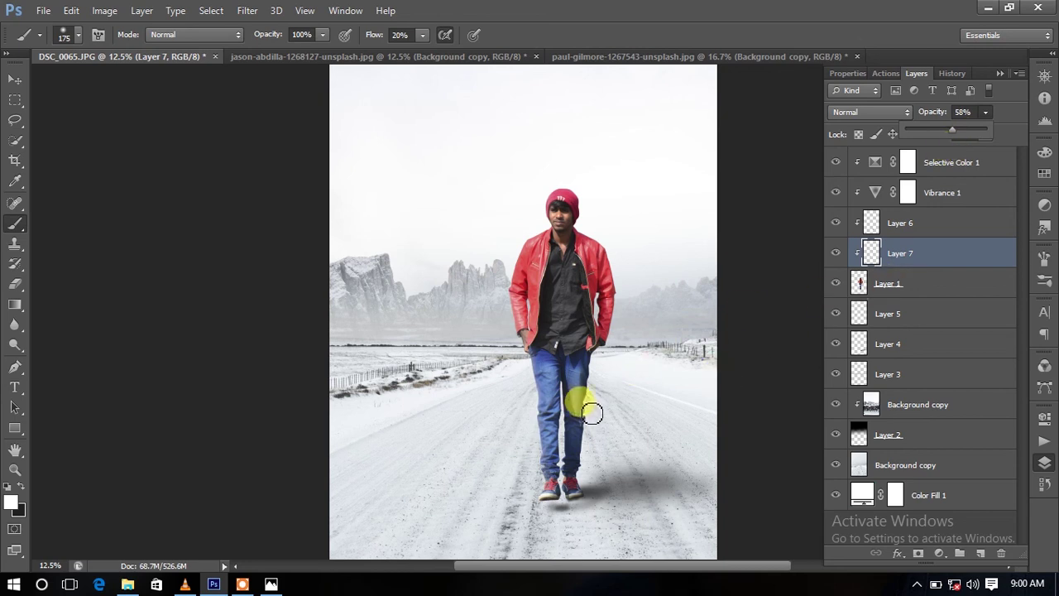
{"action": "scroll", "coordinate": [592, 412], "scroll_direction": "up", "scroll_amount": 2}
{"action": "scroll", "coordinate": [568, 385], "scroll_direction": "up", "scroll_amount": 2}
{"action": "scroll", "coordinate": [584, 395], "scroll_direction": "up", "scroll_amount": 1}
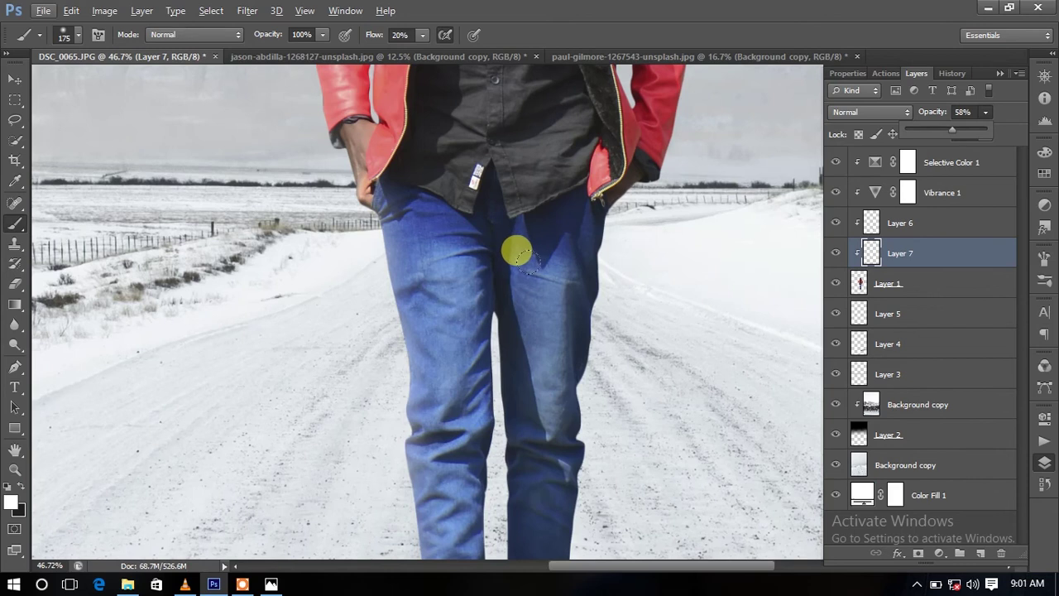
{"action": "scroll", "coordinate": [562, 372], "scroll_direction": "down", "scroll_amount": 3}
- Brighten both jeans legs with soft strokes, using brush sizes 175 and 125
{"action": "mouse_move", "coordinate": [537, 365]}
{"action": "left_mouse_down"}
{"action": "mouse_move", "coordinate": [521, 419]}
{"action": "mouse_move", "coordinate": [527, 371]}
{"action": "left_mouse_up"}
{"action": "mouse_move", "coordinate": [523, 264]}
{"action": "left_mouse_down"}
{"action": "mouse_move", "coordinate": [531, 307]}
{"action": "mouse_move", "coordinate": [515, 385]}
{"action": "left_mouse_up"}
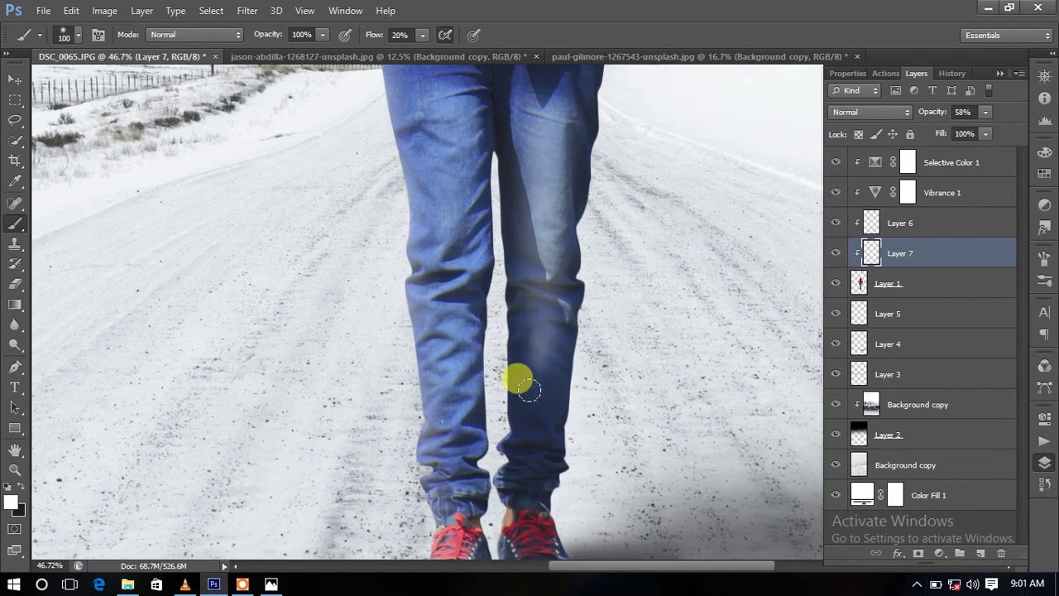
{"action": "key", "text": "bracketright"}
{"action": "key", "text": "bracketright"}
{"action": "key", "text": "bracketright"}
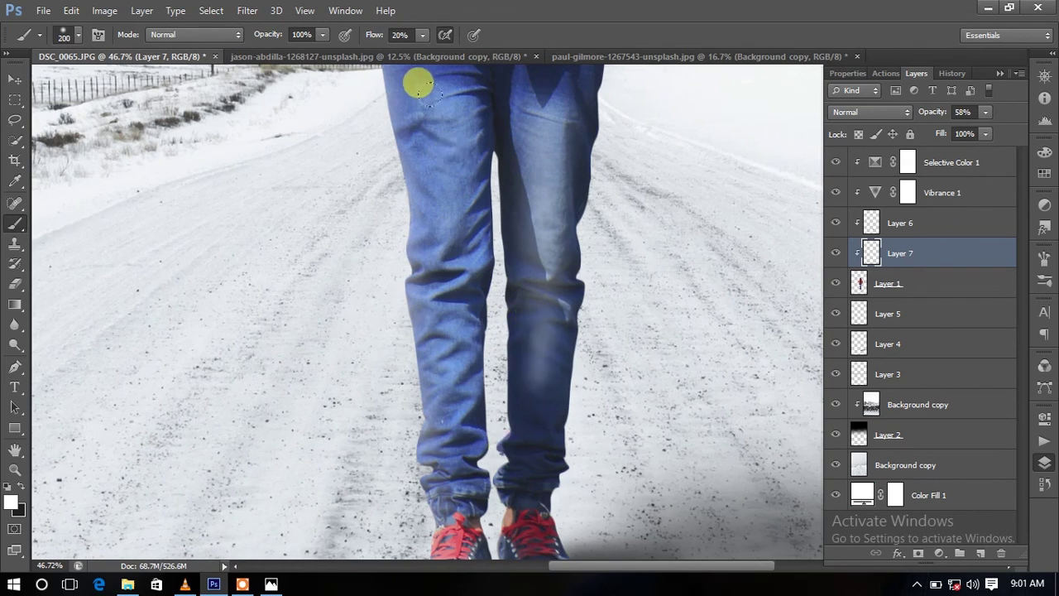
{"action": "left_click_drag", "start_coordinate": [431, 93], "coordinate": [452, 382]}
{"action": "key", "text": "bracketleft"}
{"action": "key", "text": "bracketleft"}
{"action": "key", "text": "bracketleft"}
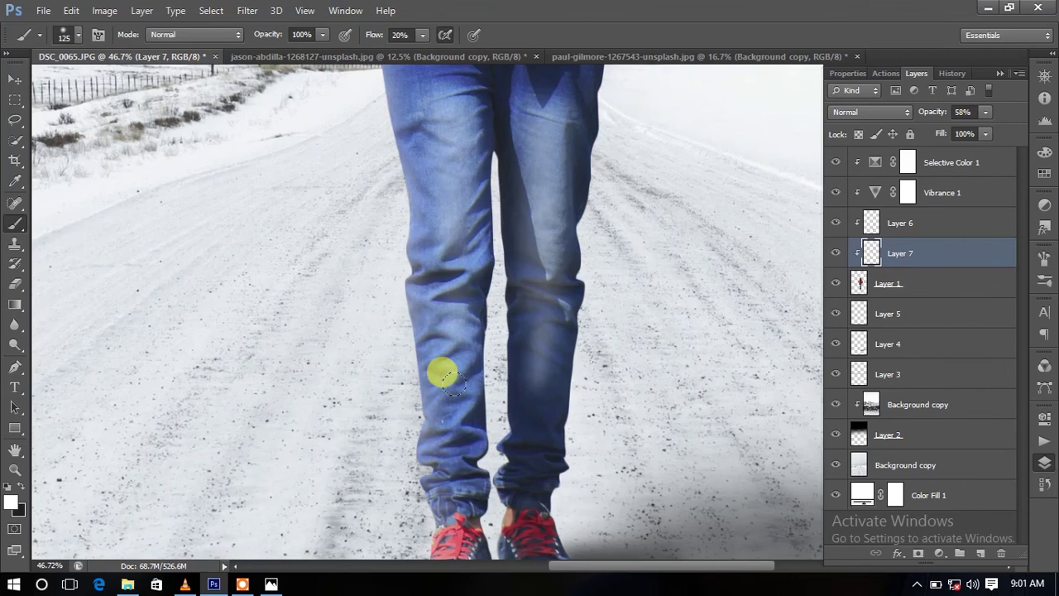
- Add a new clipped Layer 8 above Layer 7
{"action": "scroll", "coordinate": [455, 330], "scroll_direction": "up", "scroll_amount": 8}
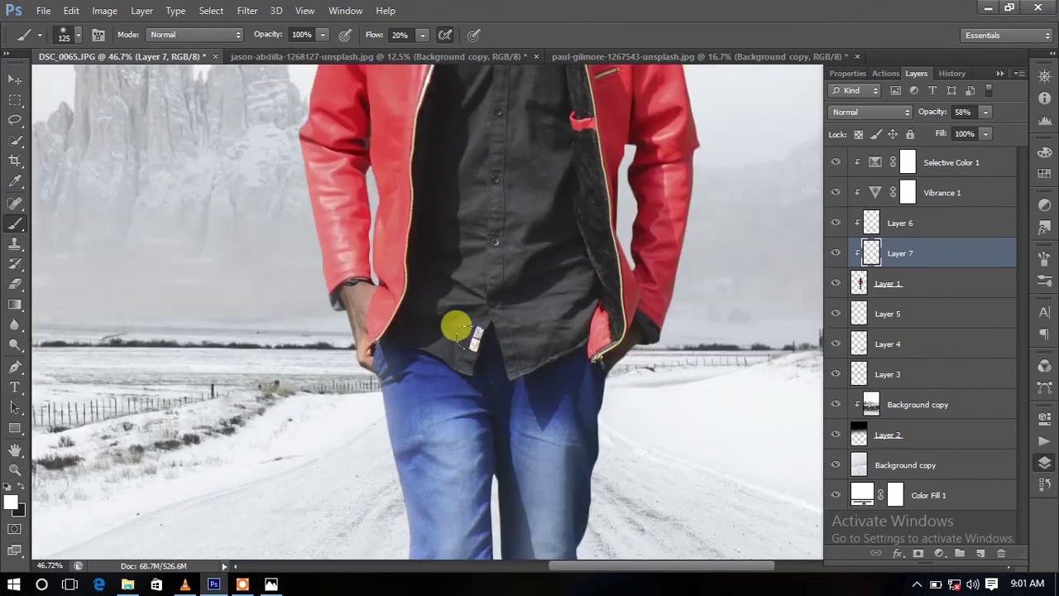
{"action": "scroll", "coordinate": [455, 326], "scroll_direction": "up", "scroll_amount": 2}
{"action": "scroll", "coordinate": [455, 327], "scroll_direction": "up", "scroll_amount": 1}
{"action": "scroll", "coordinate": [455, 327], "scroll_direction": "up", "scroll_amount": 2}
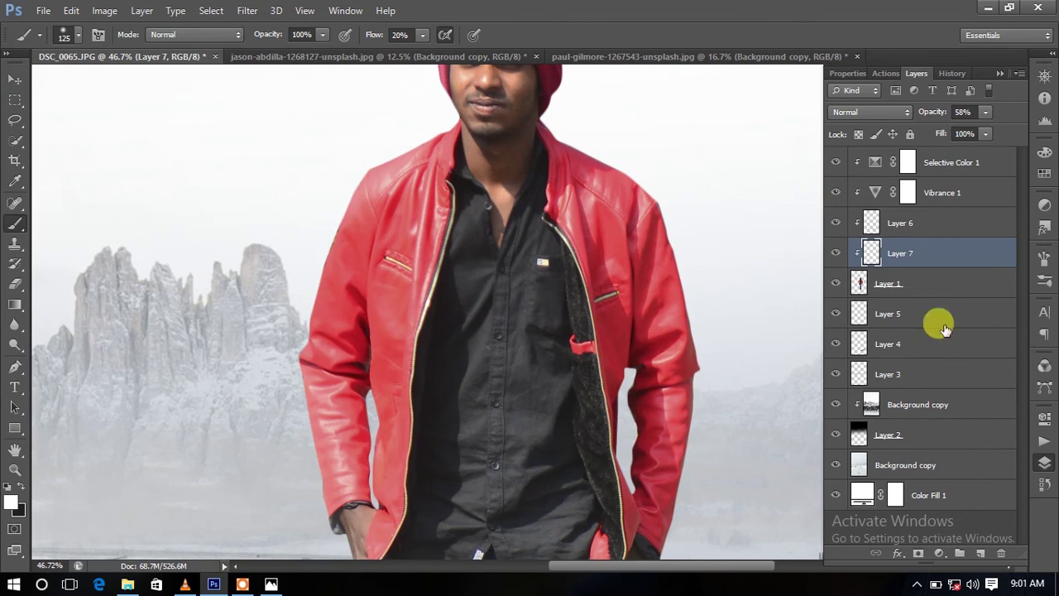
{"action": "left_click", "coordinate": [974, 553]}
{"action": "left_click", "coordinate": [11, 486]}
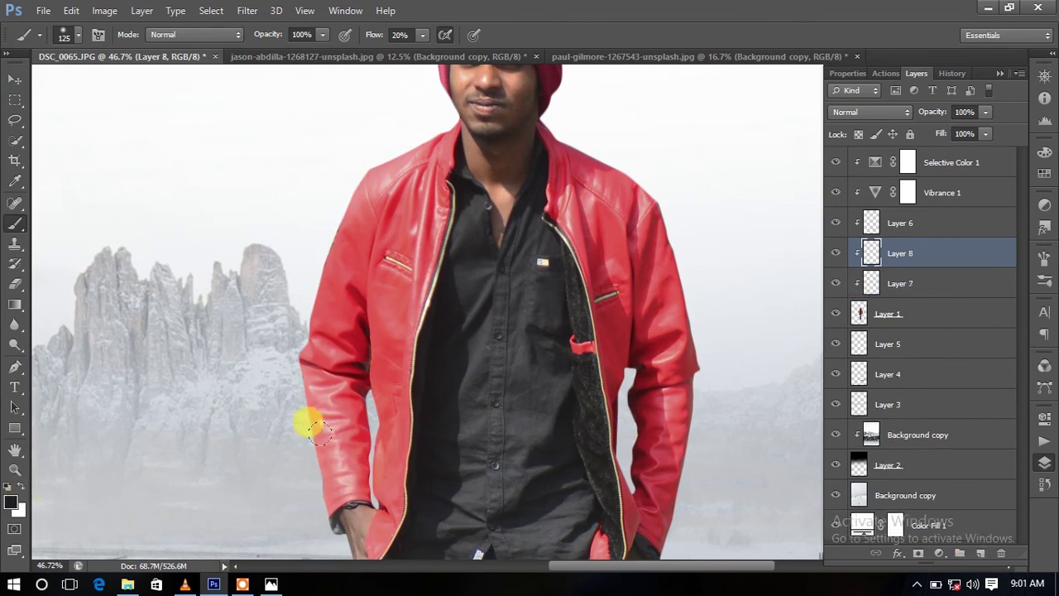
{"action": "scroll", "coordinate": [604, 382], "scroll_direction": "down", "scroll_amount": 2}
{"action": "scroll", "coordinate": [496, 289], "scroll_direction": "down", "scroll_amount": 2}
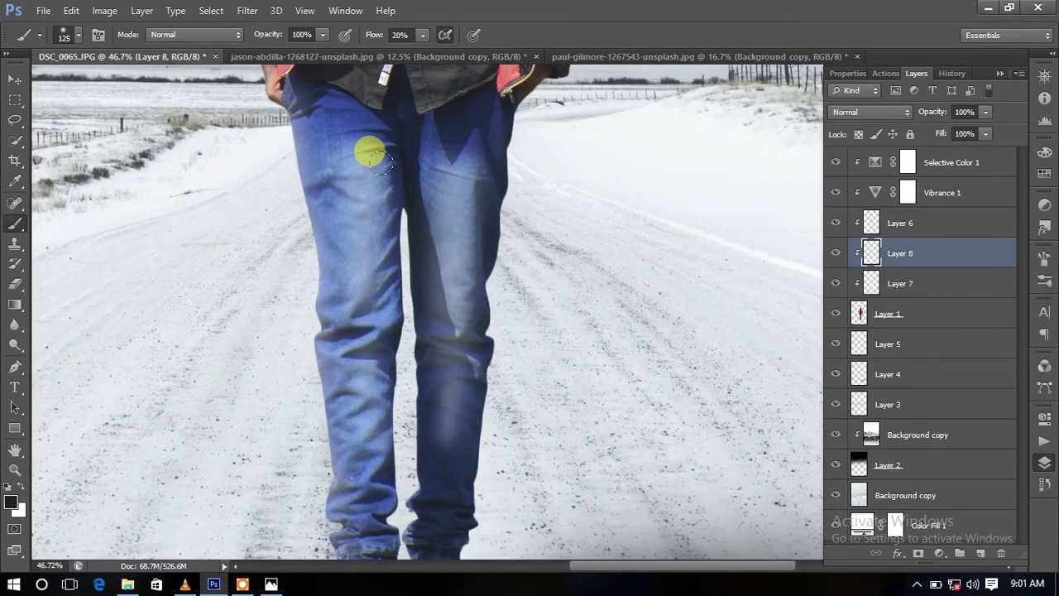
{"action": "mouse_move", "coordinate": [374, 180]}
{"action": "left_mouse_down"}
{"action": "mouse_move", "coordinate": [369, 416]}
{"action": "mouse_move", "coordinate": [379, 200]}
{"action": "mouse_move", "coordinate": [371, 325]}
{"action": "left_mouse_up"}
{"action": "scroll", "coordinate": [430, 215], "scroll_direction": "down", "scroll_amount": 3}
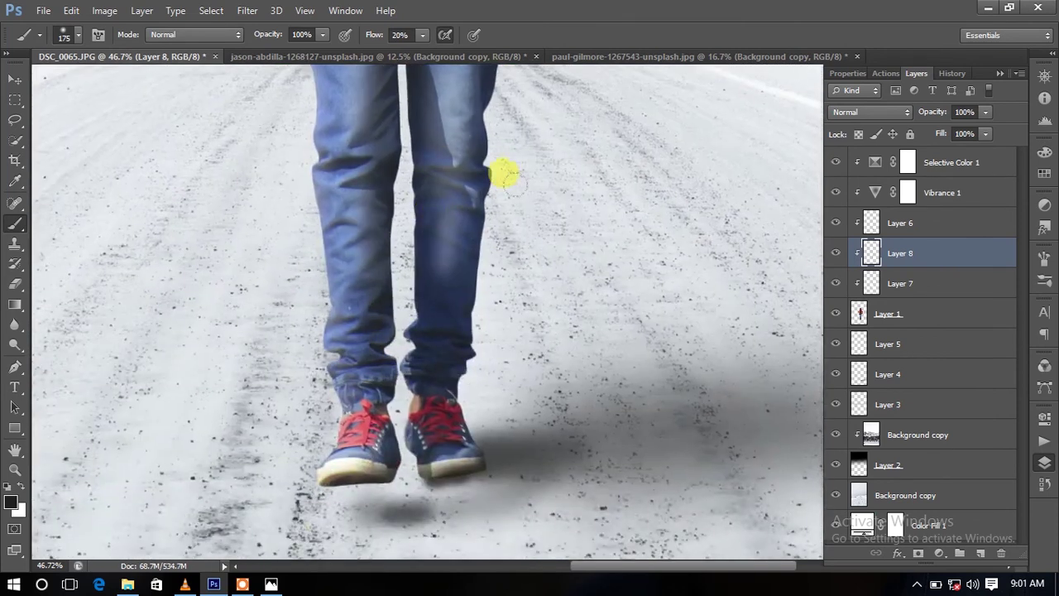
{"action": "scroll", "coordinate": [468, 129], "scroll_direction": "up", "scroll_amount": 3}
{"action": "left_click_drag", "start_coordinate": [430, 132], "coordinate": [405, 473]}
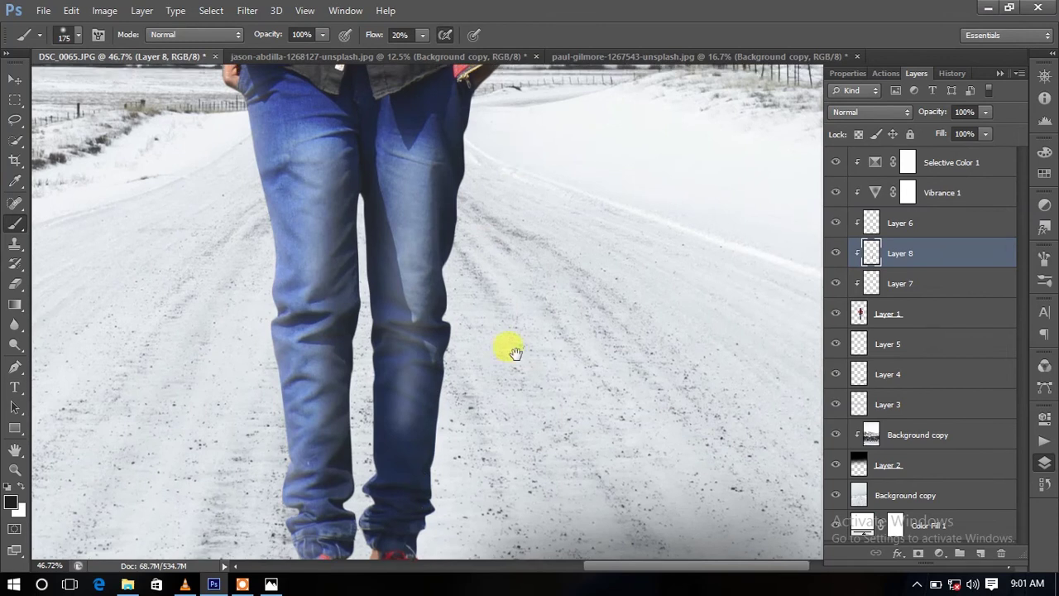
{"action": "scroll", "coordinate": [508, 349], "scroll_direction": "up", "scroll_amount": 3}
{"action": "scroll", "coordinate": [463, 133], "scroll_direction": "up", "scroll_amount": 1}
{"action": "mouse_move", "coordinate": [448, 146]}
{"action": "left_mouse_down"}
{"action": "mouse_move", "coordinate": [435, 410]}
{"action": "mouse_move", "coordinate": [531, 205]}
{"action": "mouse_move", "coordinate": [491, 300]}
{"action": "mouse_move", "coordinate": [284, 181]}
{"action": "mouse_move", "coordinate": [257, 349]}
{"action": "mouse_move", "coordinate": [350, 209]}
{"action": "mouse_move", "coordinate": [335, 168]}
{"action": "mouse_move", "coordinate": [313, 172]}
{"action": "mouse_move", "coordinate": [365, 174]}
{"action": "mouse_move", "coordinate": [355, 325]}
{"action": "mouse_move", "coordinate": [372, 431]}
{"action": "mouse_move", "coordinate": [402, 366]}
{"action": "mouse_move", "coordinate": [298, 356]}
{"action": "left_mouse_up"}
{"action": "scroll", "coordinate": [339, 397], "scroll_direction": "up", "scroll_amount": 5}
{"action": "mouse_move", "coordinate": [383, 439]}
{"action": "left_mouse_down"}
{"action": "mouse_move", "coordinate": [402, 124]}
{"action": "mouse_move", "coordinate": [406, 300]}
{"action": "mouse_move", "coordinate": [385, 90]}
{"action": "mouse_move", "coordinate": [385, 160]}
{"action": "mouse_move", "coordinate": [457, 276]}
{"action": "mouse_move", "coordinate": [668, 411]}
{"action": "left_mouse_up"}
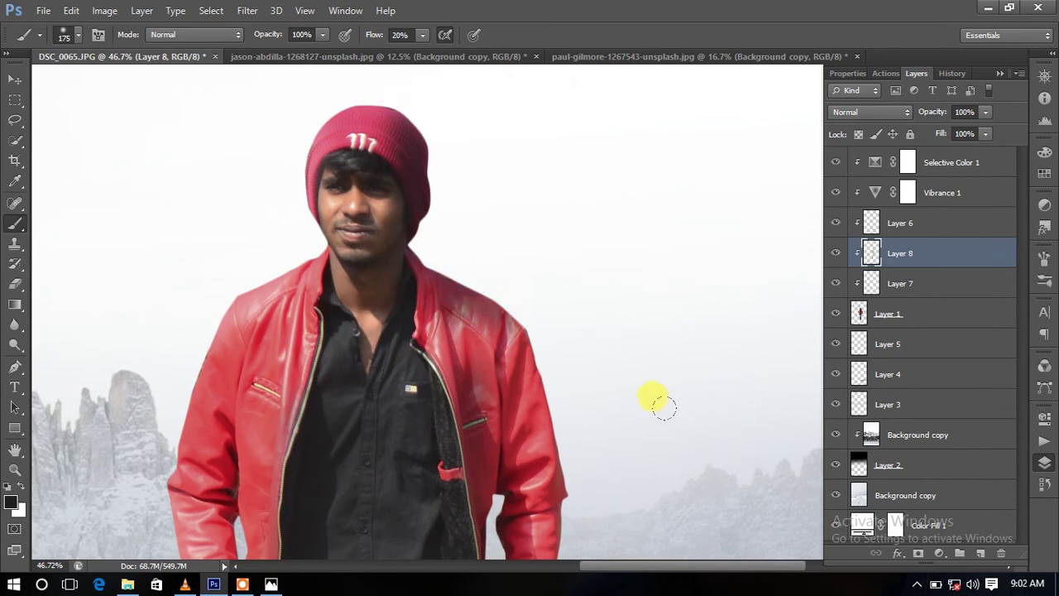
{"action": "key", "text": "ctrl+minus"}
{"action": "key", "text": "ctrl+minus"}
{"action": "key", "text": "ctrl+minus"}
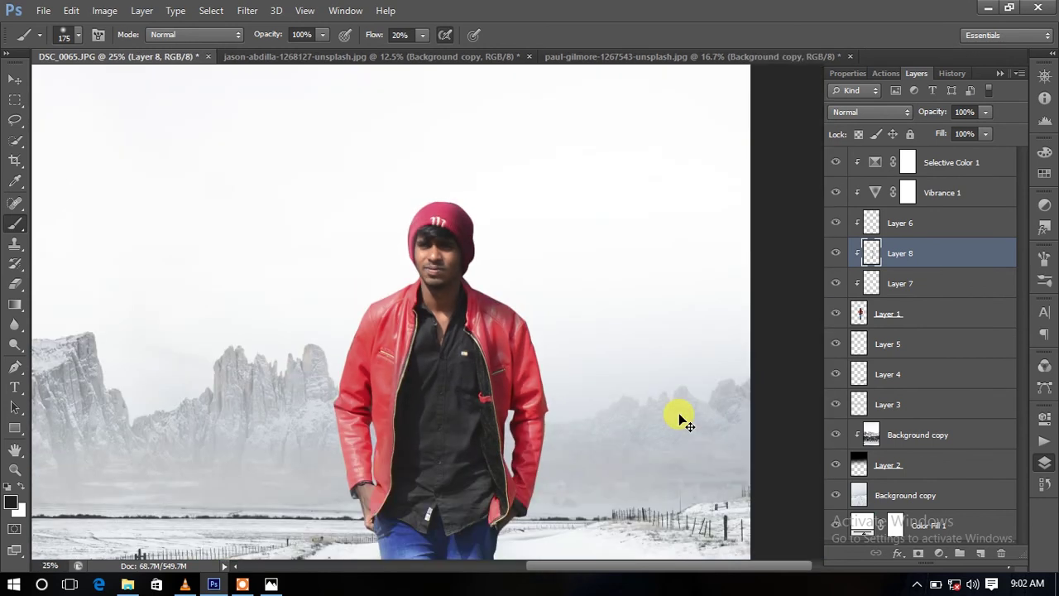
{"action": "key", "text": "ctrl+minus"}
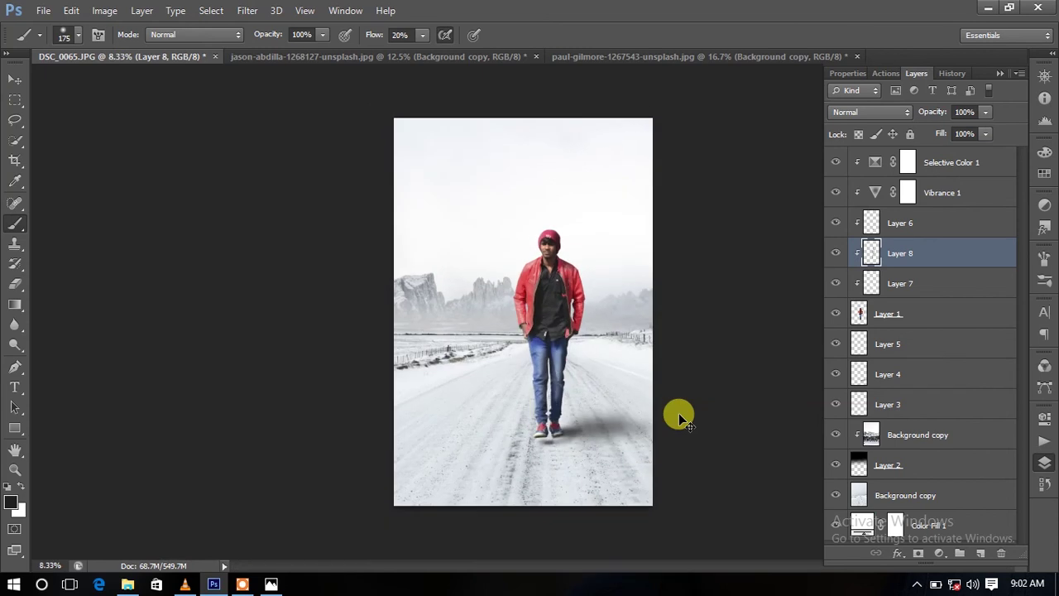
{"action": "key", "text": "ctrl+minus"}
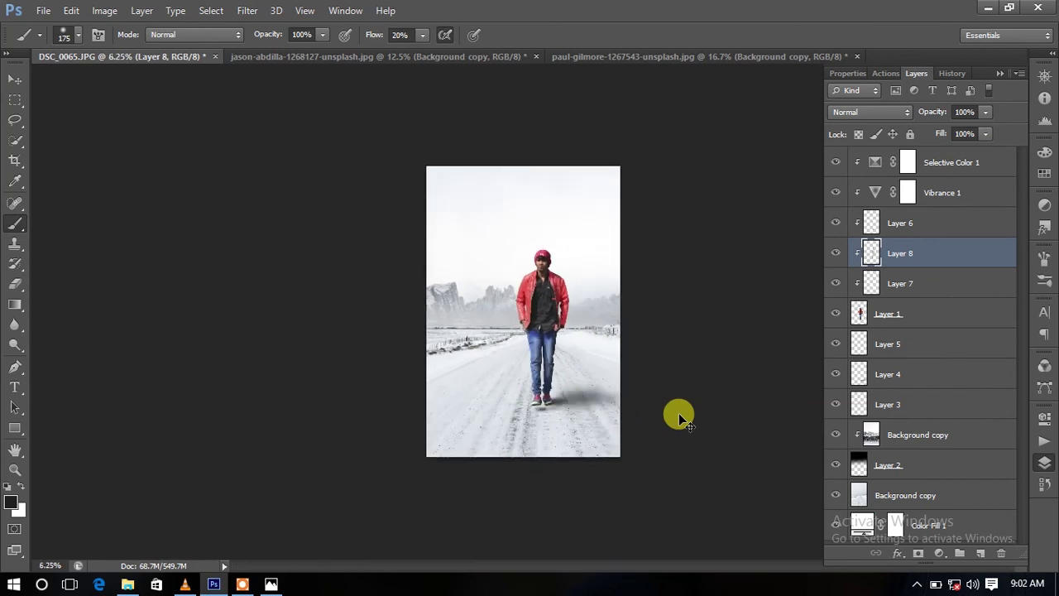
{"action": "key", "text": "ctrl+plus"}
{"action": "key", "text": "ctrl+plus"}
{"action": "key", "text": "ctrl+plus"}
{"action": "key", "text": "ctrl+plus"}
{"action": "key", "text": "ctrl+plus"}
{"action": "key", "text": "ctrl+plus"}
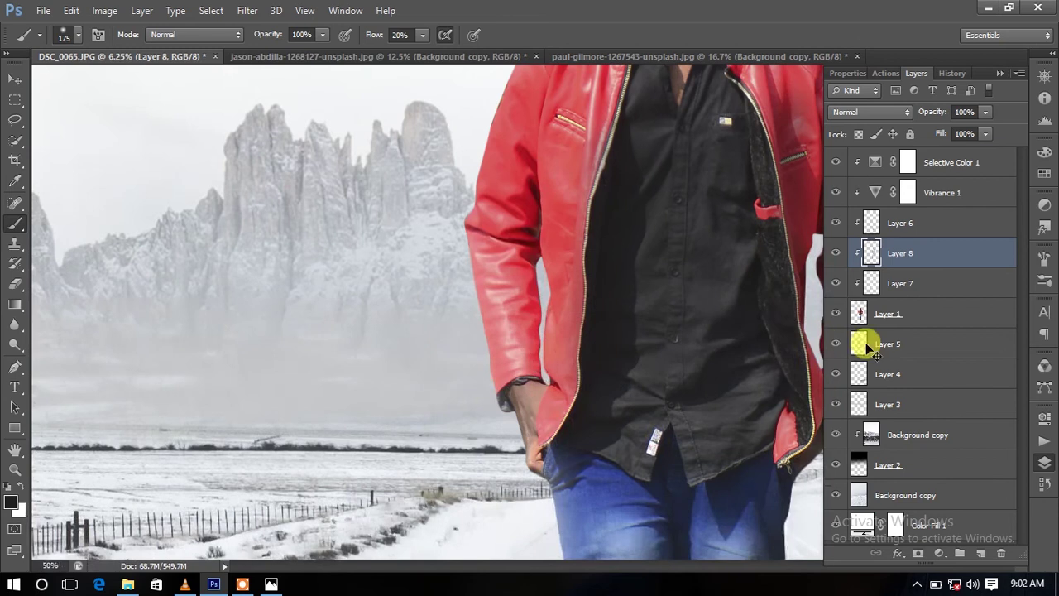
{"action": "left_click", "coordinate": [892, 339]}
- Add Layer 9 above Layer 5 and paint a soft dark shadow under the shoes with an 80 px brush
{"action": "scroll", "coordinate": [485, 113], "scroll_direction": "down", "scroll_amount": 5}
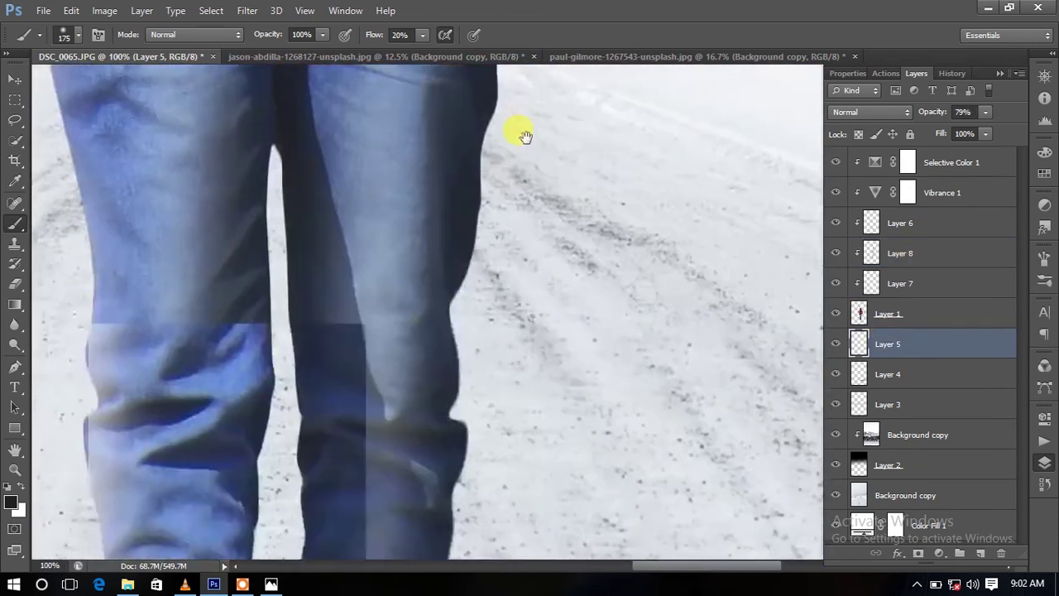
{"action": "scroll", "coordinate": [480, 273], "scroll_direction": "down", "scroll_amount": 5}
{"action": "mouse_move", "coordinate": [439, 413]}
{"action": "left_mouse_down"}
{"action": "mouse_move", "coordinate": [609, 260]}
{"action": "mouse_move", "coordinate": [580, 309]}
{"action": "left_mouse_up"}
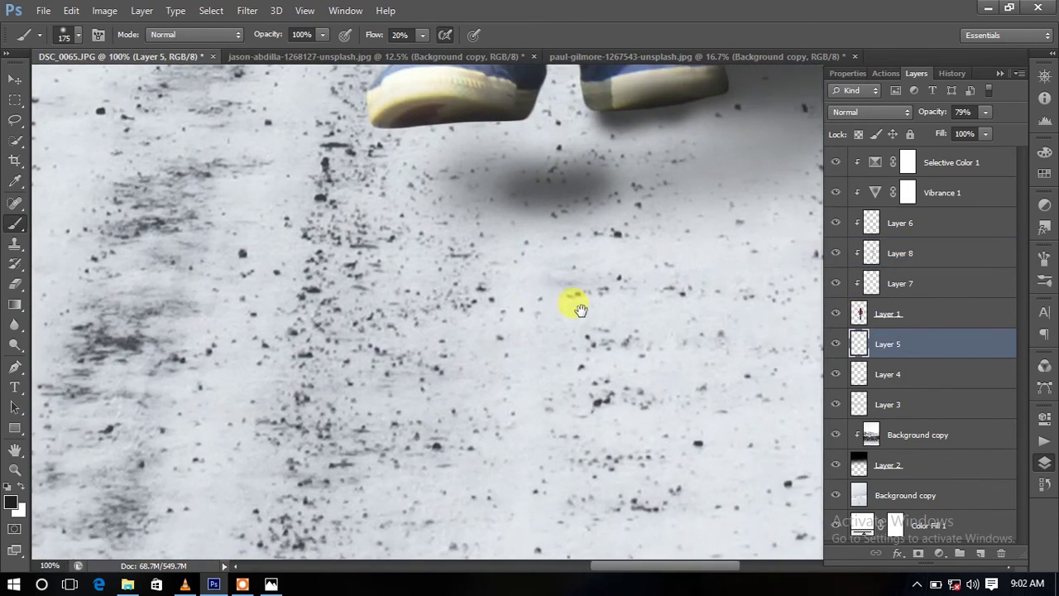
{"action": "left_click", "coordinate": [981, 553]}
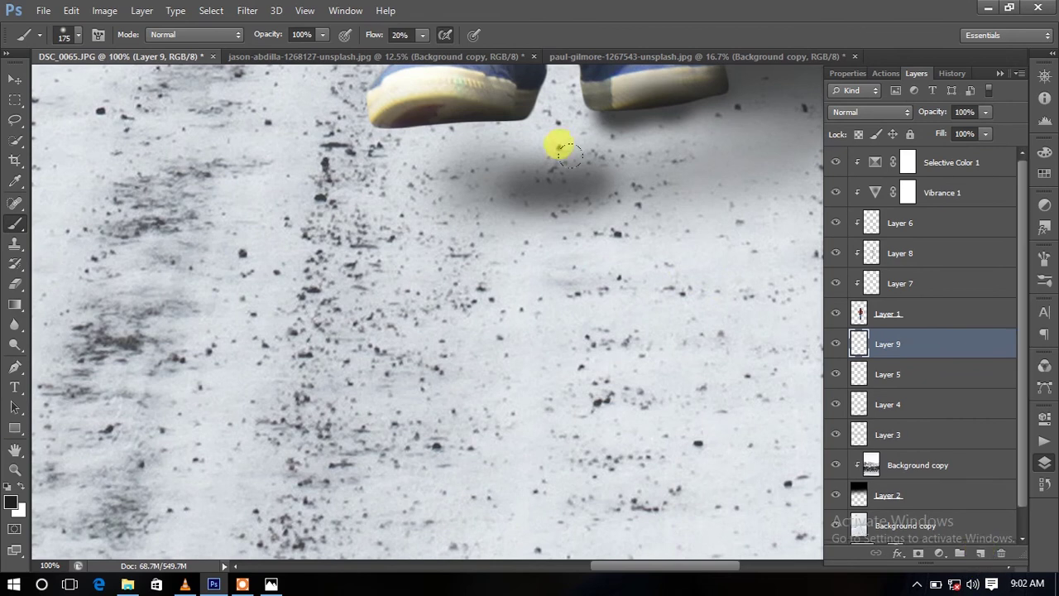
{"action": "key", "text": "bracketleft"}
{"action": "key", "text": "bracketleft"}
{"action": "key", "text": "bracketleft"}
{"action": "mouse_move", "coordinate": [526, 149]}
{"action": "left_mouse_down"}
{"action": "mouse_move", "coordinate": [432, 155]}
{"action": "mouse_move", "coordinate": [735, 179]}
{"action": "mouse_move", "coordinate": [675, 177]}
{"action": "left_mouse_up"}
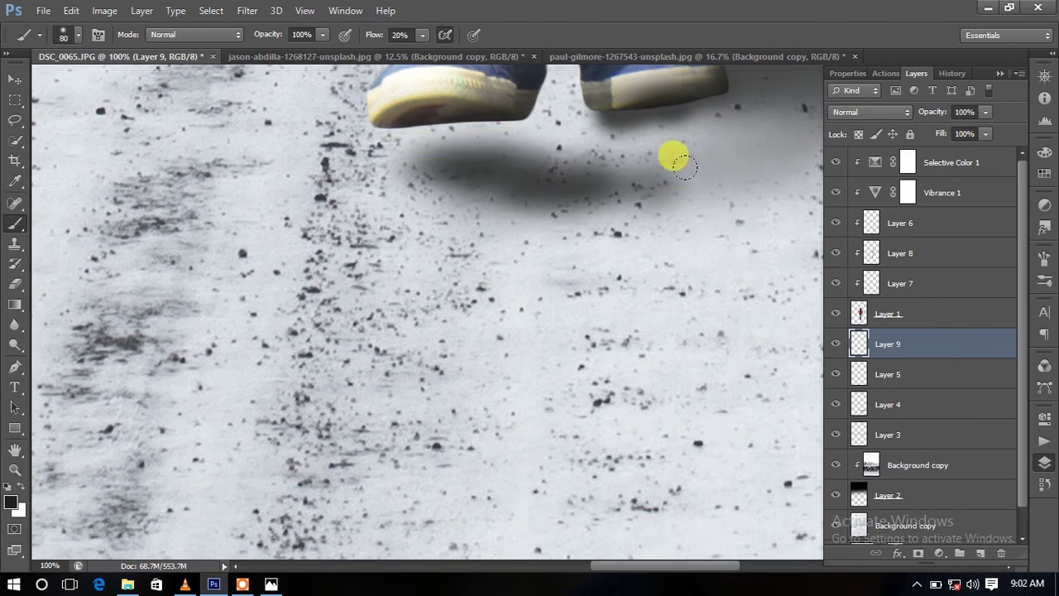
- Set the shadow layer's opacity to 69%
{"action": "key", "text": "ctrl+minus"}
{"action": "key", "text": "ctrl+minus"}
{"action": "key", "text": "ctrl+minus"}
{"action": "key", "text": "ctrl+minus"}
{"action": "key", "text": "ctrl+minus"}
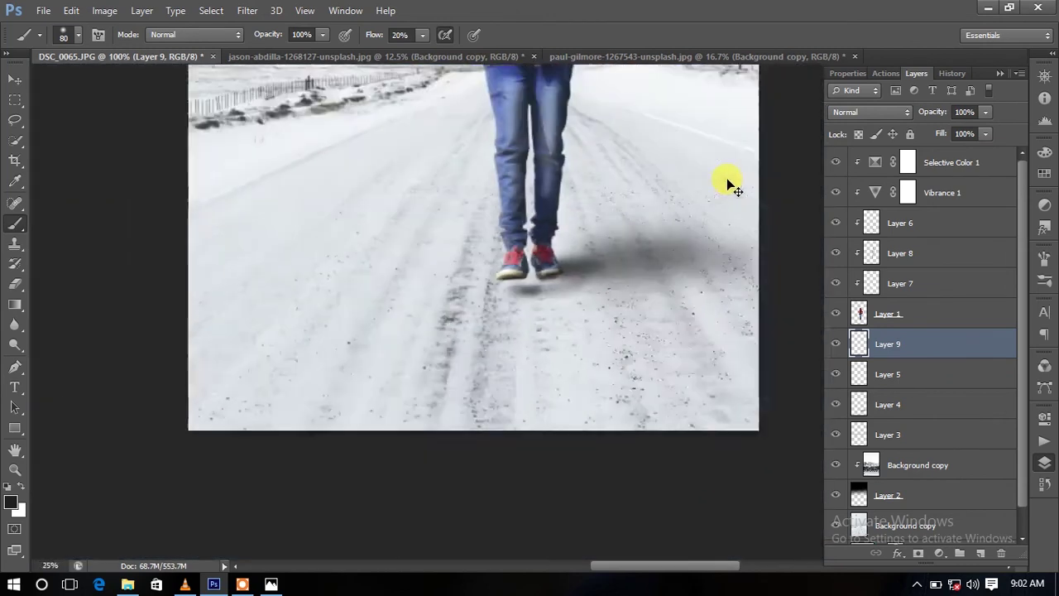
{"action": "key", "text": "ctrl+minus"}
{"action": "key", "text": "ctrl+minus"}
{"action": "key", "text": "ctrl+minus"}
{"action": "key", "text": "ctrl+plus"}
{"action": "key", "text": "ctrl+plus"}
{"action": "key", "text": "ctrl+plus"}
{"action": "key", "text": "ctrl+plus"}
{"action": "key", "text": "ctrl+minus"}
{"action": "key", "text": "ctrl+minus"}
{"action": "left_click_drag", "start_coordinate": [987, 111], "coordinate": [963, 132]}
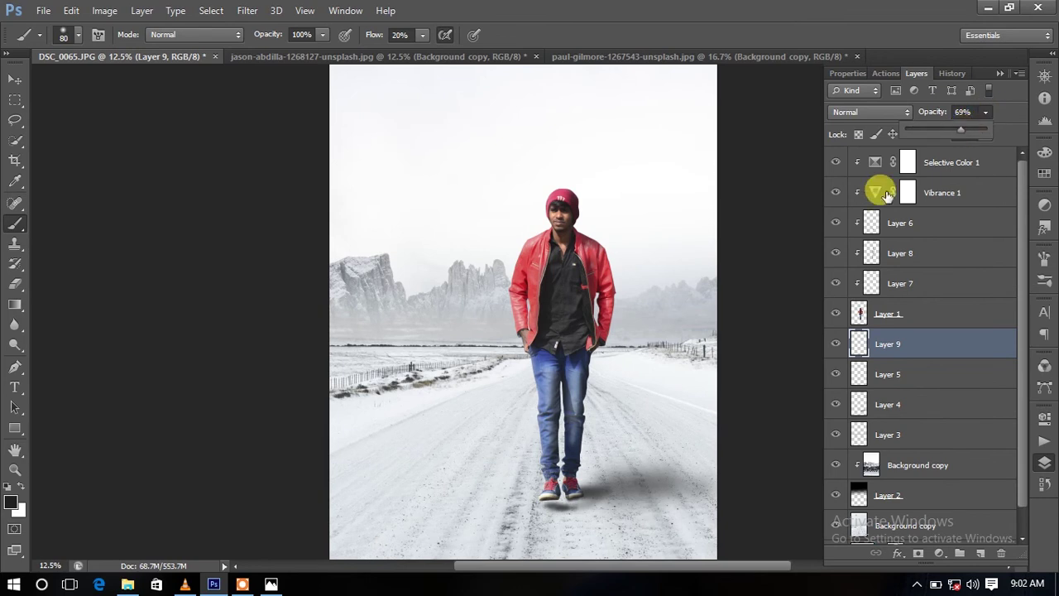
- Select the Selective Color 1 layer mask with white as foreground colour
{"action": "left_click_drag", "start_coordinate": [654, 392], "coordinate": [643, 337]}
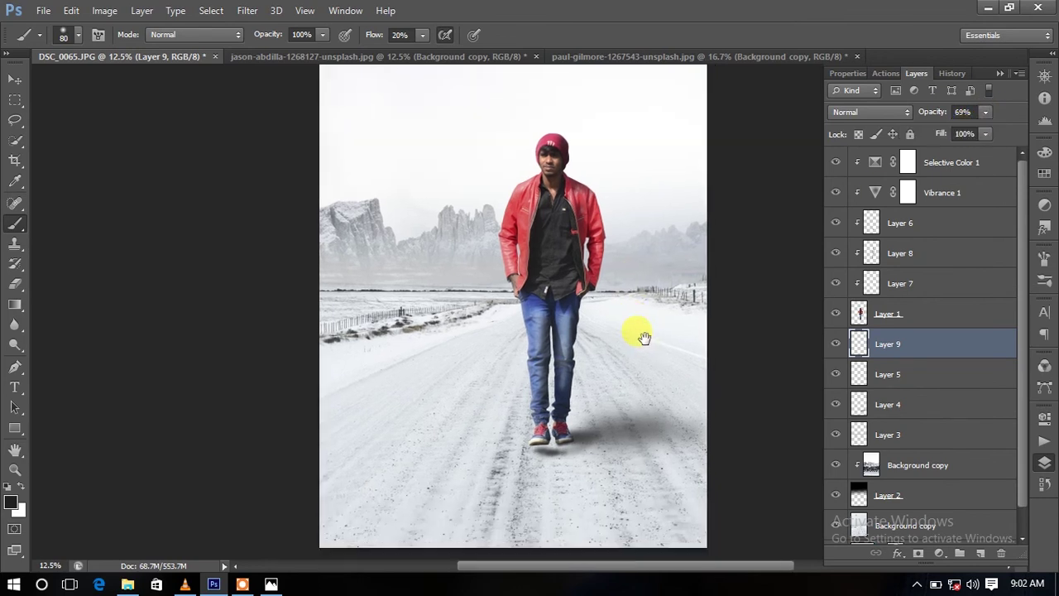
{"action": "left_click", "coordinate": [951, 169]}
{"action": "key", "text": "x"}
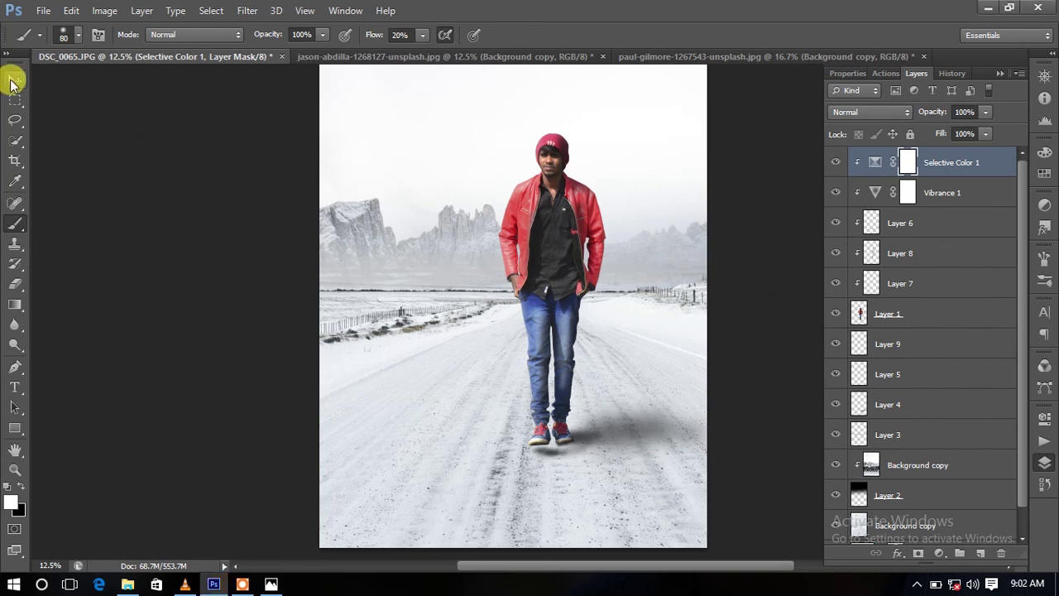
- Load the smoke brush set in place of the current brushes
{"action": "left_click", "coordinate": [14, 80]}
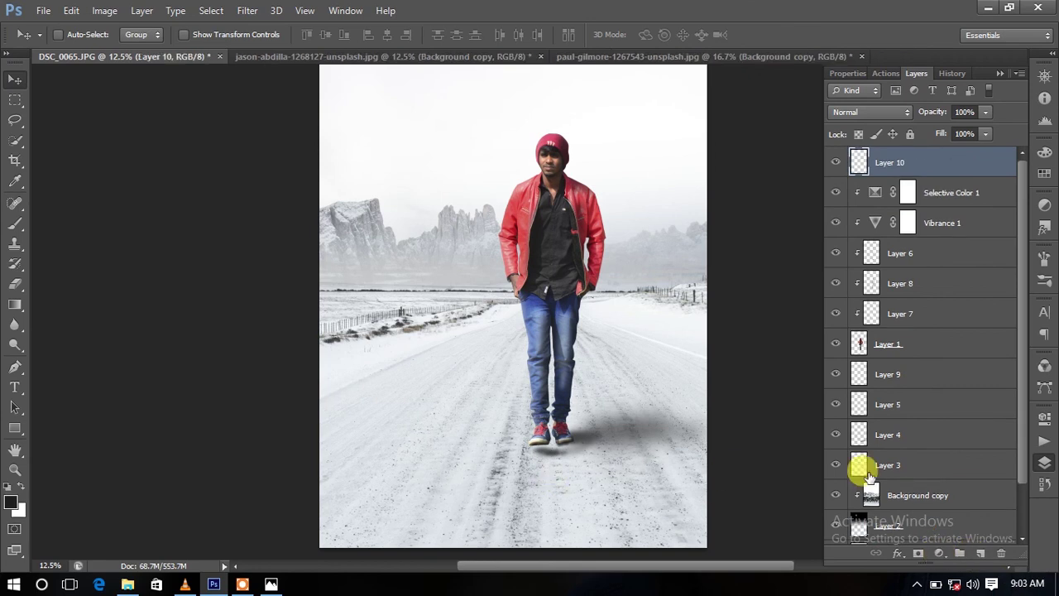
{"action": "right_click", "coordinate": [405, 313]}
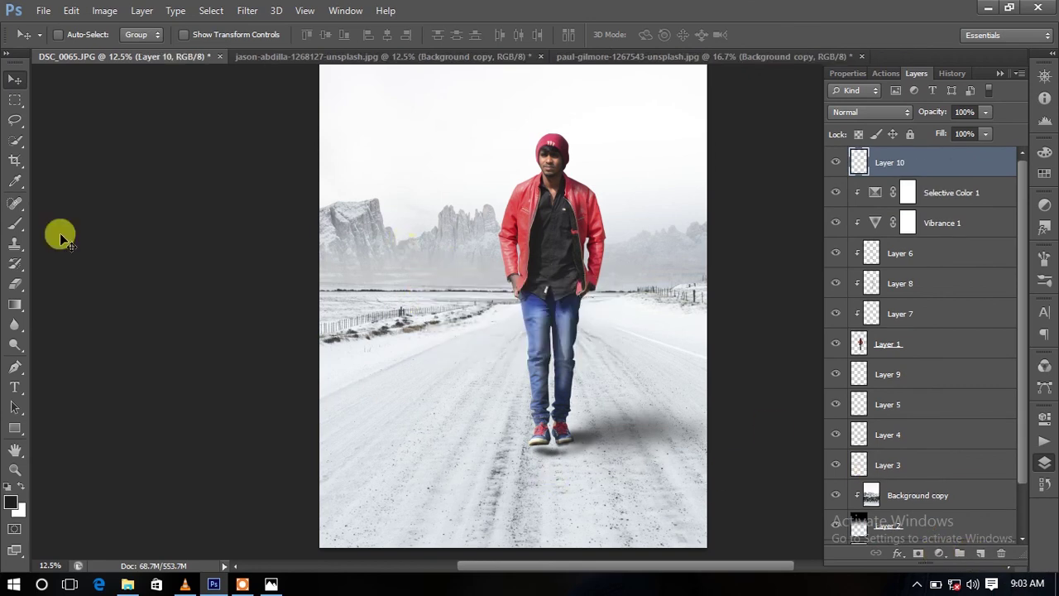
{"action": "left_click", "coordinate": [15, 223]}
{"action": "right_click", "coordinate": [366, 259]}
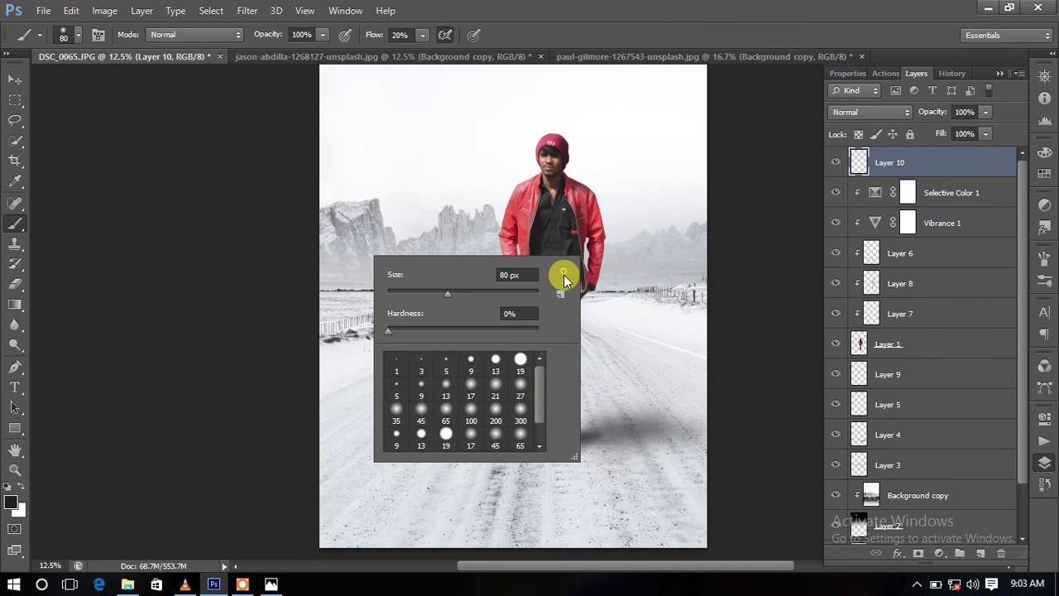
{"action": "left_click", "coordinate": [563, 273]}
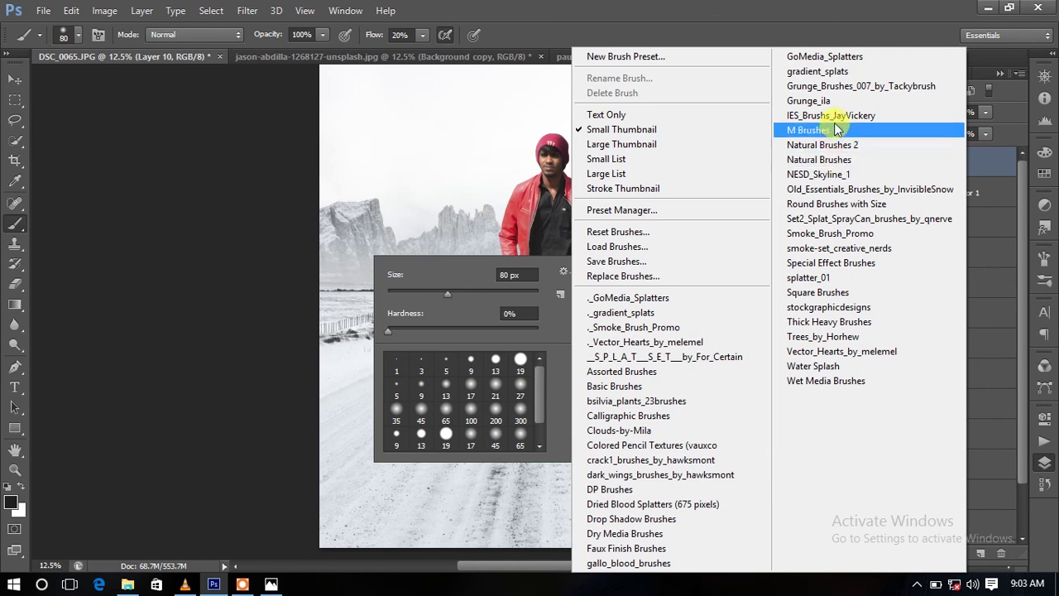
{"action": "left_click", "coordinate": [837, 249]}
{"action": "left_click", "coordinate": [470, 233]}
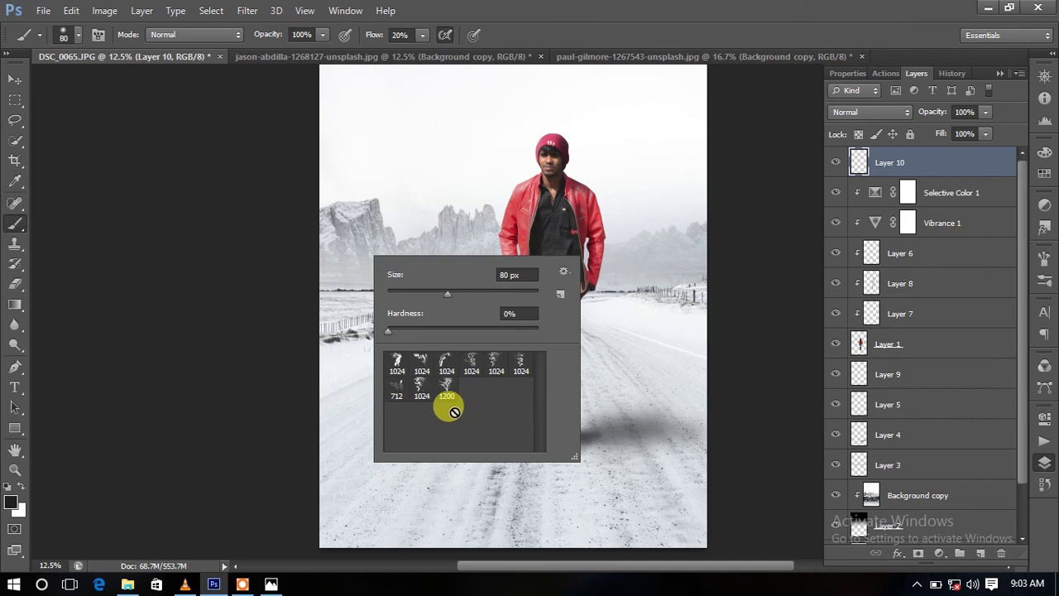
- Trial-stamp 1024 px and 1200 px smoke brushes on the road near the man, then undo them
{"action": "double_click", "coordinate": [428, 365]}
{"action": "left_click", "coordinate": [438, 411]}
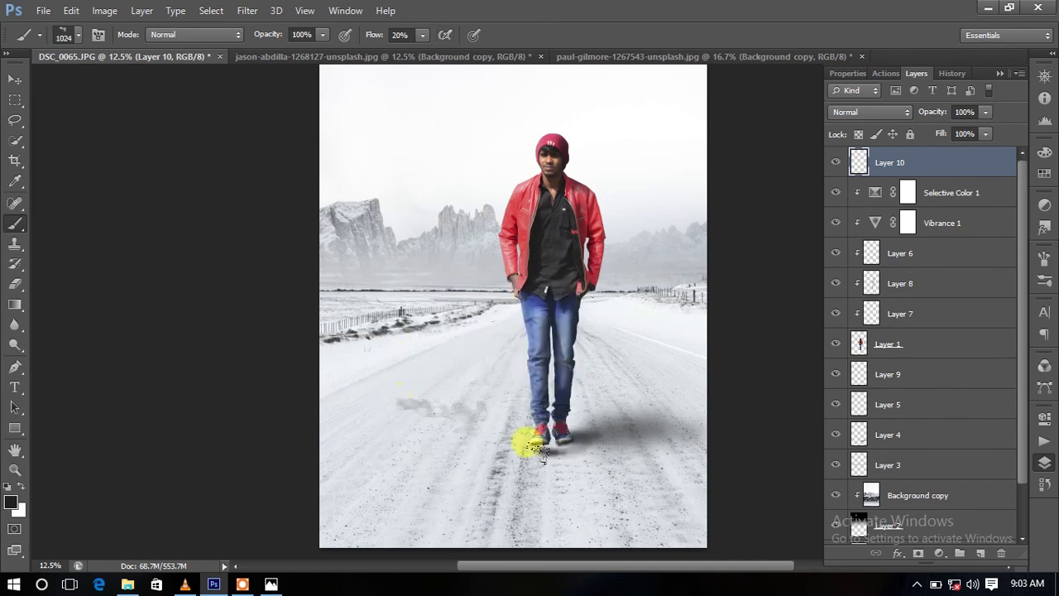
{"action": "key", "text": "ctrl+z"}
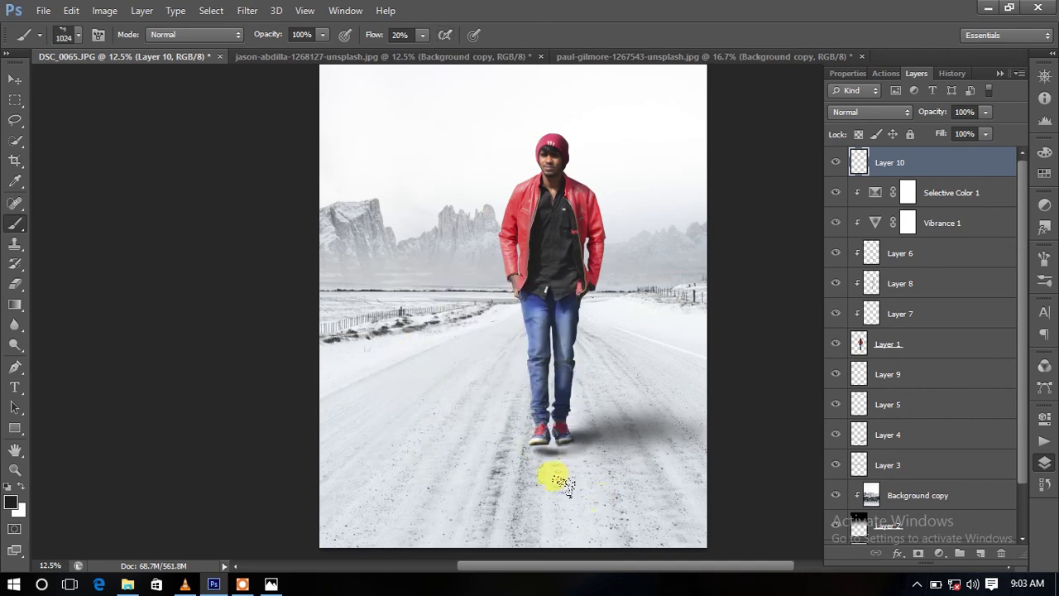
{"action": "right_click", "coordinate": [382, 212]}
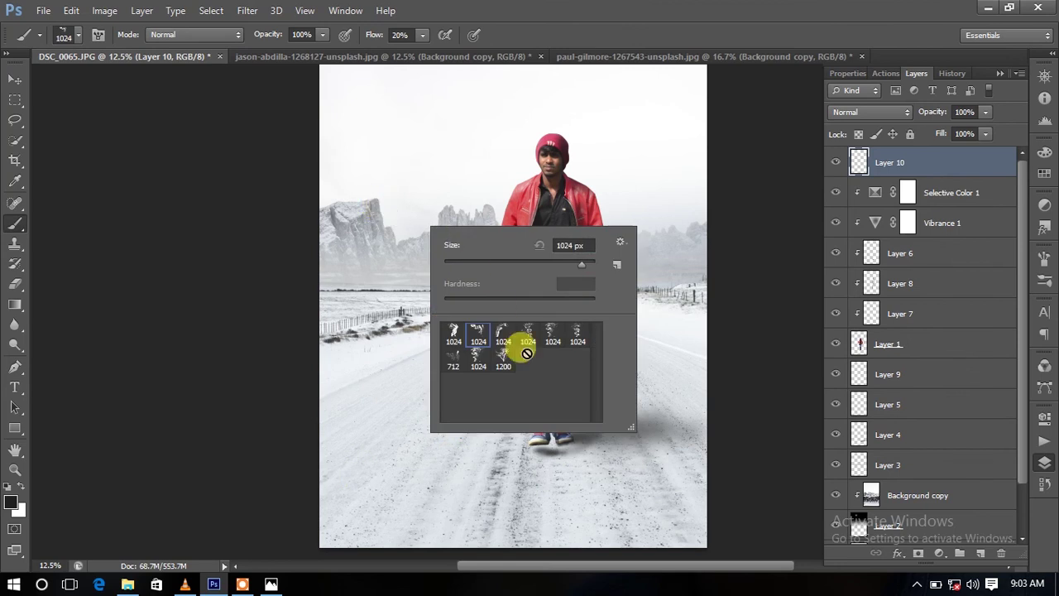
{"action": "double_click", "coordinate": [576, 337]}
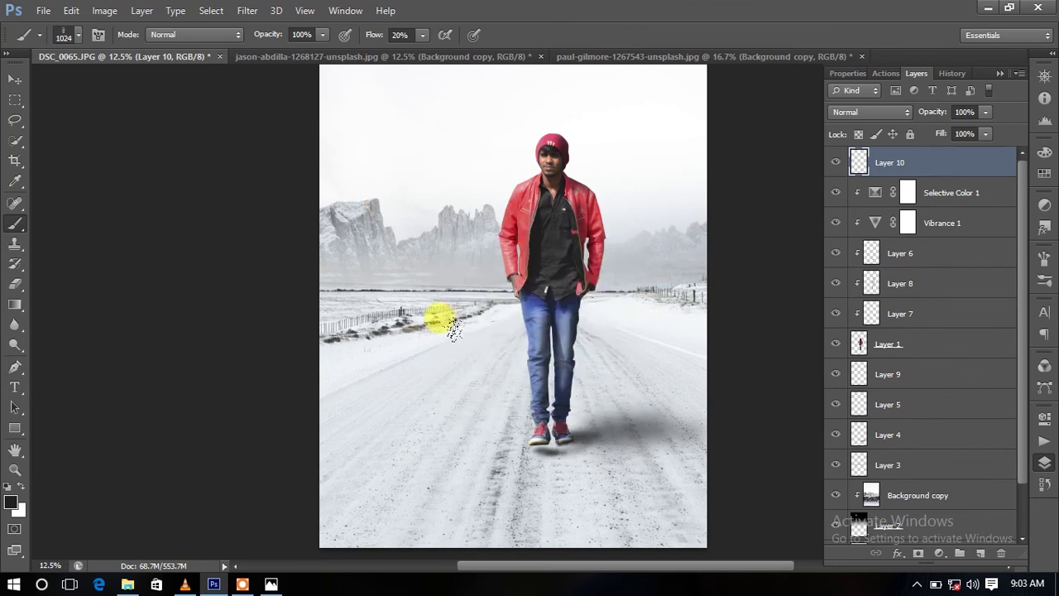
{"action": "right_click", "coordinate": [407, 308]}
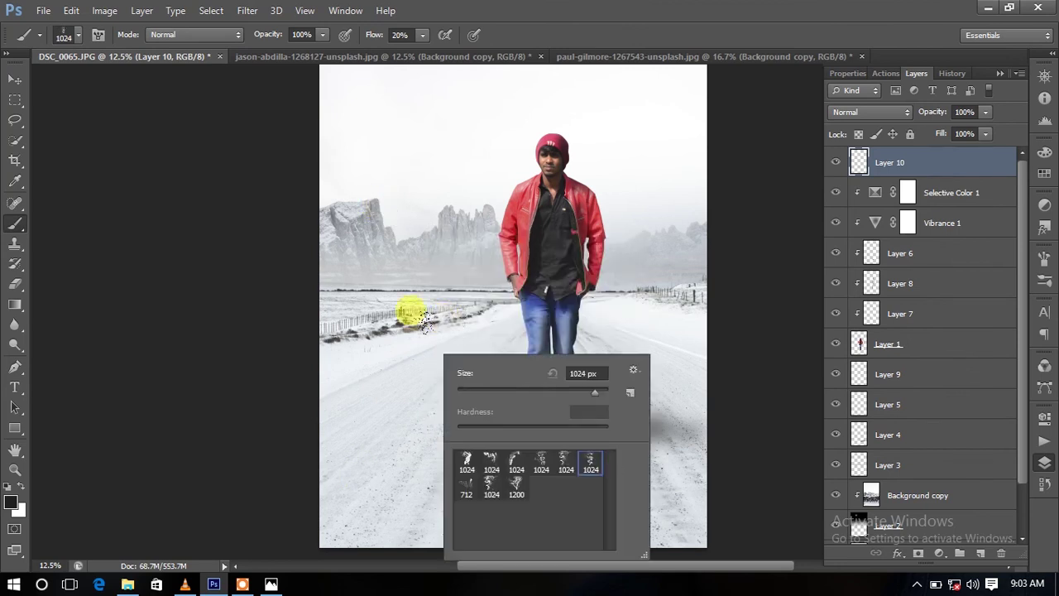
{"action": "double_click", "coordinate": [488, 488]}
{"action": "left_click", "coordinate": [408, 393]}
{"action": "right_click", "coordinate": [455, 353]}
{"action": "double_click", "coordinate": [526, 463]}
{"action": "left_click", "coordinate": [386, 347]}
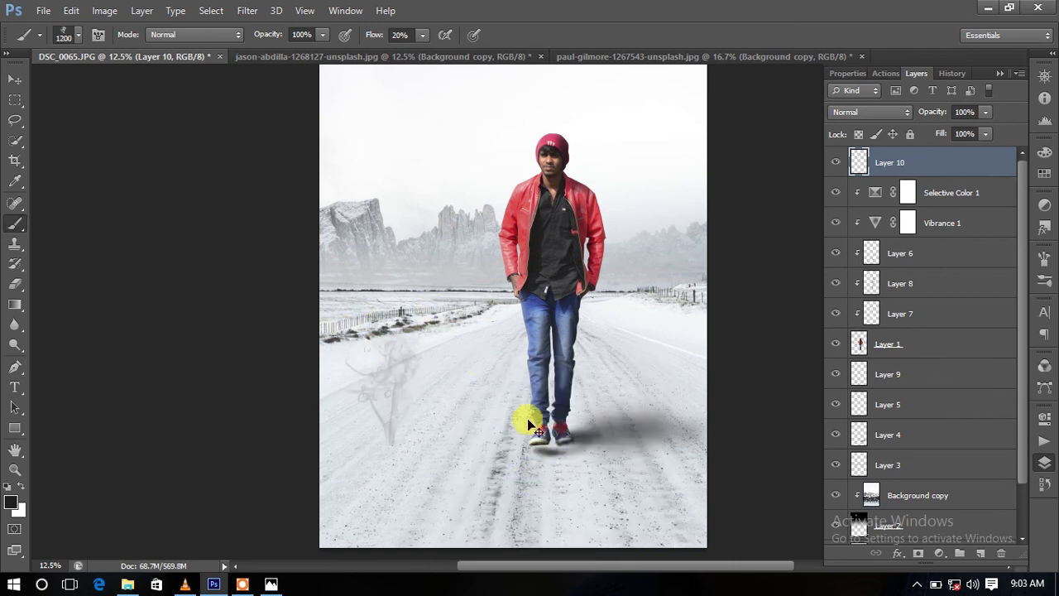
{"action": "key", "text": "ctrl+z"}
- Reload Round Brushes with Size and paint a faint soft dark stroke near the feet
{"action": "right_click", "coordinate": [453, 254]}
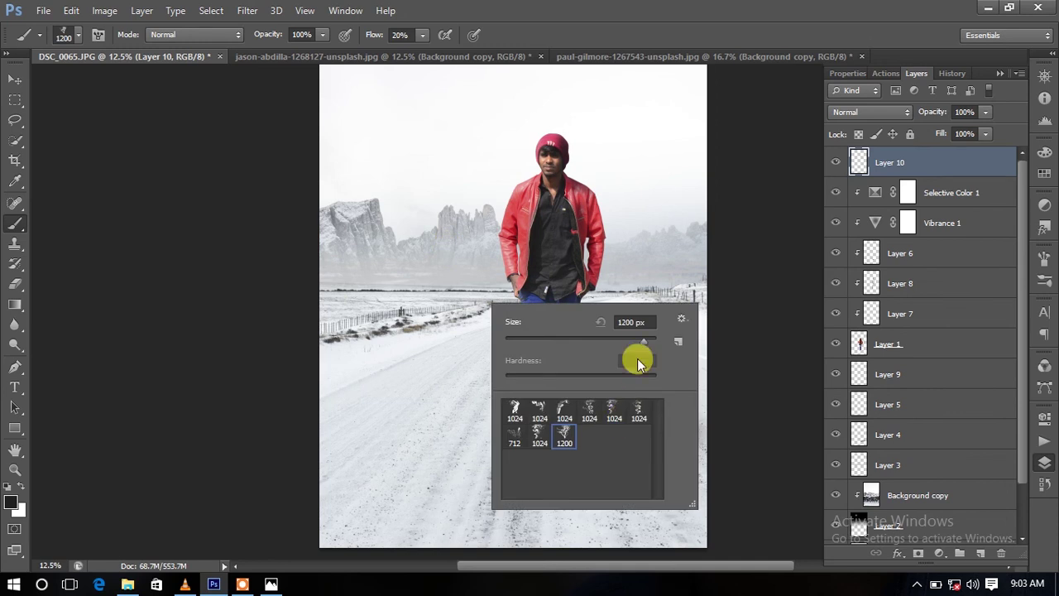
{"action": "left_click", "coordinate": [681, 322]}
{"action": "left_click", "coordinate": [547, 203]}
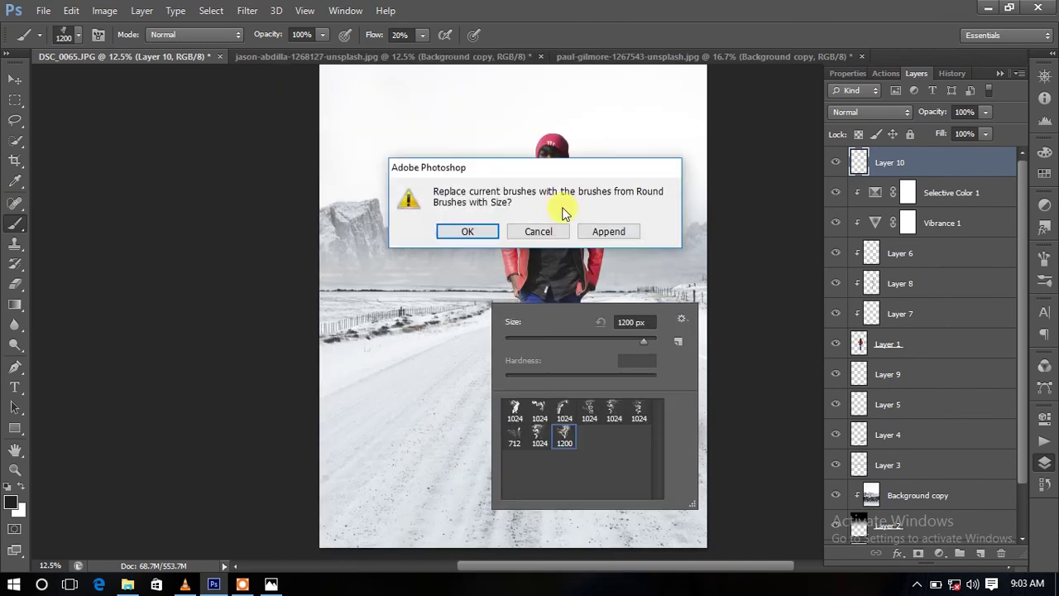
{"action": "left_click", "coordinate": [467, 231]}
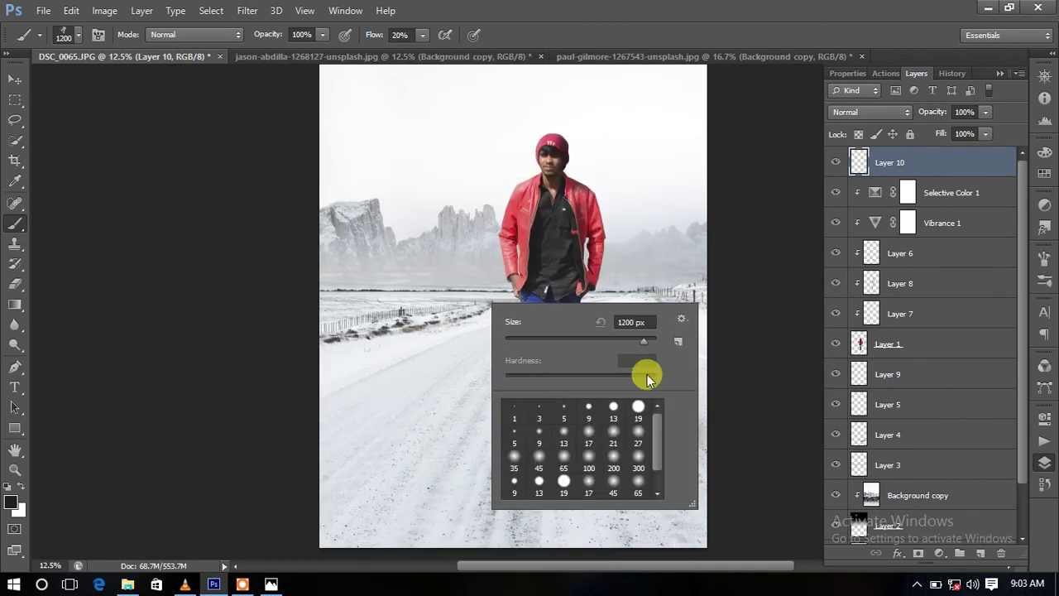
{"action": "double_click", "coordinate": [638, 472]}
{"action": "mouse_move", "coordinate": [660, 451]}
{"action": "left_mouse_down"}
{"action": "mouse_move", "coordinate": [556, 427]}
{"action": "mouse_move", "coordinate": [525, 396]}
{"action": "left_mouse_up"}
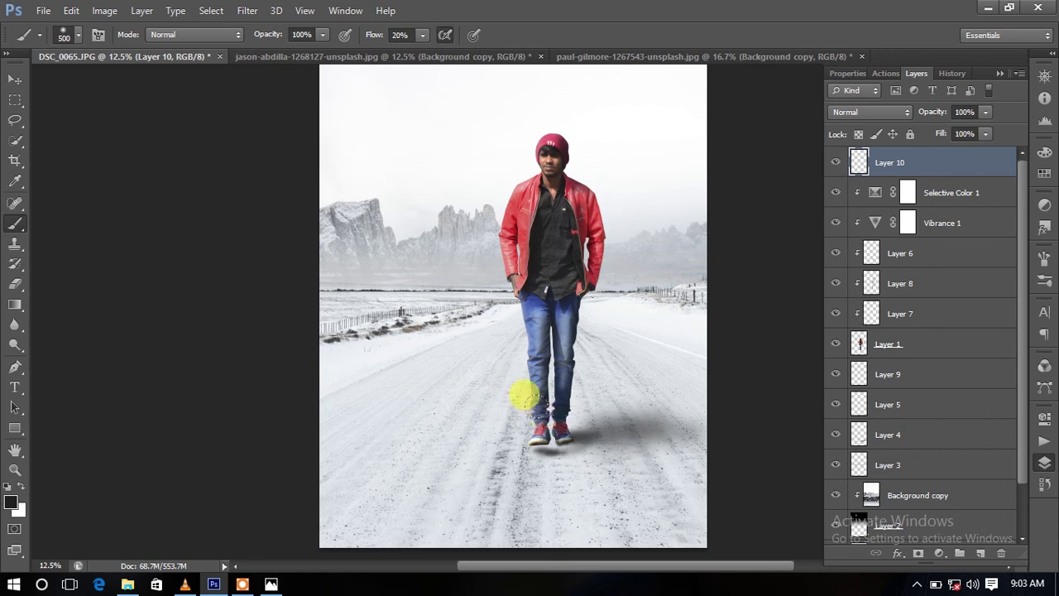
{"action": "key", "text": "ctrl+minus"}
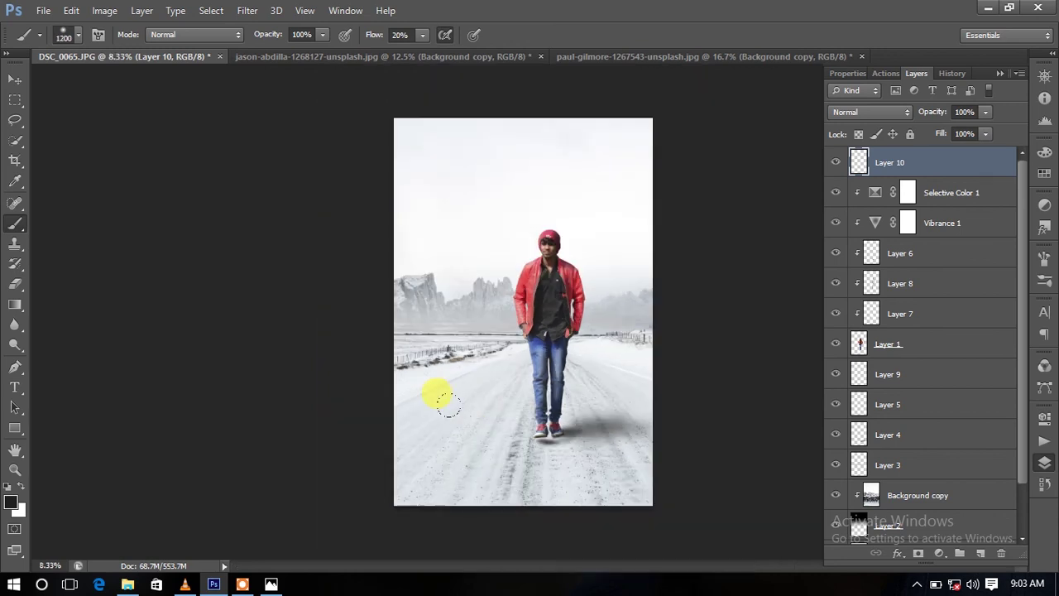
{"action": "left_click", "coordinate": [10, 502]}
{"action": "left_click_drag", "start_coordinate": [419, 236], "coordinate": [292, 220]}
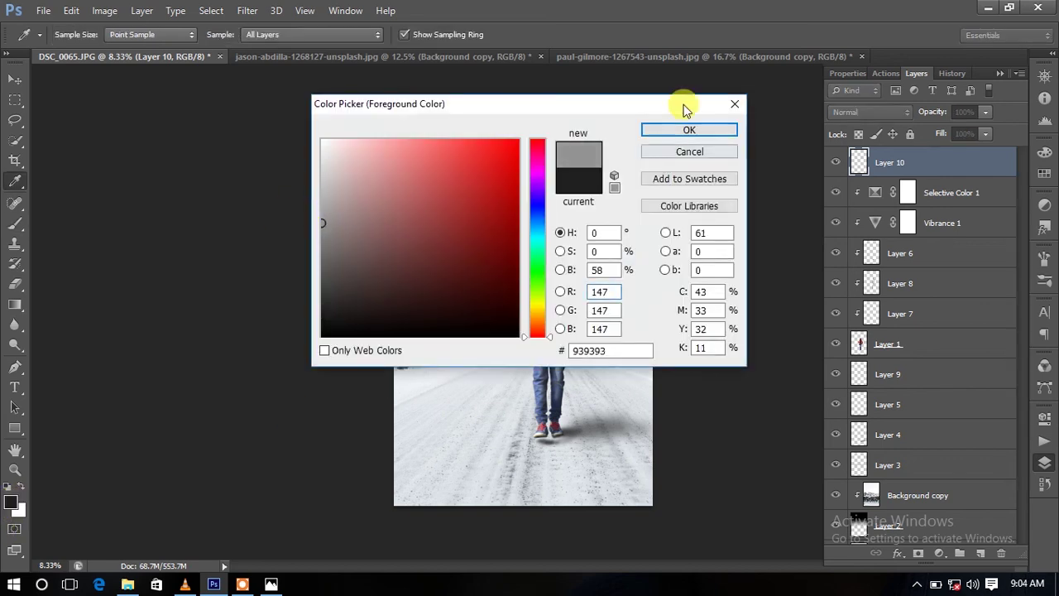
{"action": "left_click_drag", "start_coordinate": [681, 107], "coordinate": [902, 107]}
{"action": "left_click", "coordinate": [505, 317]}
{"action": "left_click_drag", "start_coordinate": [542, 208], "coordinate": [538, 214]}
{"action": "left_click_drag", "start_coordinate": [552, 176], "coordinate": [553, 196]}
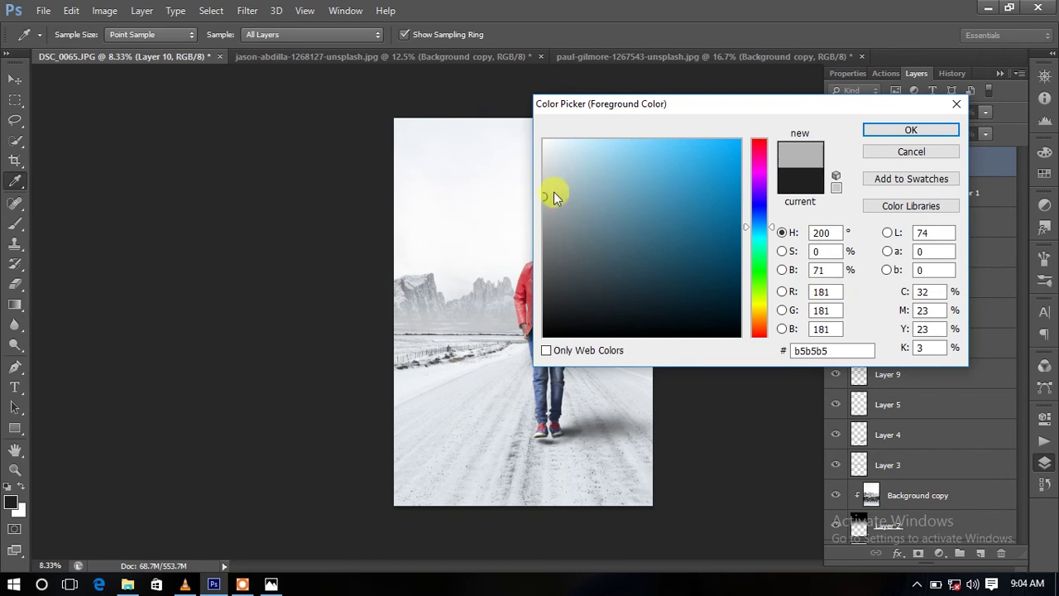
{"action": "left_click", "coordinate": [910, 130]}
{"action": "key", "text": "b"}
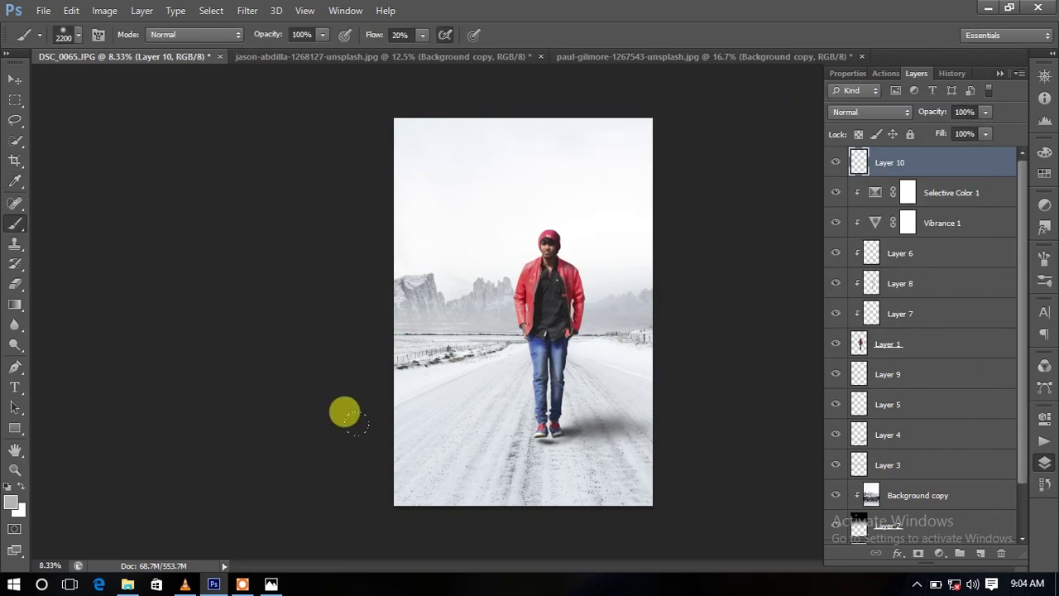
{"action": "left_click_drag", "start_coordinate": [424, 42], "coordinate": [509, 51]}
{"action": "mouse_move", "coordinate": [347, 405]}
{"action": "left_mouse_down"}
{"action": "mouse_move", "coordinate": [476, 461]}
{"action": "mouse_move", "coordinate": [485, 480]}
{"action": "mouse_move", "coordinate": [549, 485]}
{"action": "mouse_move", "coordinate": [437, 397]}
{"action": "mouse_move", "coordinate": [496, 426]}
{"action": "mouse_move", "coordinate": [604, 321]}
{"action": "mouse_move", "coordinate": [716, 430]}
{"action": "left_mouse_up"}
{"action": "left_click", "coordinate": [894, 117]}
{"action": "left_click", "coordinate": [867, 330]}
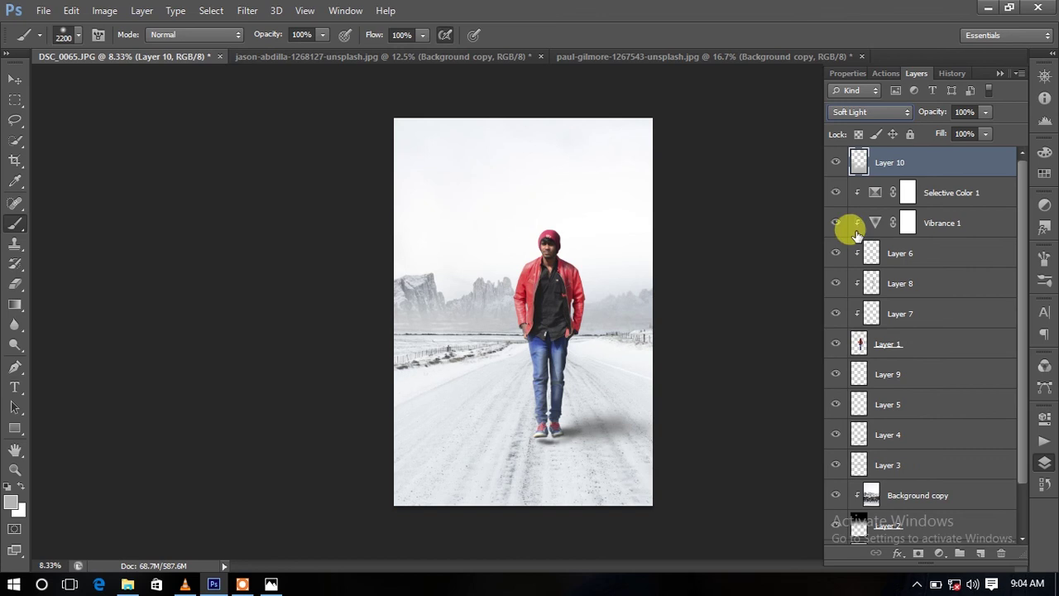
{"action": "left_click", "coordinate": [836, 163]}
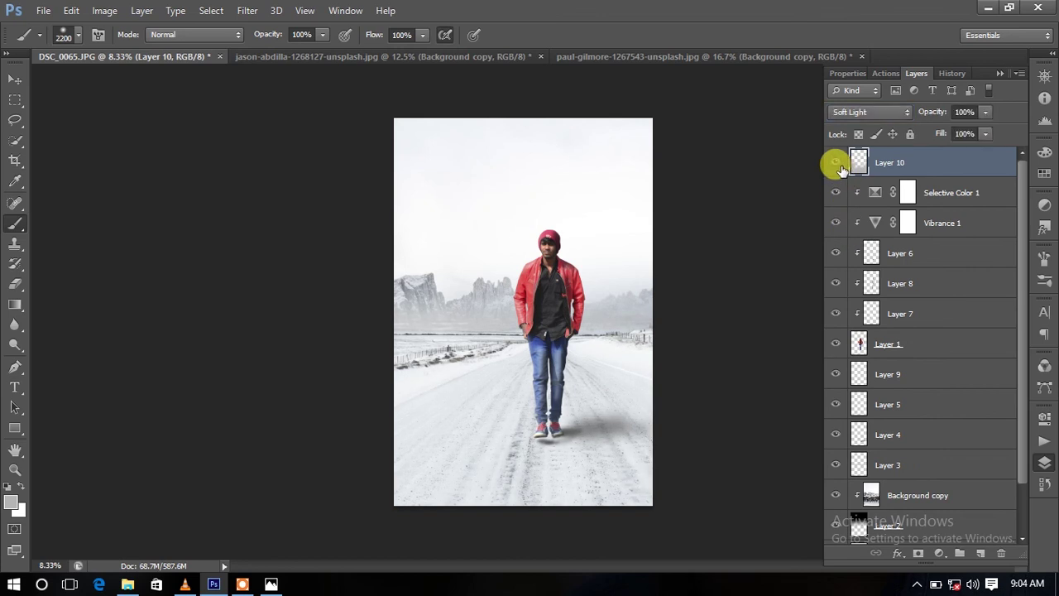
{"action": "key", "text": "ctrl+plus"}
{"action": "left_click", "coordinate": [835, 163]}
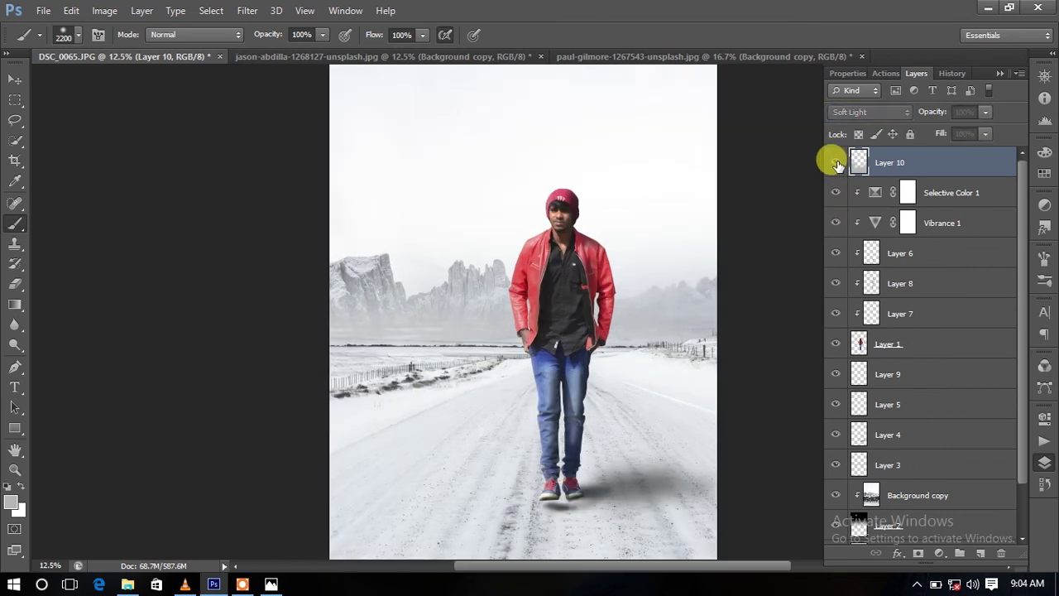
- Add Layer 11 and paint a broad soft grey wash across the lower road
{"action": "left_click", "coordinate": [980, 552]}
{"action": "scroll", "coordinate": [586, 303], "scroll_direction": "down", "scroll_amount": 1}
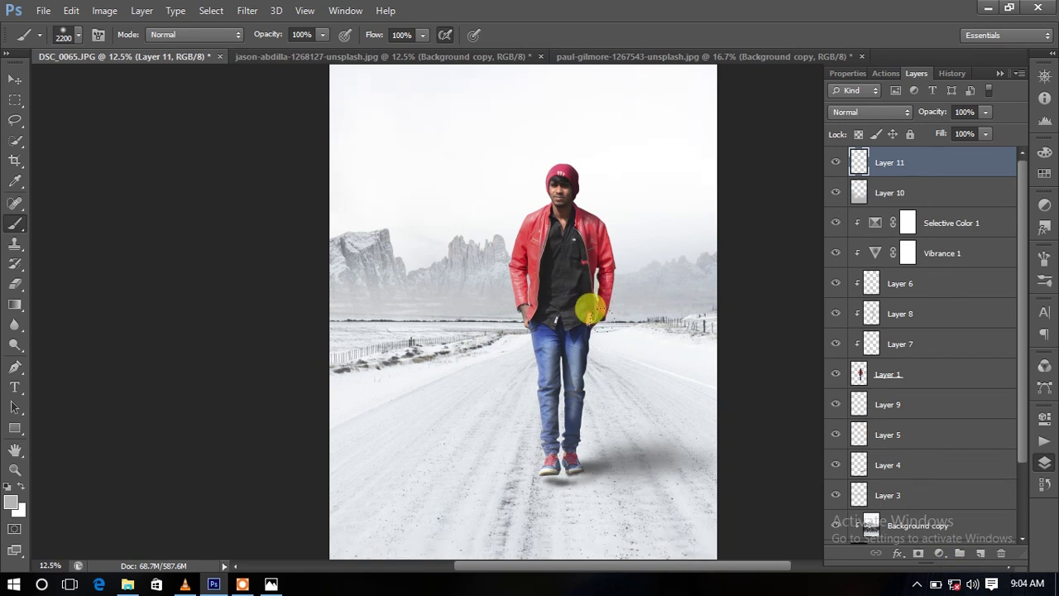
{"action": "scroll", "coordinate": [546, 331], "scroll_direction": "down", "scroll_amount": 1}
{"action": "mouse_move", "coordinate": [254, 411]}
{"action": "left_mouse_down"}
{"action": "mouse_move", "coordinate": [652, 419]}
{"action": "mouse_move", "coordinate": [741, 506]}
{"action": "mouse_move", "coordinate": [660, 427]}
{"action": "left_mouse_up"}
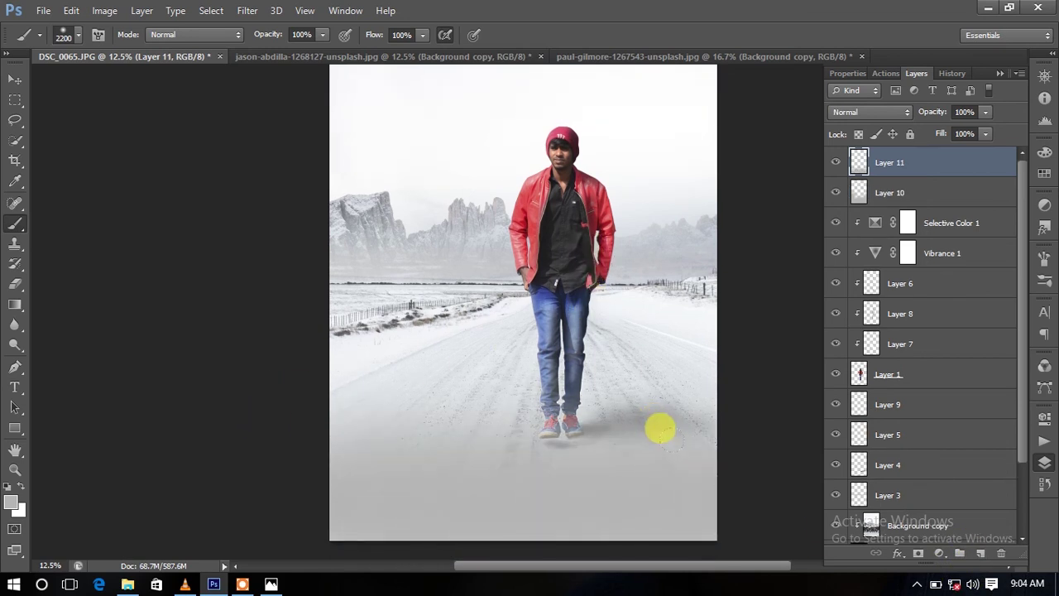
- Fade Layer 11 to 22% opacity
{"action": "left_click", "coordinate": [983, 112]}
{"action": "left_click_drag", "start_coordinate": [954, 135], "coordinate": [929, 127]}
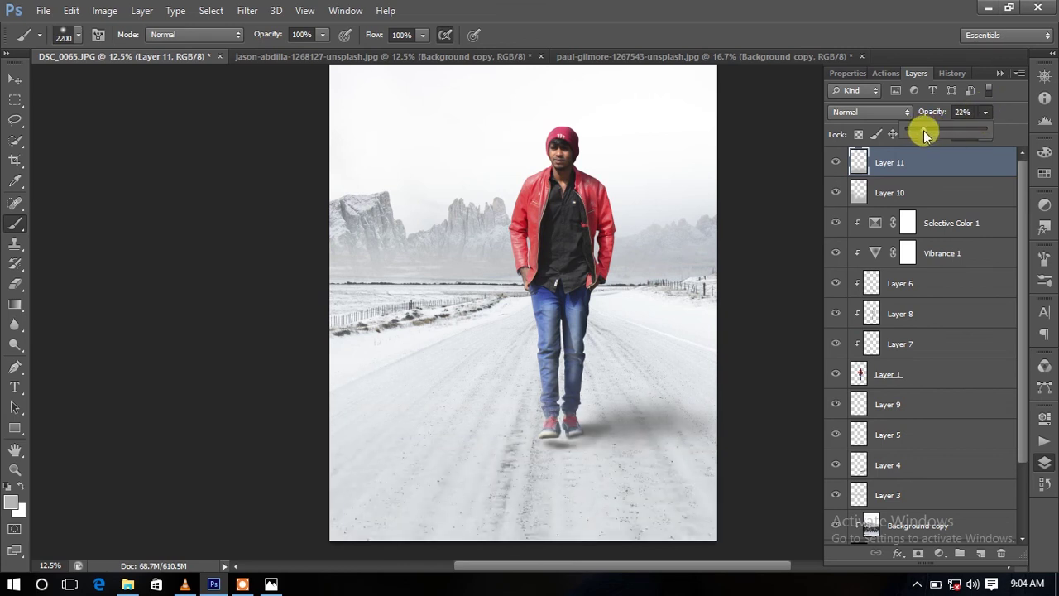
{"action": "key", "text": "ctrl+minus"}
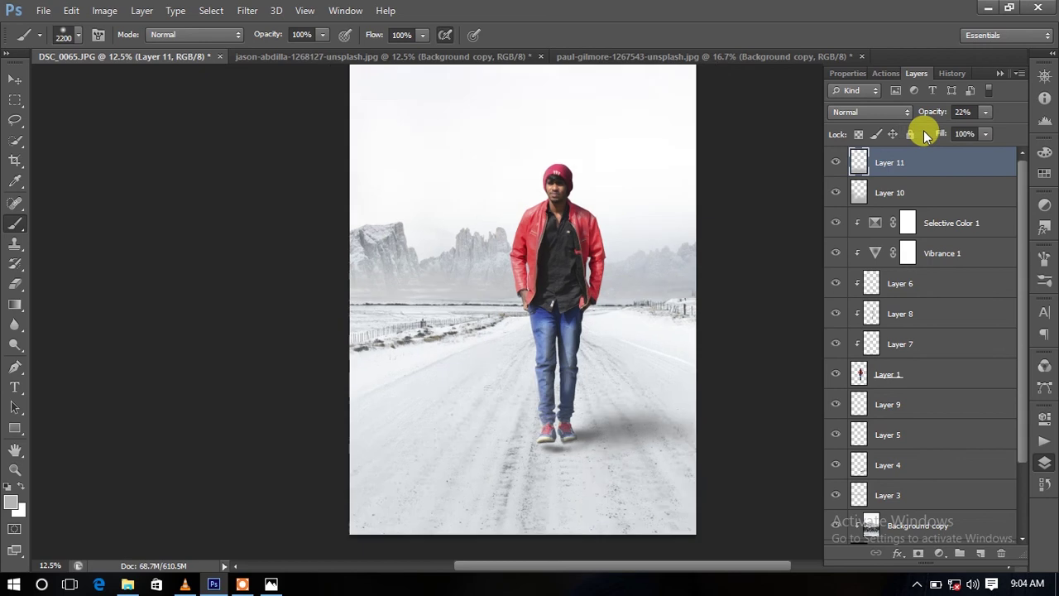
{"action": "key", "text": "ctrl+minus"}
{"action": "key", "text": "ctrl+plus"}
{"action": "key", "text": "ctrl+plus"}
{"action": "key", "text": "ctrl+minus"}
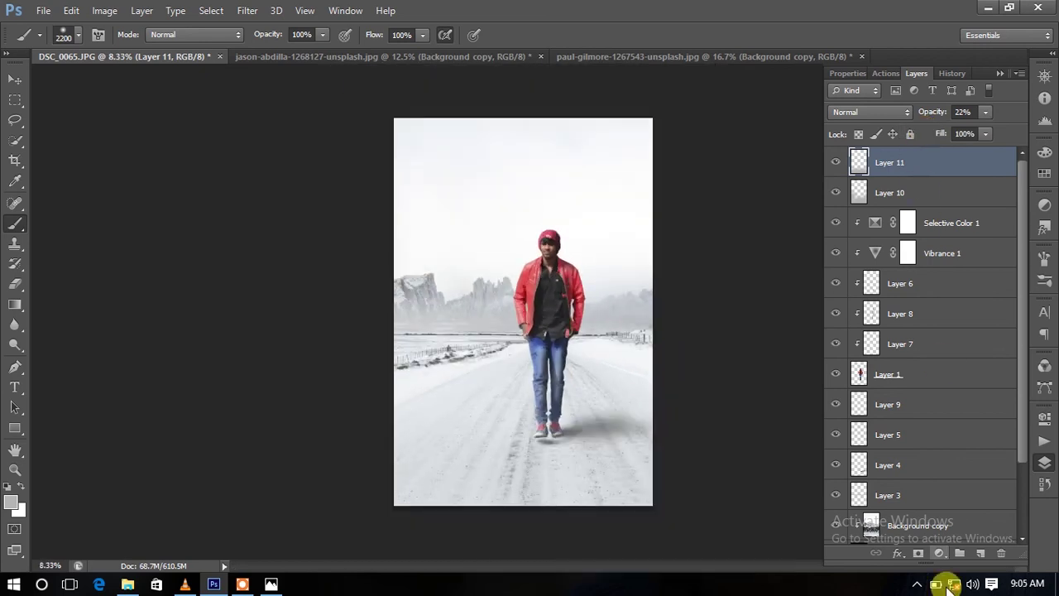
{"action": "left_click", "coordinate": [938, 552]}
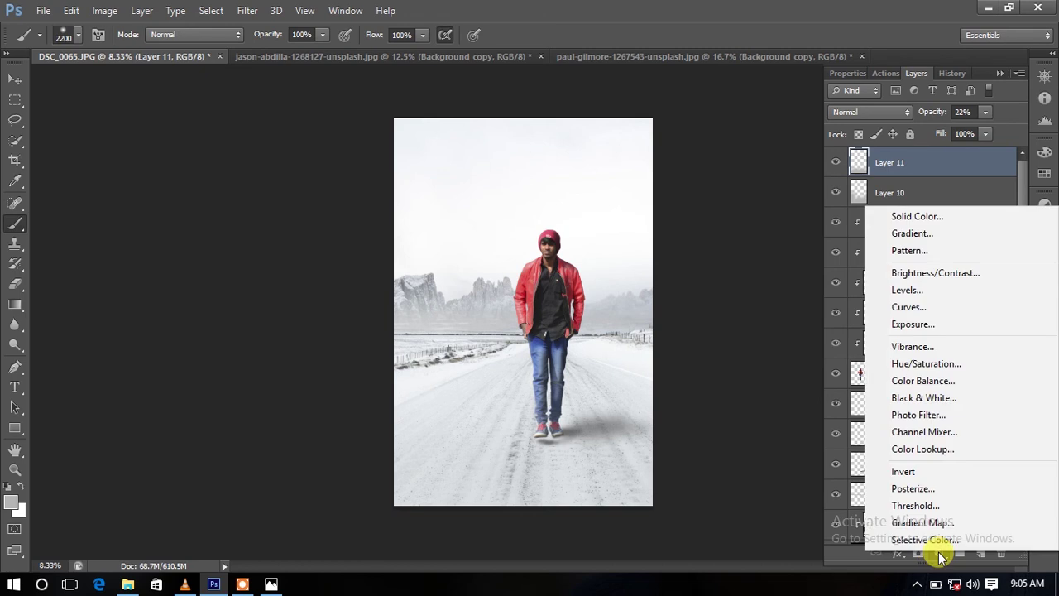
- Add a Color Lookup layer and, after trying several LUTs, choose filmstock_50.3dl
{"action": "key", "text": "Escape"}
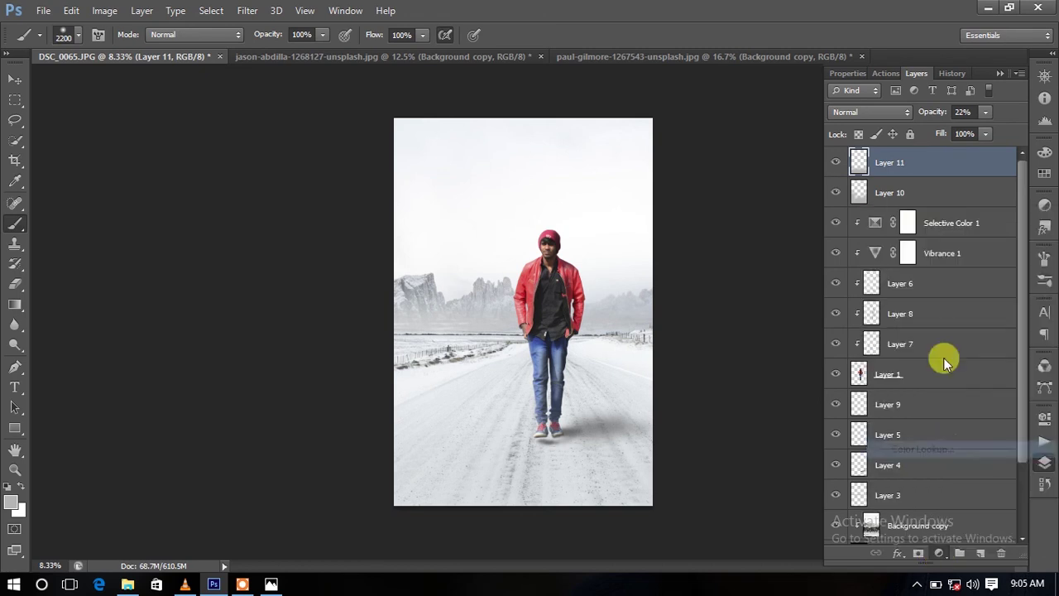
{"action": "left_click", "coordinate": [930, 122]}
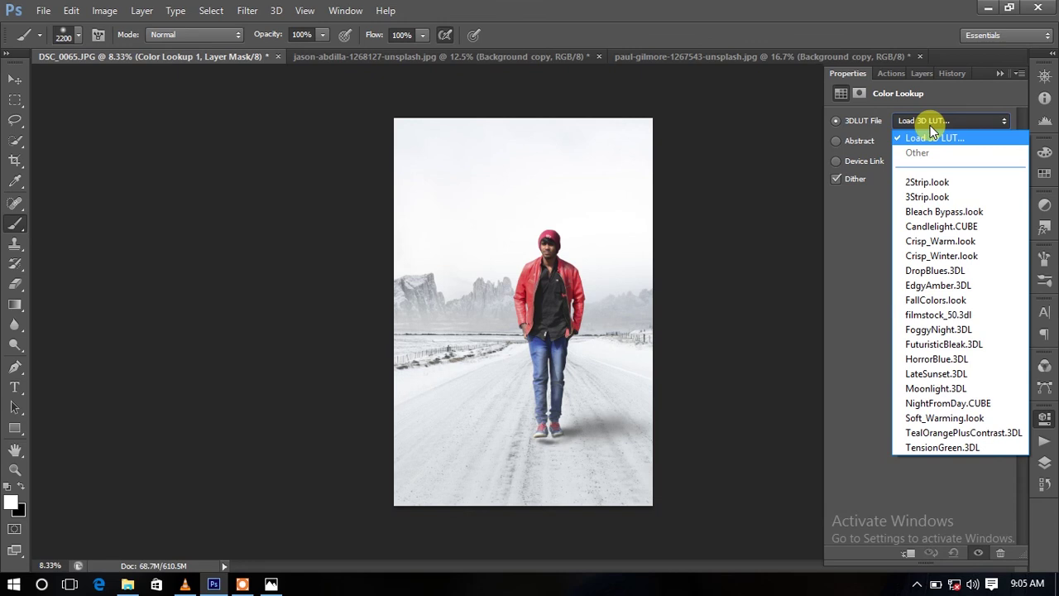
{"action": "left_click", "coordinate": [935, 216]}
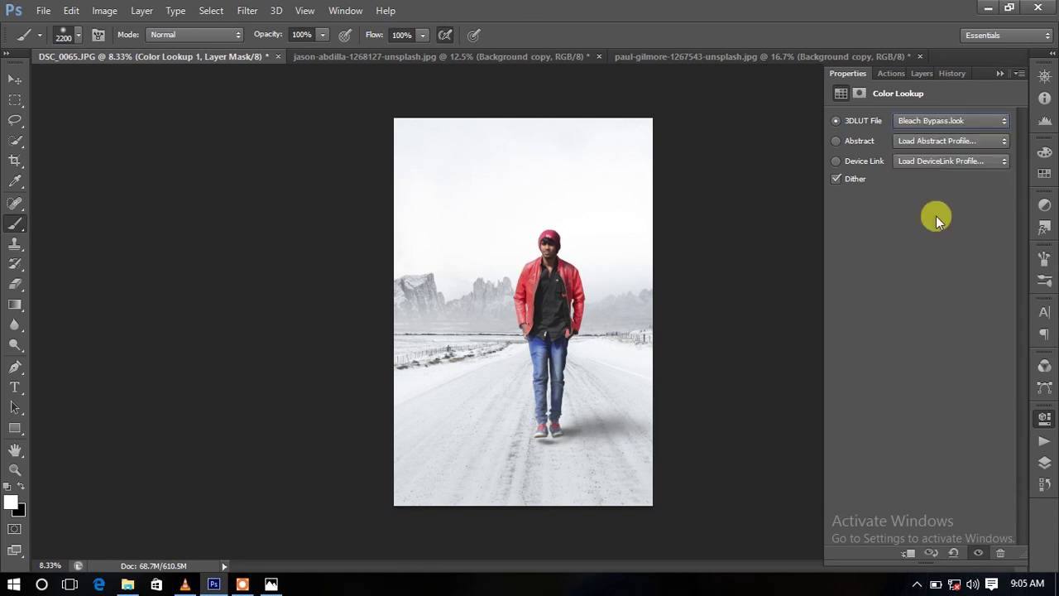
{"action": "key", "text": "Down"}
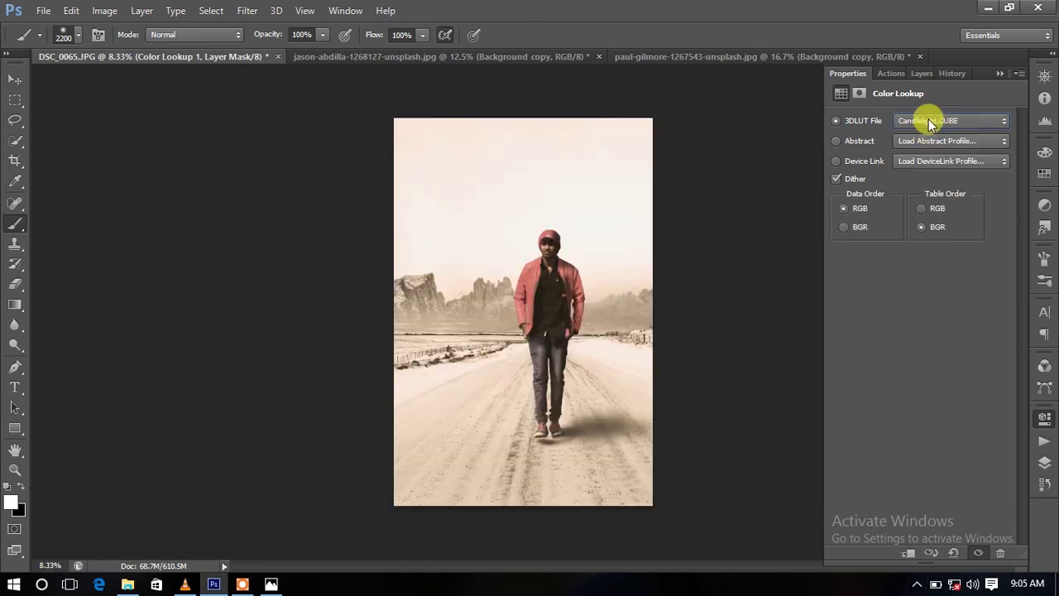
{"action": "key", "text": "Down"}
{"action": "key", "text": "Down"}
{"action": "key", "text": "Down"}
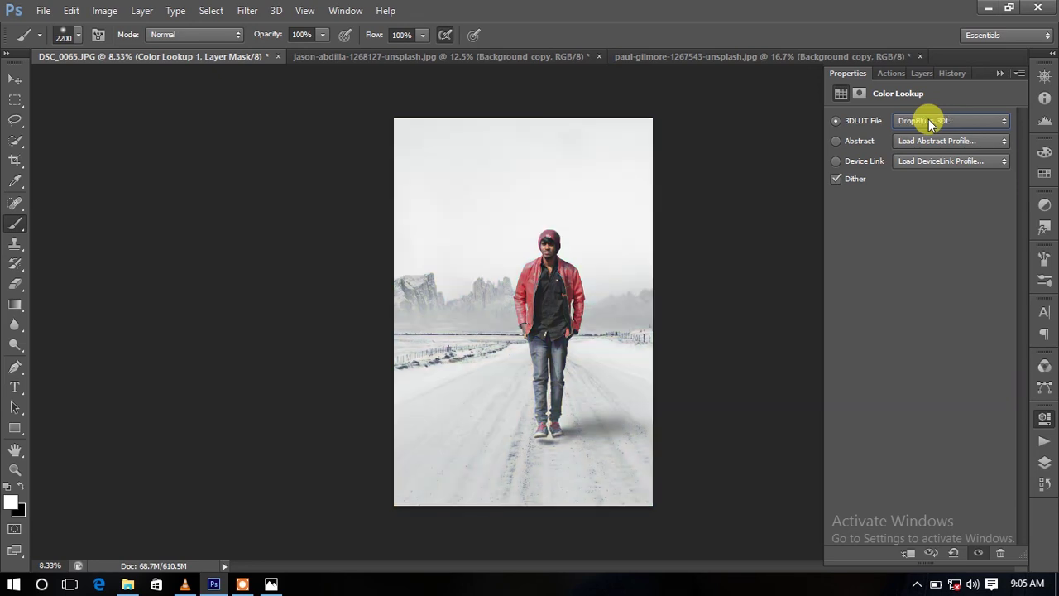
{"action": "key", "text": "Up"}
{"action": "key", "text": "Down"}
{"action": "key", "text": "Down"}
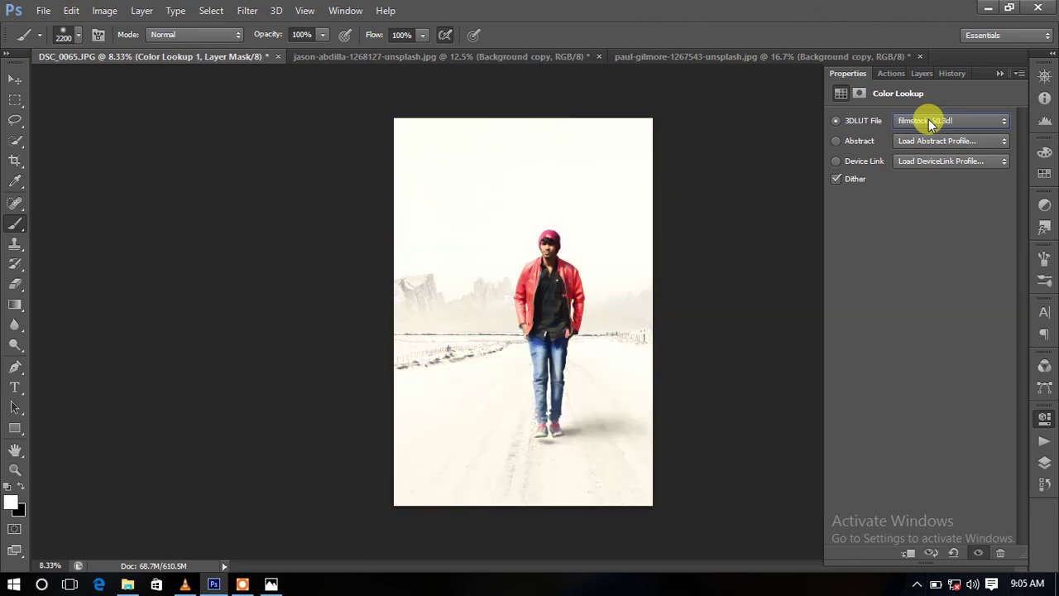
{"action": "key", "text": "Down"}
{"action": "key", "text": "Down"}
{"action": "key", "text": "Down"}
{"action": "key", "text": "Down"}
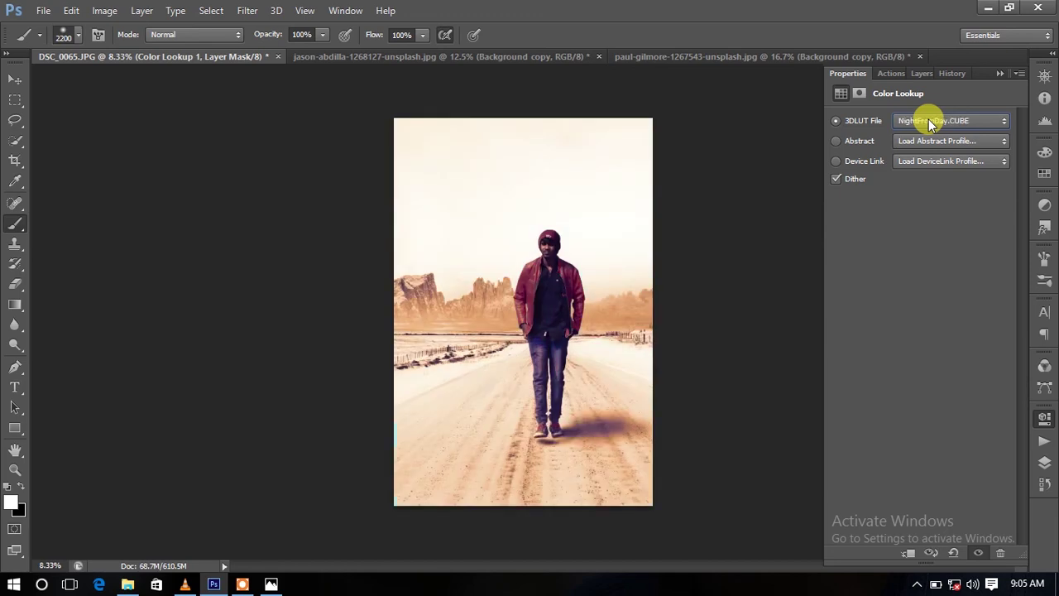
{"action": "left_click", "coordinate": [928, 120]}
{"action": "left_click", "coordinate": [943, 314]}
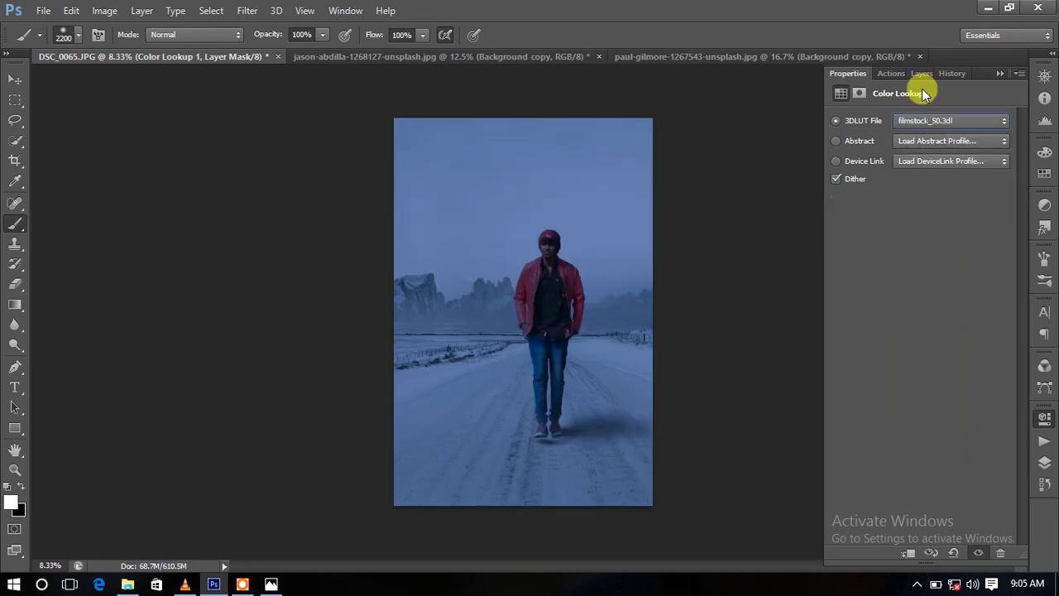
- Compare Soft Light, keep Normal blending, and drop the lookup layer's opacity to 19%
{"action": "left_click", "coordinate": [921, 73]}
{"action": "key", "text": "ctrl+plus"}
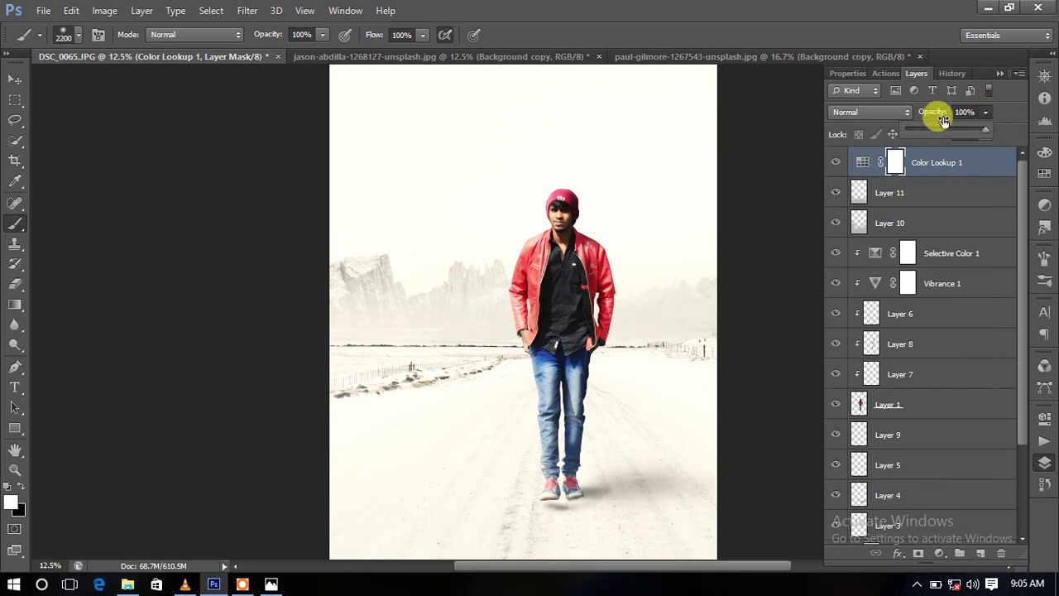
{"action": "left_click", "coordinate": [873, 112]}
{"action": "left_click", "coordinate": [877, 327]}
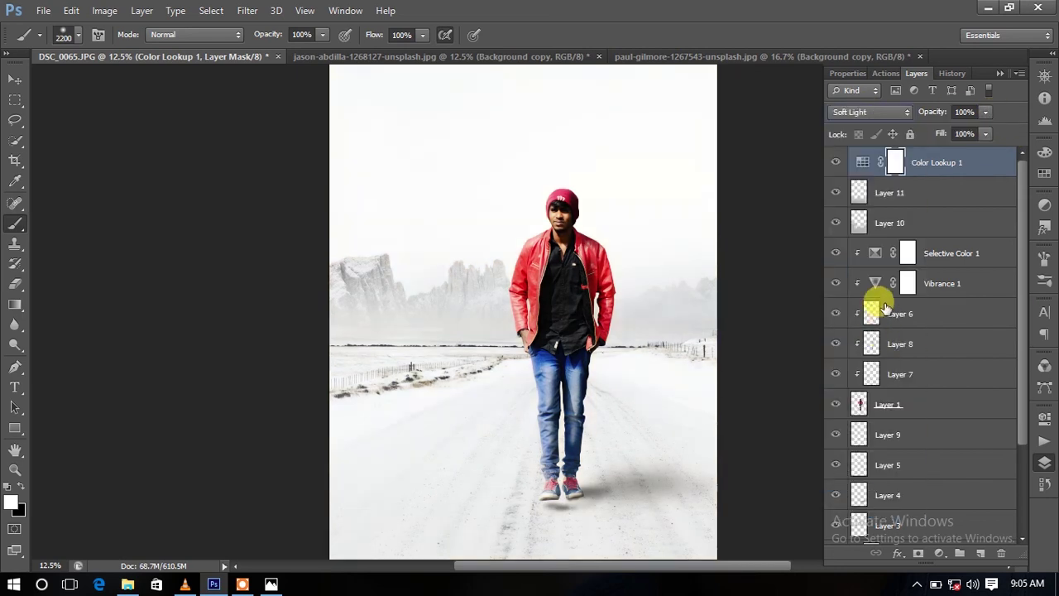
{"action": "left_click", "coordinate": [835, 163]}
{"action": "left_click", "coordinate": [835, 162]}
{"action": "left_click", "coordinate": [873, 112]}
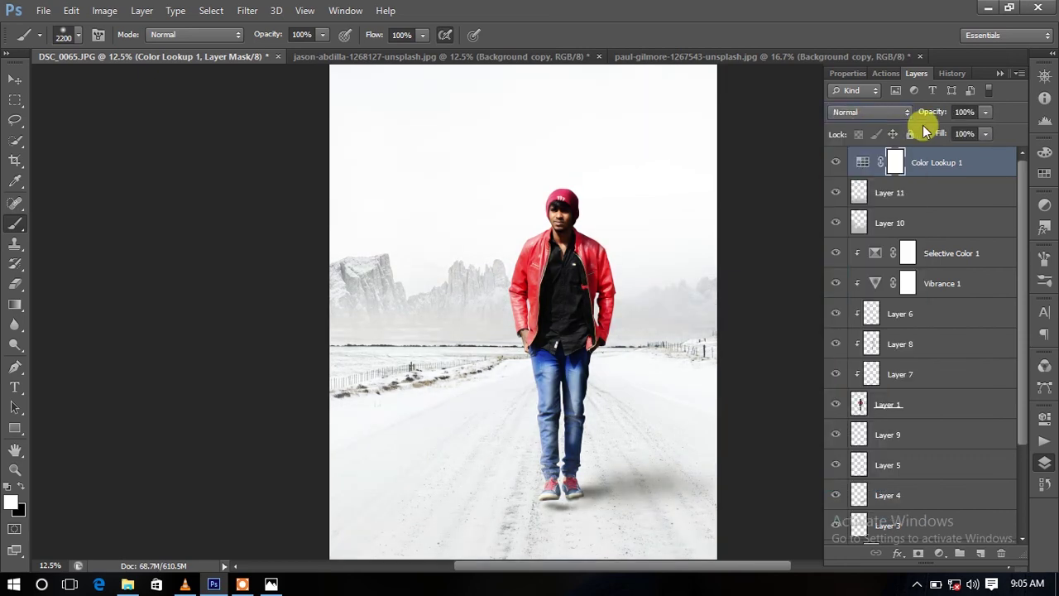
{"action": "left_click", "coordinate": [984, 112]}
{"action": "left_click_drag", "start_coordinate": [927, 134], "coordinate": [920, 137]}
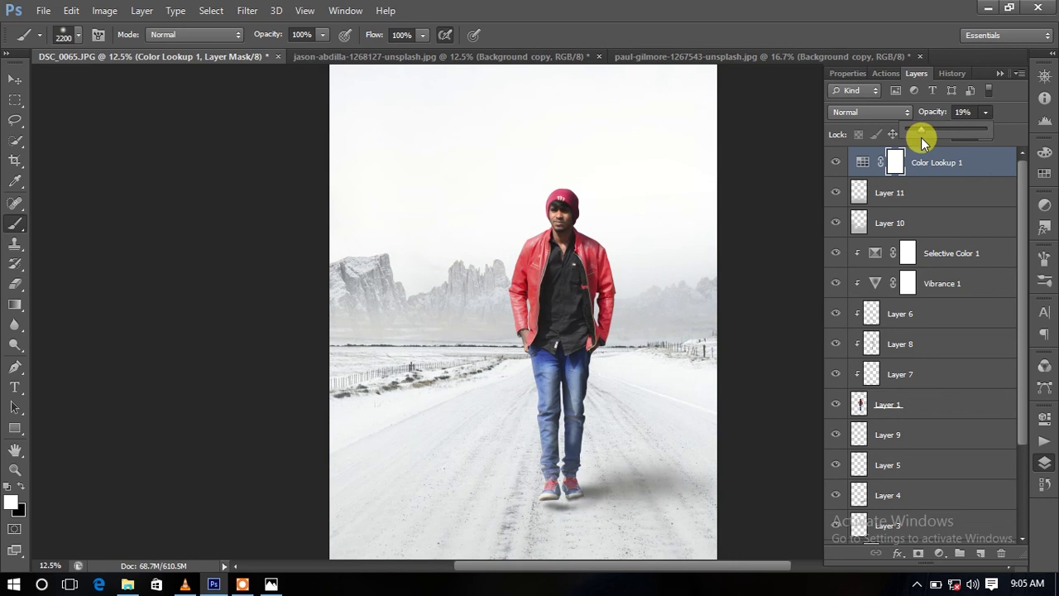
- Free Transform Layer 10's contents about 100 px lower and commit
{"action": "left_click", "coordinate": [877, 221]}
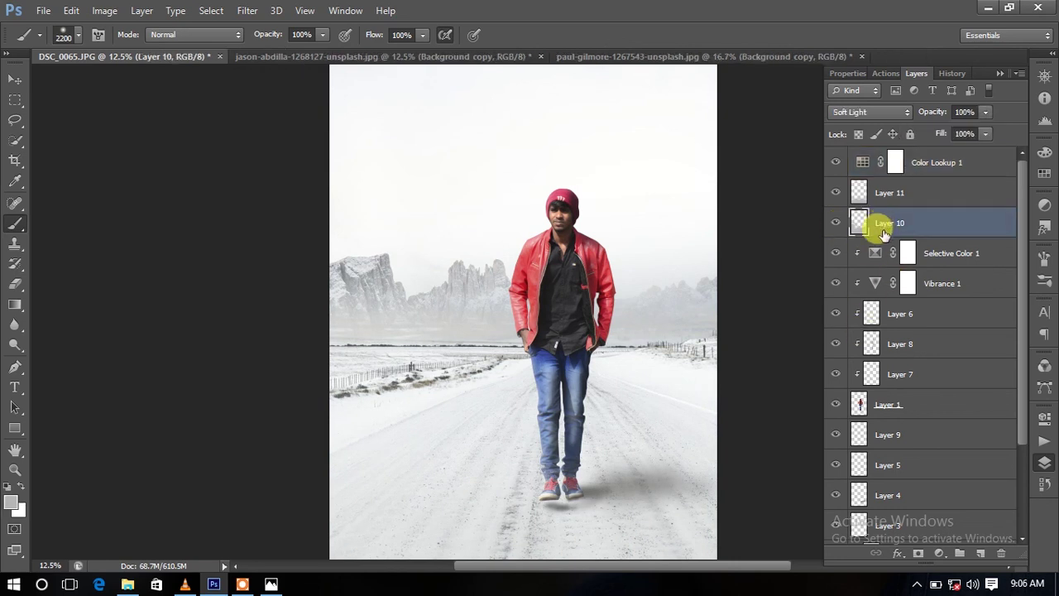
{"action": "left_click", "coordinate": [836, 223]}
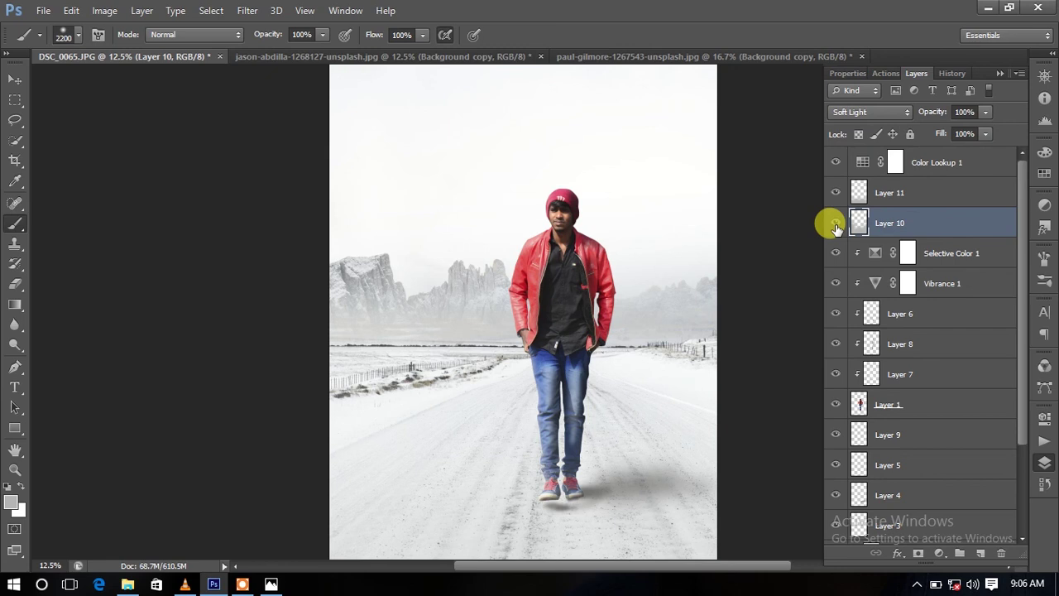
{"action": "key", "text": "ctrl+t"}
{"action": "left_click_drag", "start_coordinate": [644, 329], "coordinate": [643, 406]}
{"action": "key", "text": "b"}
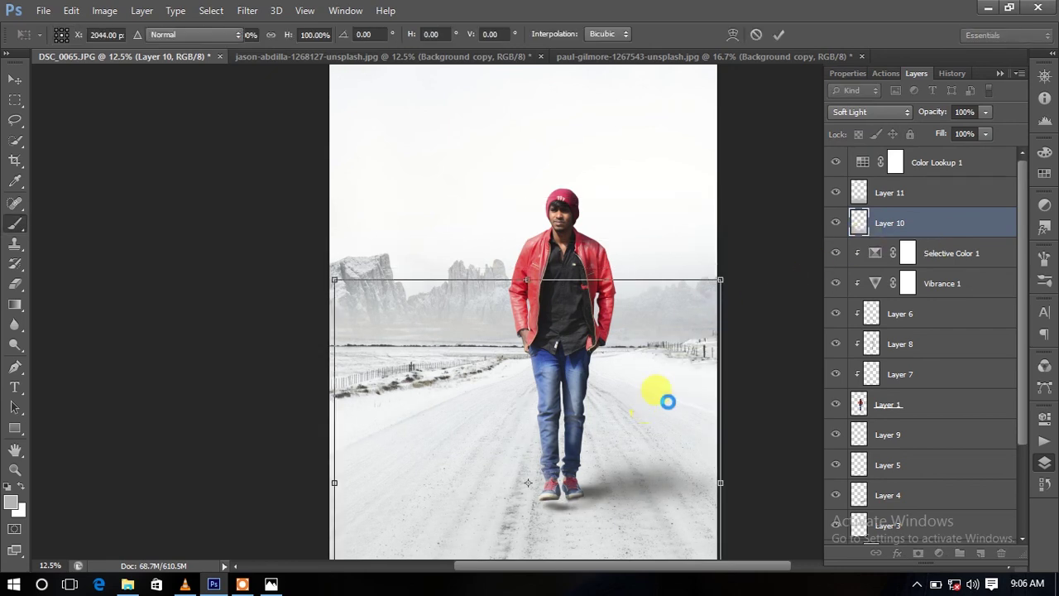
{"action": "key", "text": "Return"}
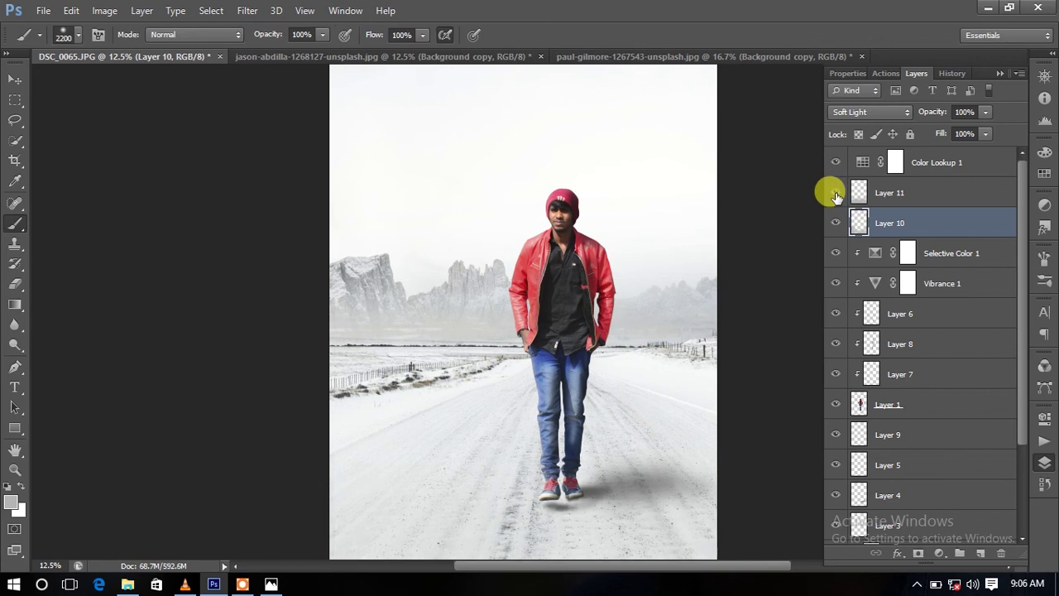
{"action": "key", "text": "ctrl+minus"}
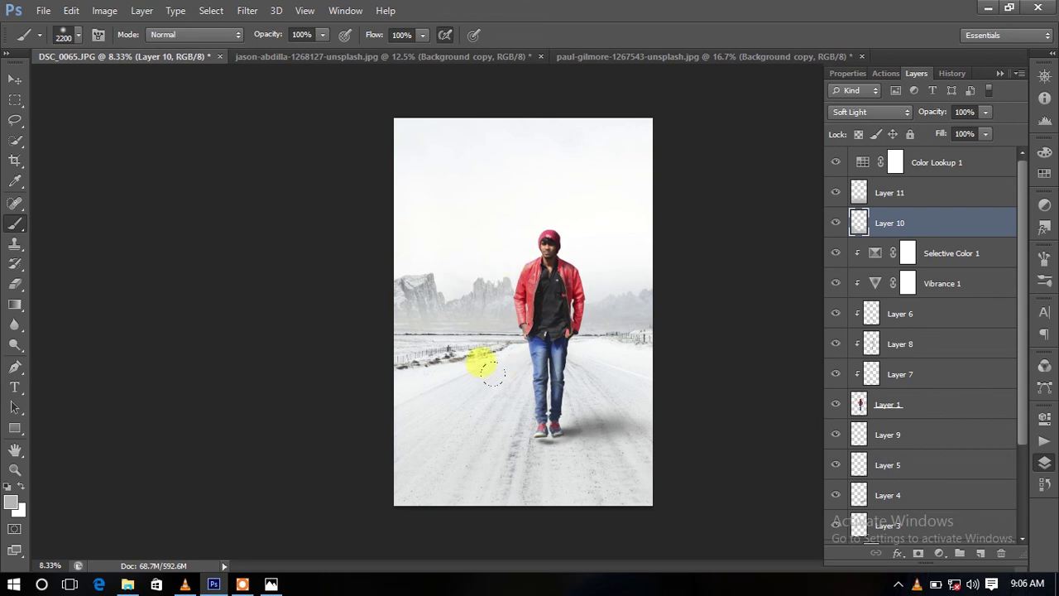
- Browse the brush libraries list, zoom to 16.67% on the boots, and select Color Lookup 1
{"action": "right_click", "coordinate": [418, 243]}
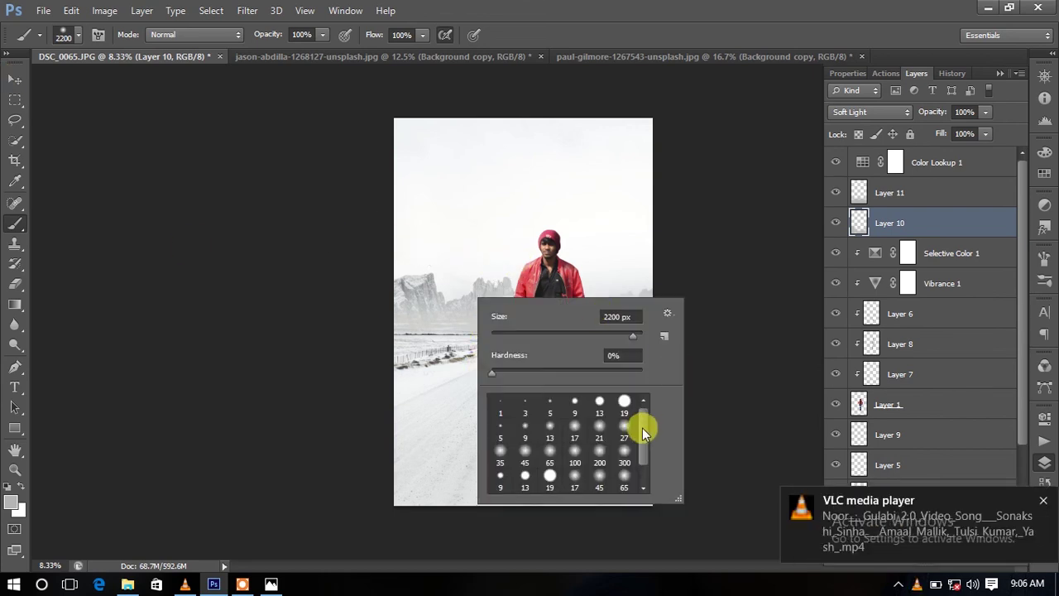
{"action": "left_click", "coordinate": [667, 312]}
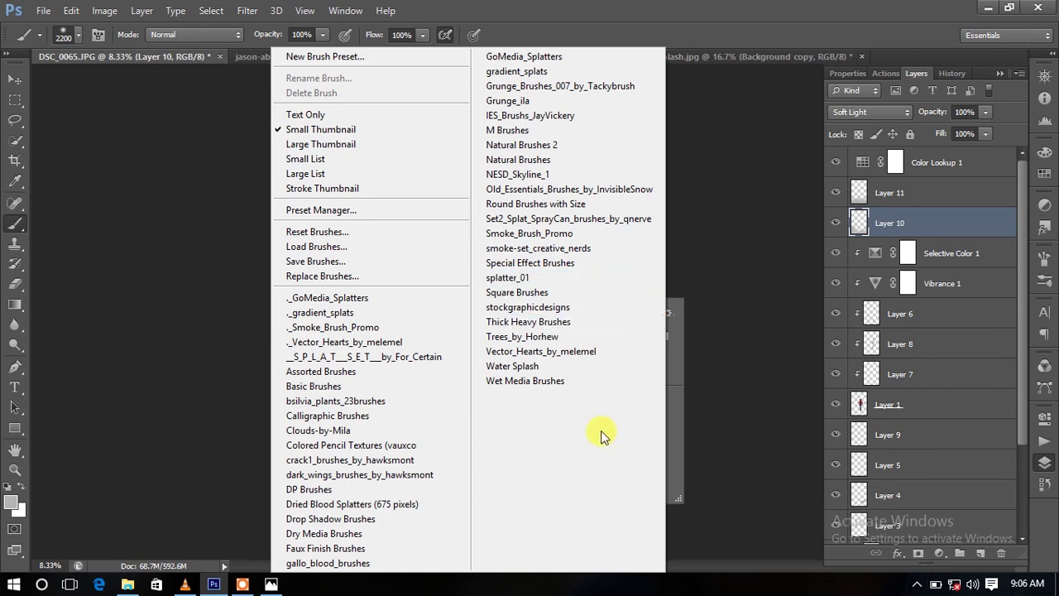
{"action": "left_click", "coordinate": [723, 405]}
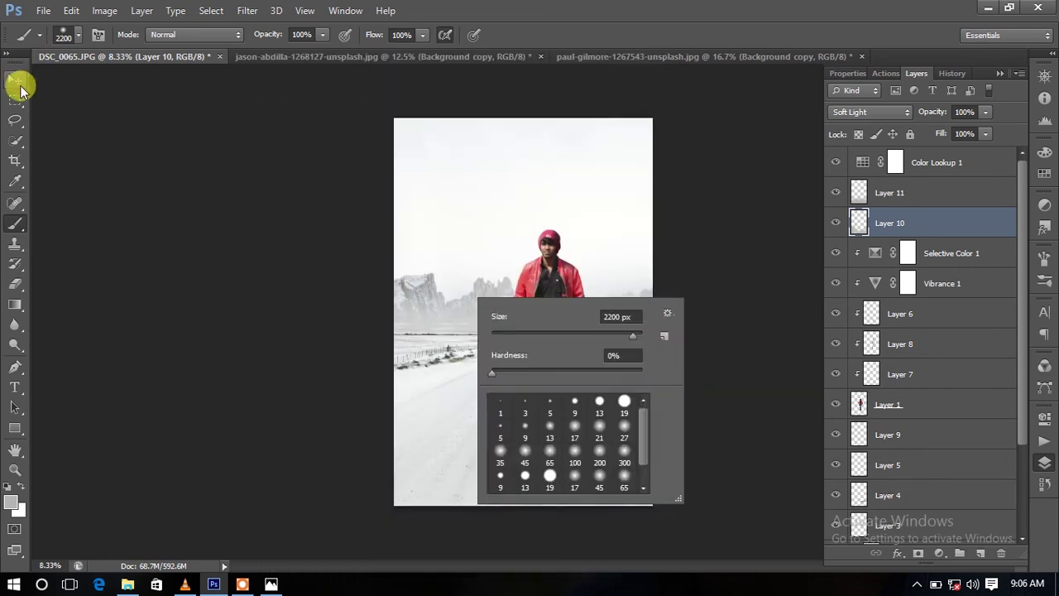
{"action": "left_click", "coordinate": [17, 82]}
{"action": "key", "text": "ctrl+plus"}
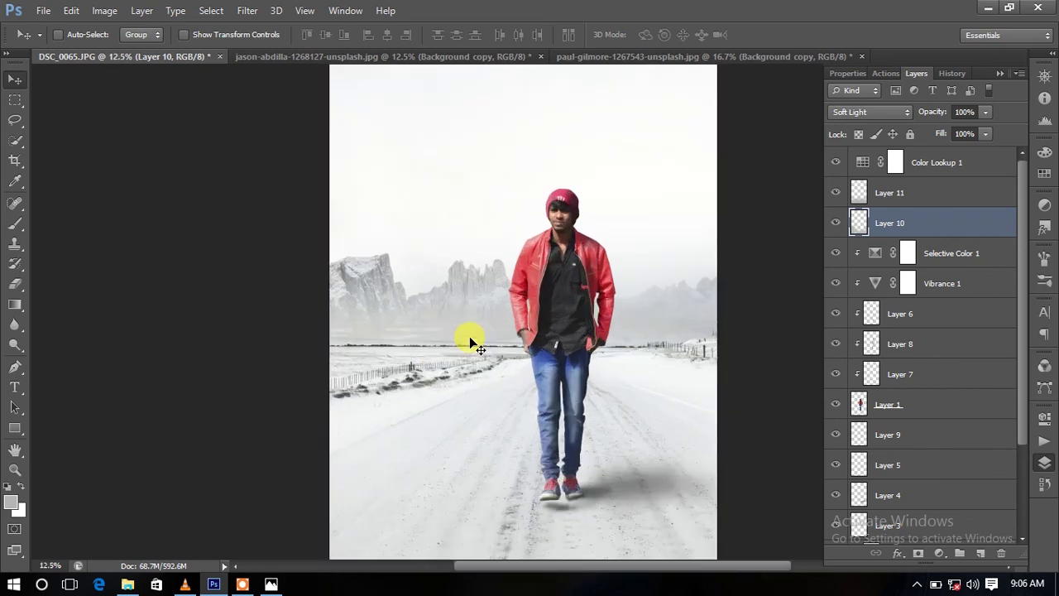
{"action": "key", "text": "ctrl+plus"}
{"action": "left_click_drag", "start_coordinate": [603, 384], "coordinate": [586, 272]}
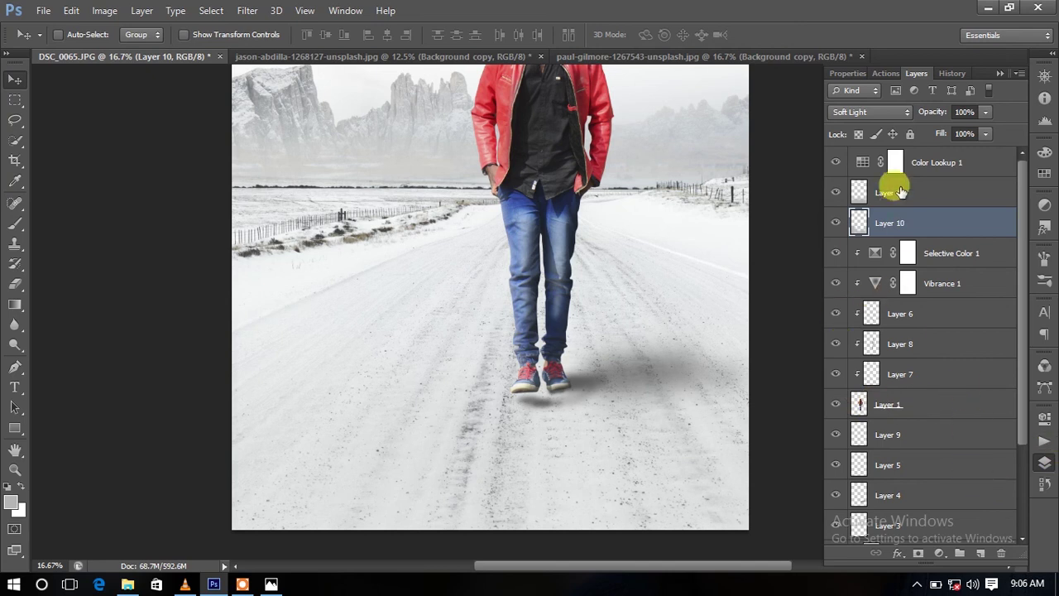
{"action": "left_click", "coordinate": [929, 162]}
- Add a Gradient Fill layer whose two stops are light greys, the left one #ececec
{"action": "left_click", "coordinate": [938, 553]}
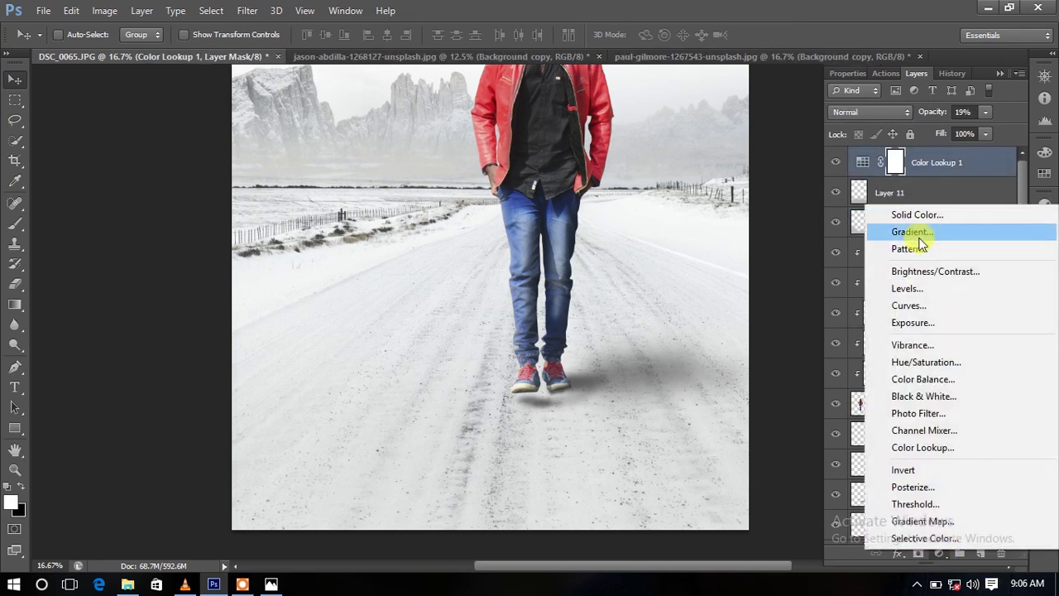
{"action": "left_click", "coordinate": [920, 241]}
{"action": "left_click", "coordinate": [712, 163]}
{"action": "left_click", "coordinate": [381, 334]}
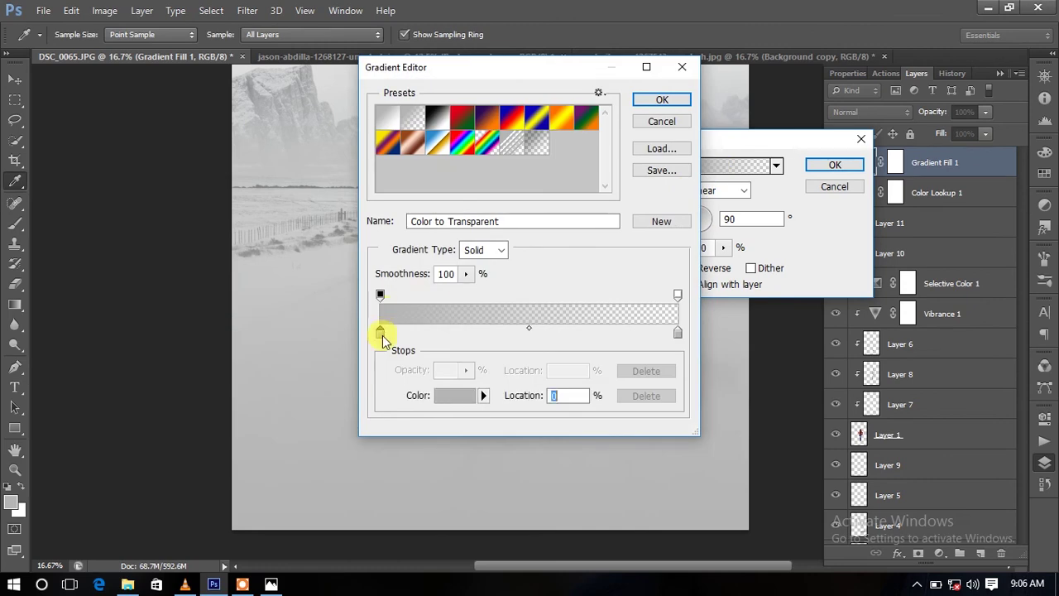
{"action": "double_click", "coordinate": [381, 333]}
{"action": "left_click", "coordinate": [544, 149]}
{"action": "left_click", "coordinate": [884, 132]}
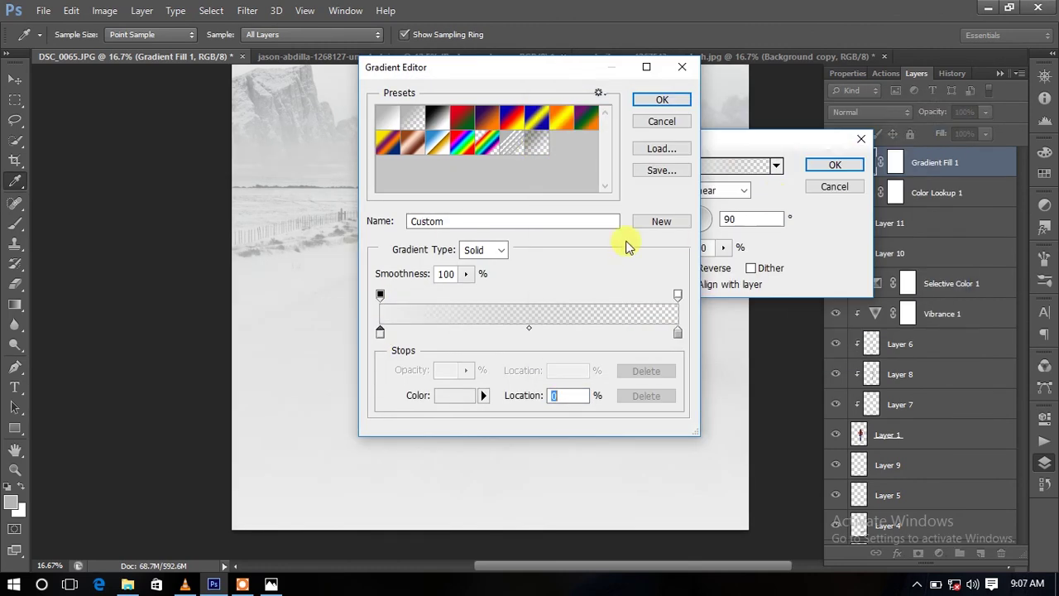
{"action": "double_click", "coordinate": [678, 333]}
{"action": "left_click", "coordinate": [546, 157]}
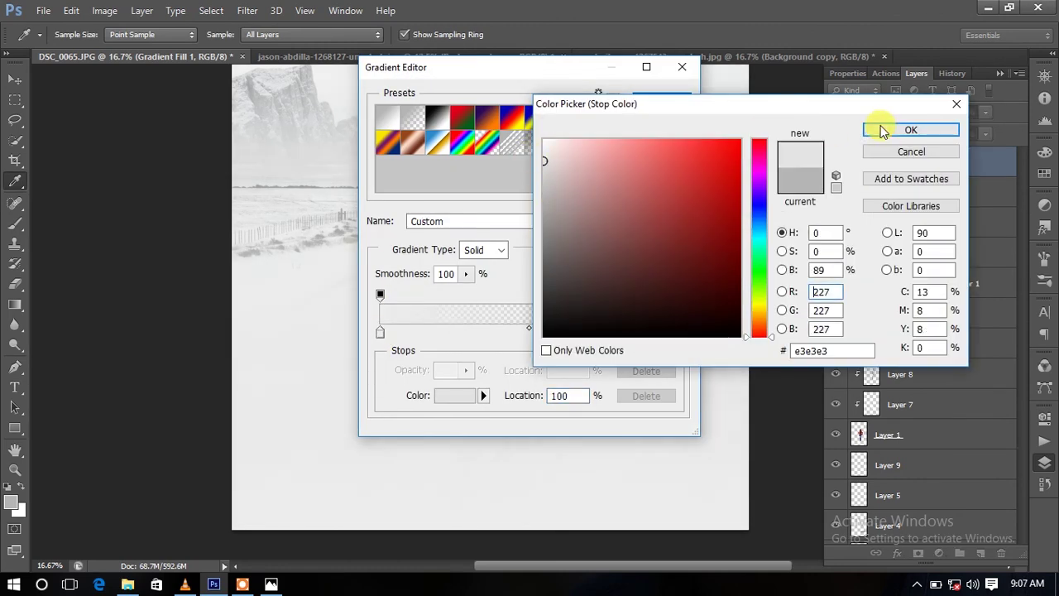
{"action": "left_click", "coordinate": [877, 129]}
{"action": "left_click", "coordinate": [659, 101]}
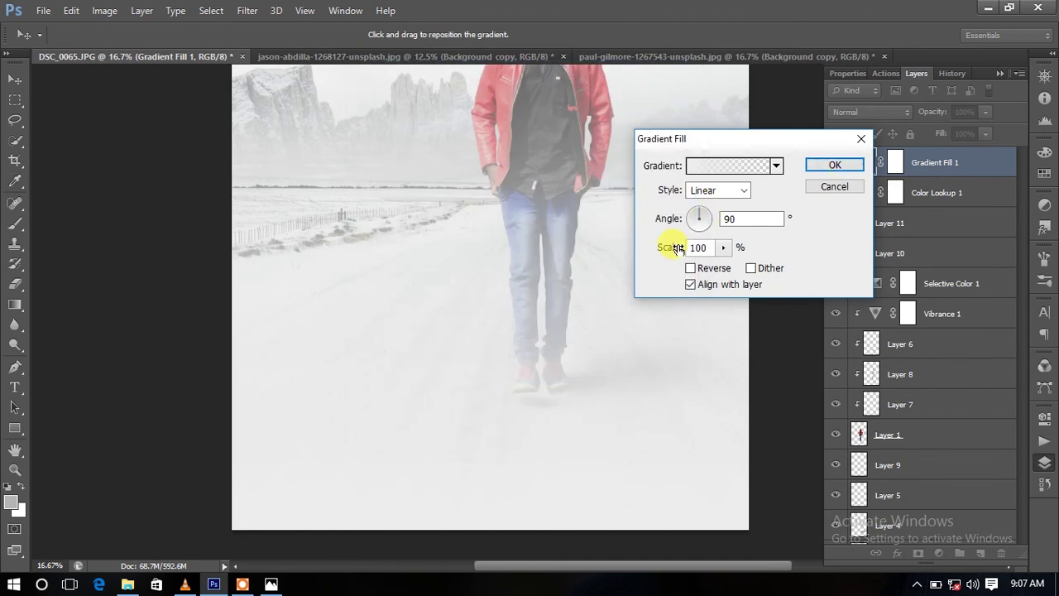
- Set the gradient scale to 21%, move the fade down over the road, and set layer opacity to 24%
{"action": "key", "text": "ctrl+minus"}
{"action": "left_click_drag", "start_coordinate": [560, 295], "coordinate": [530, 359]}
{"action": "left_click", "coordinate": [724, 248]}
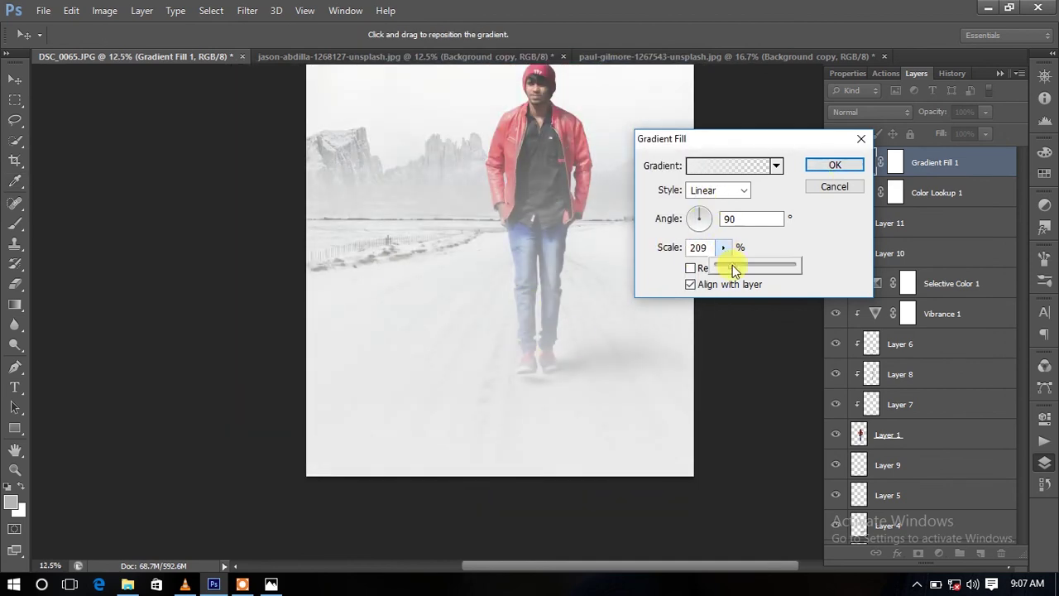
{"action": "left_click_drag", "start_coordinate": [733, 270], "coordinate": [719, 276]}
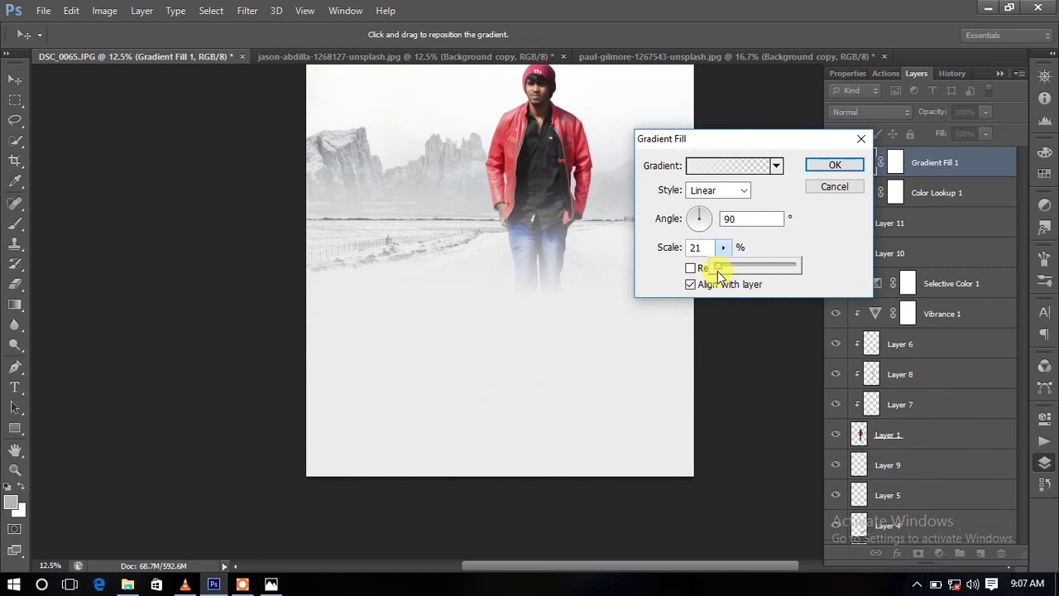
{"action": "left_click_drag", "start_coordinate": [555, 338], "coordinate": [565, 490]}
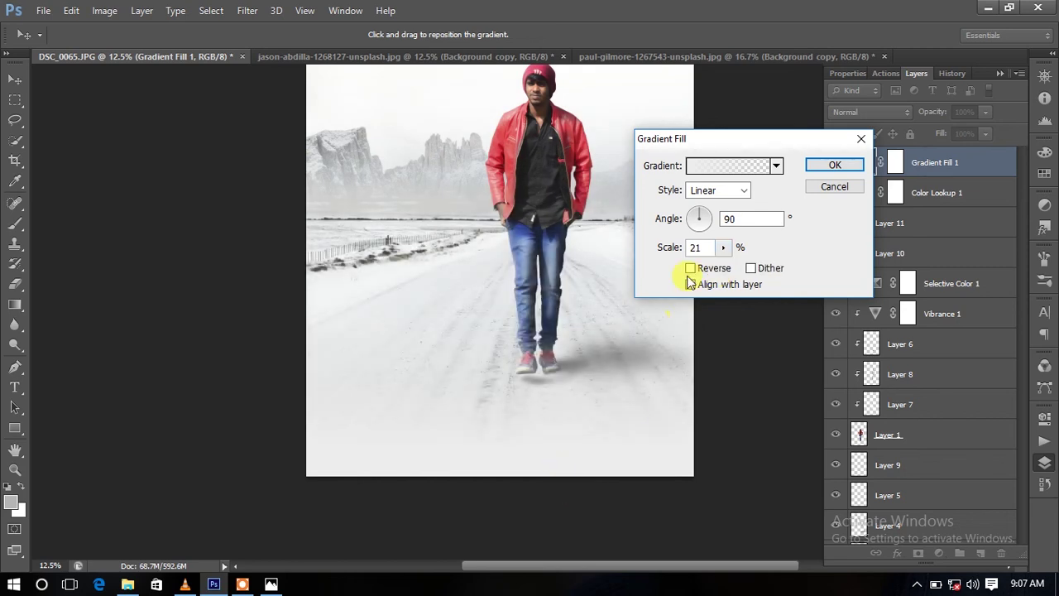
{"action": "key", "text": "ctrl+minus"}
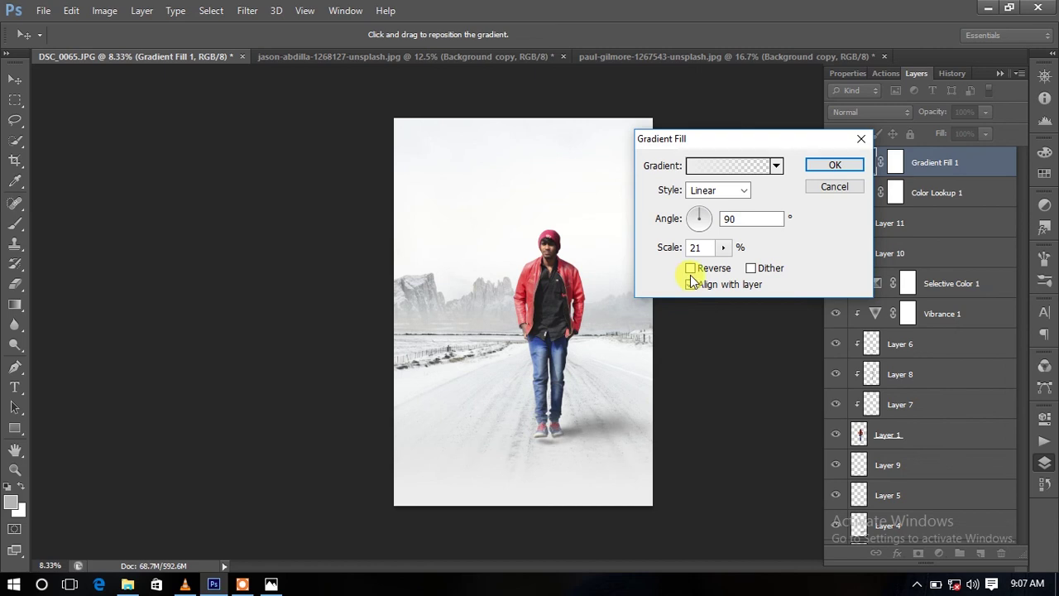
{"action": "left_click", "coordinate": [824, 163]}
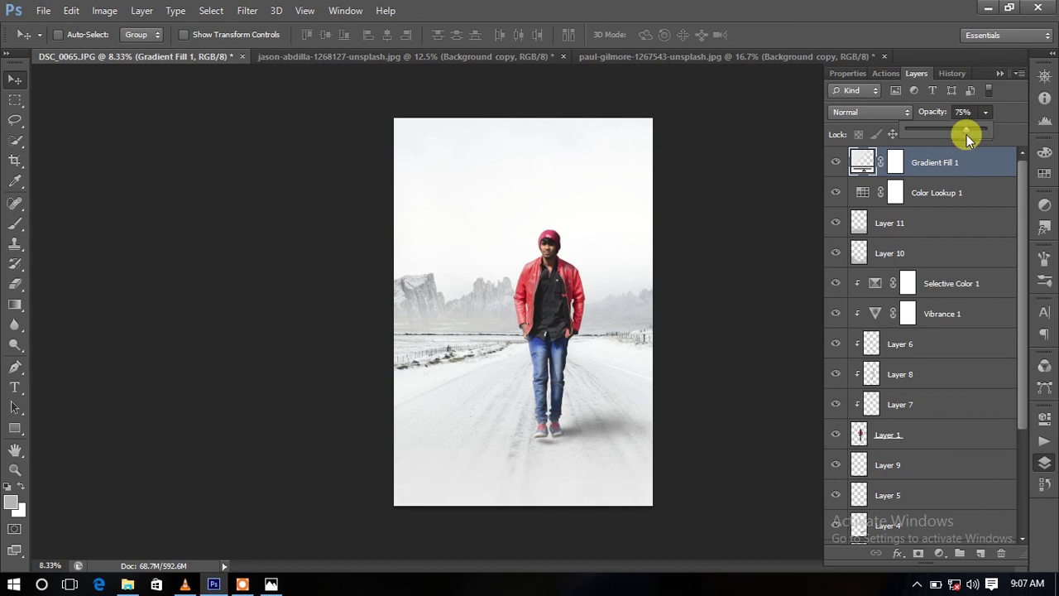
{"action": "mouse_move", "coordinate": [901, 148]}
{"action": "left_mouse_down"}
{"action": "mouse_move", "coordinate": [999, 158]}
{"action": "mouse_move", "coordinate": [925, 181]}
{"action": "left_mouse_up"}
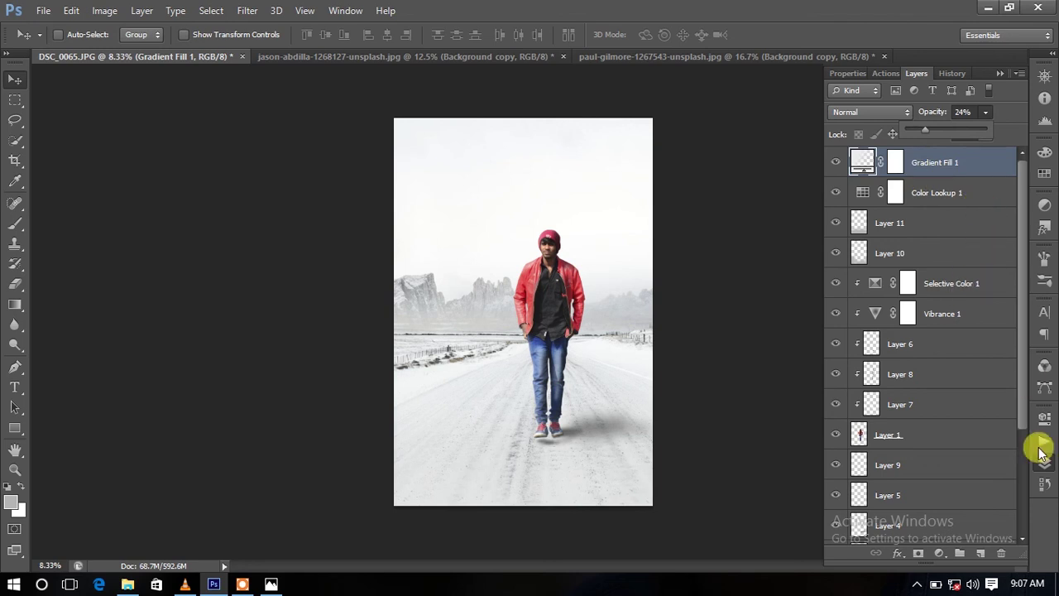
{"action": "left_click", "coordinate": [938, 552]}
- Add a second Gradient Fill layer with a light grey left stop and a dark grey right stop
{"action": "left_click", "coordinate": [910, 226]}
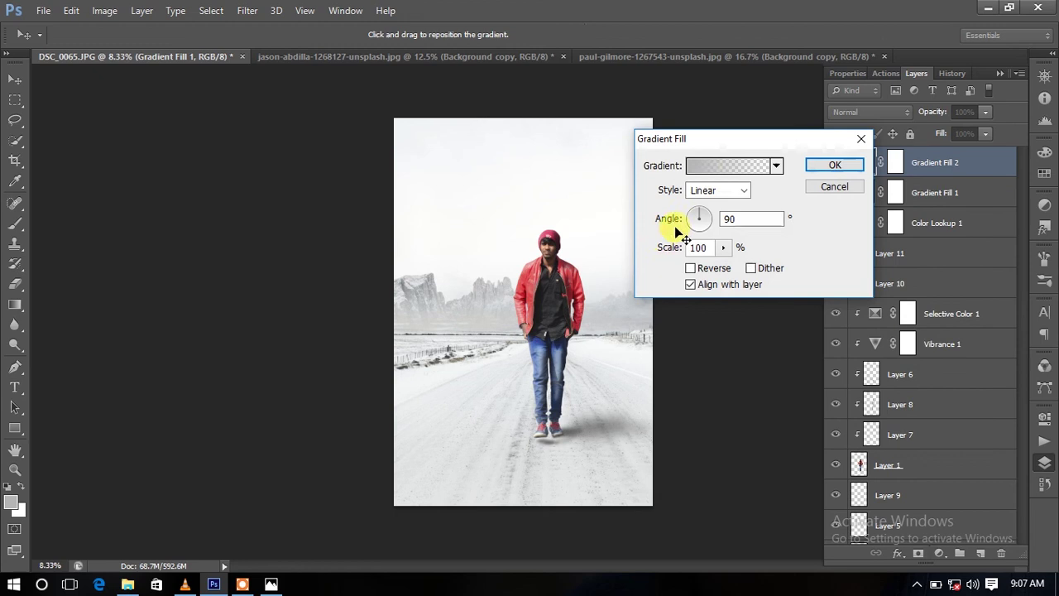
{"action": "left_click", "coordinate": [718, 165]}
{"action": "double_click", "coordinate": [379, 332]}
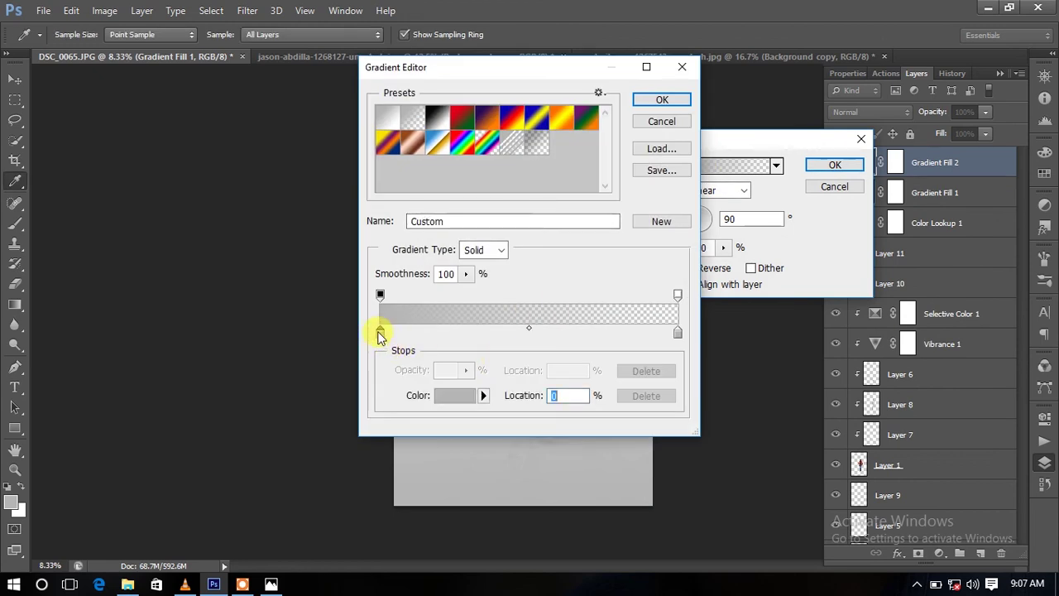
{"action": "left_click_drag", "start_coordinate": [568, 260], "coordinate": [516, 348]}
{"action": "left_click", "coordinate": [879, 137]}
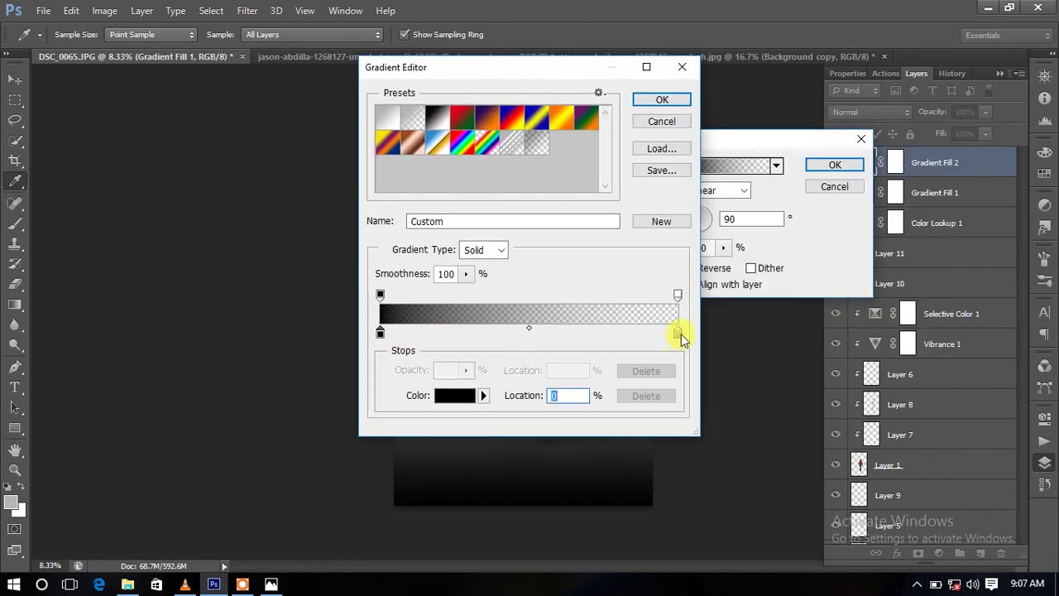
{"action": "double_click", "coordinate": [678, 335]}
{"action": "left_click_drag", "start_coordinate": [557, 289], "coordinate": [539, 341]}
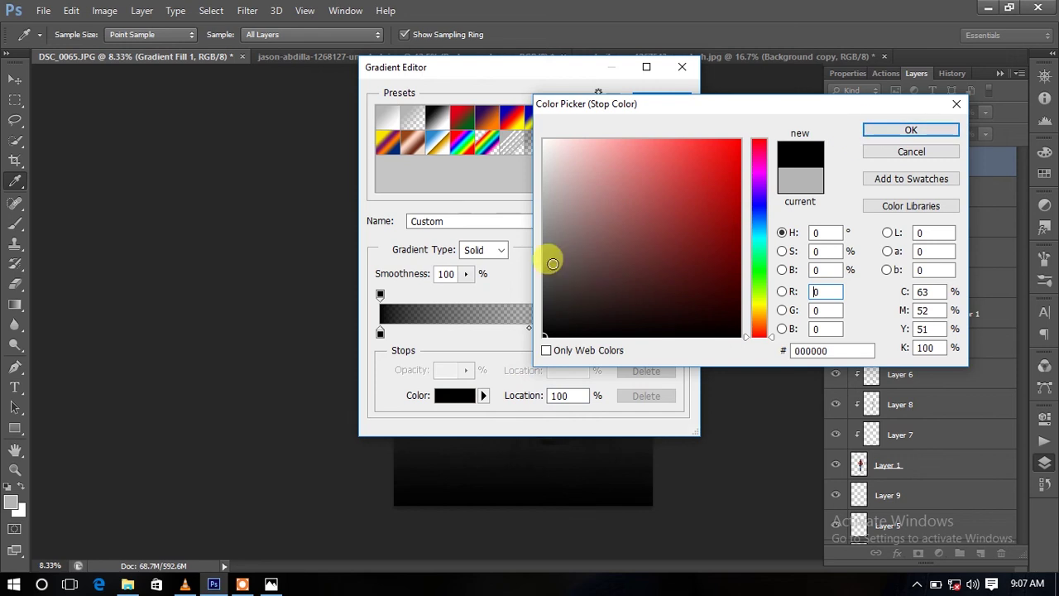
{"action": "left_click_drag", "start_coordinate": [553, 263], "coordinate": [526, 287]}
{"action": "left_click", "coordinate": [903, 138]}
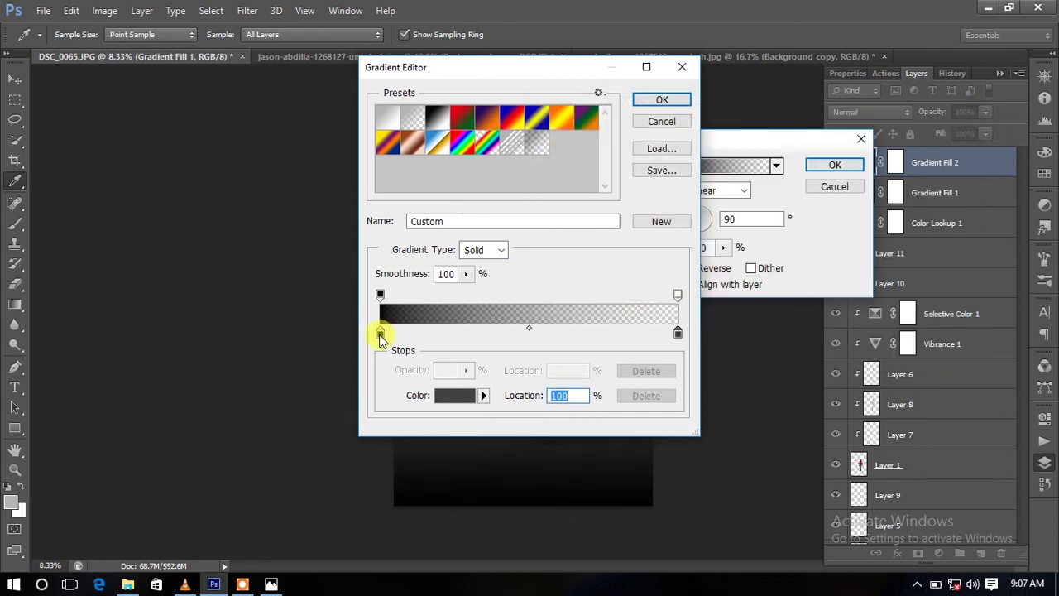
{"action": "double_click", "coordinate": [380, 333]}
{"action": "left_click", "coordinate": [544, 205]}
{"action": "left_click", "coordinate": [910, 130]}
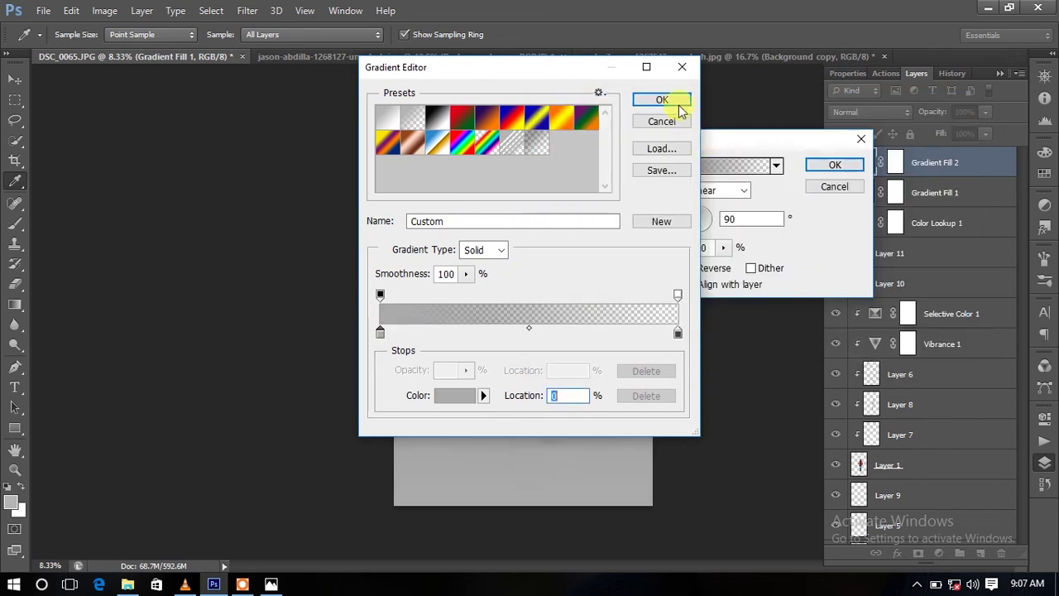
{"action": "left_click", "coordinate": [677, 96]}
- Make the gradient a reversed radial vignette at 347% scale, centred on the man's chest
{"action": "left_click", "coordinate": [718, 190]}
{"action": "left_click", "coordinate": [707, 209]}
{"action": "left_click", "coordinate": [690, 268]}
{"action": "left_click", "coordinate": [724, 248]}
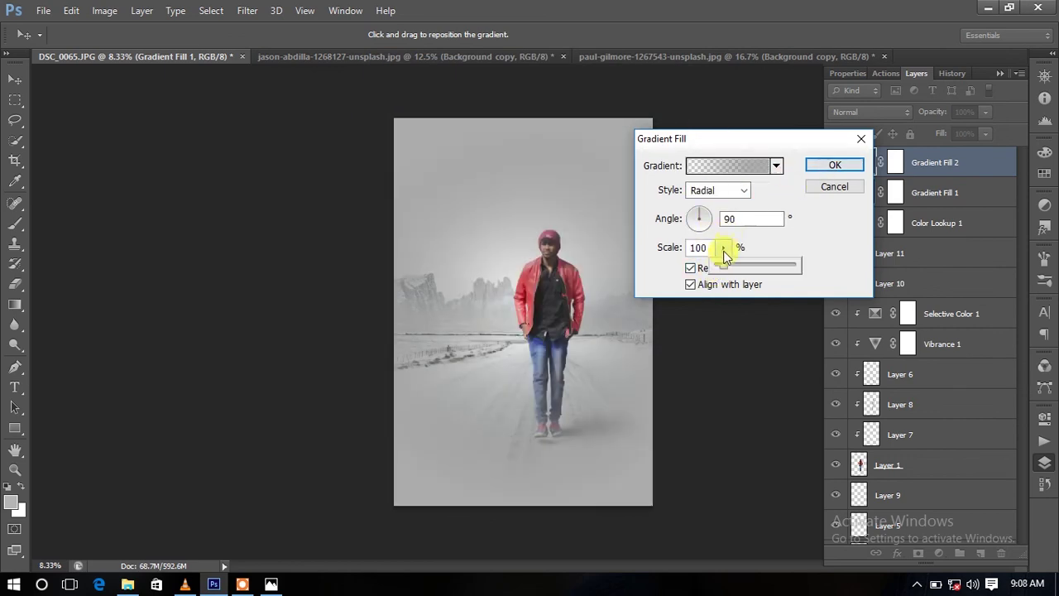
{"action": "left_click_drag", "start_coordinate": [729, 265], "coordinate": [735, 265]}
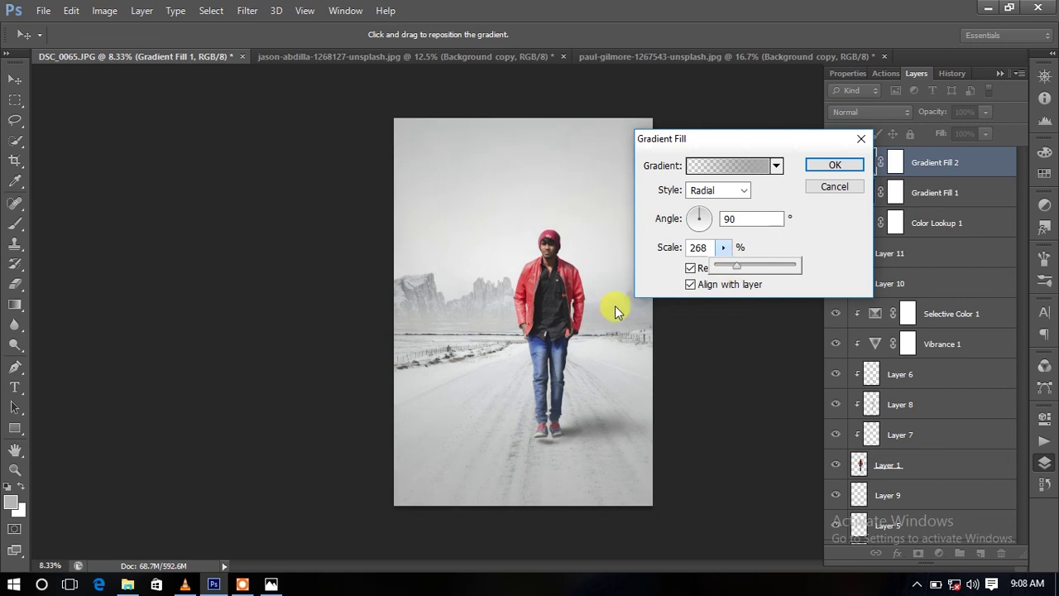
{"action": "mouse_move", "coordinate": [540, 412]}
{"action": "left_mouse_down"}
{"action": "mouse_move", "coordinate": [572, 317]}
{"action": "mouse_move", "coordinate": [584, 374]}
{"action": "left_mouse_up"}
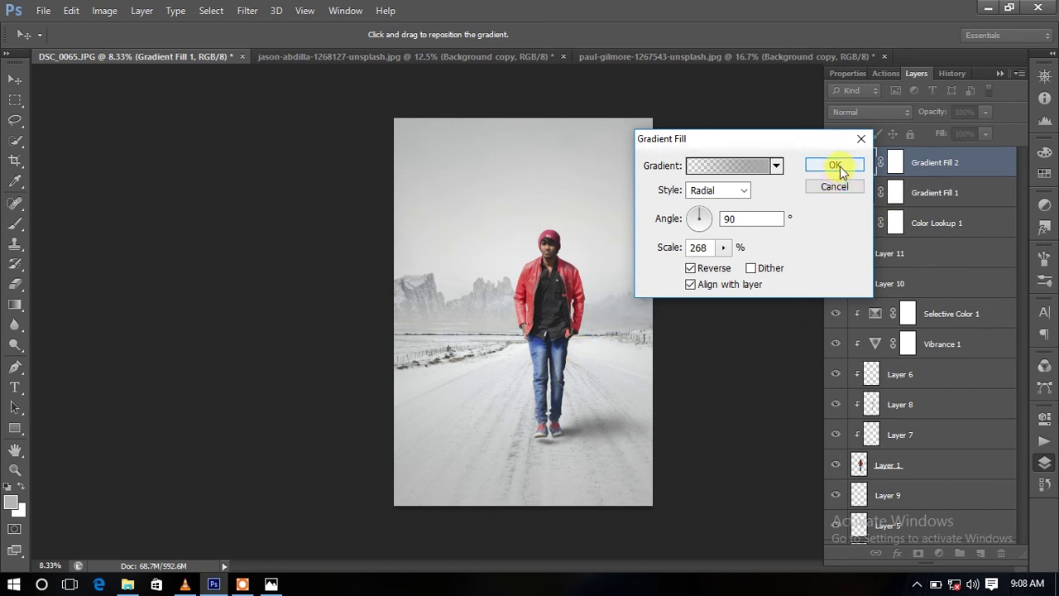
{"action": "left_click", "coordinate": [722, 247]}
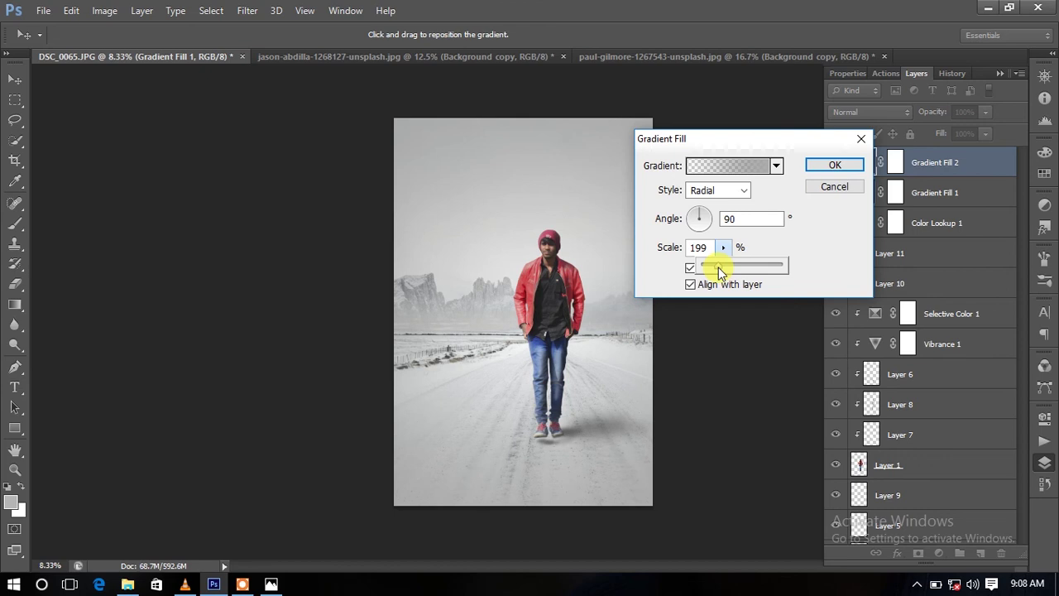
{"action": "left_click_drag", "start_coordinate": [724, 273], "coordinate": [731, 275]}
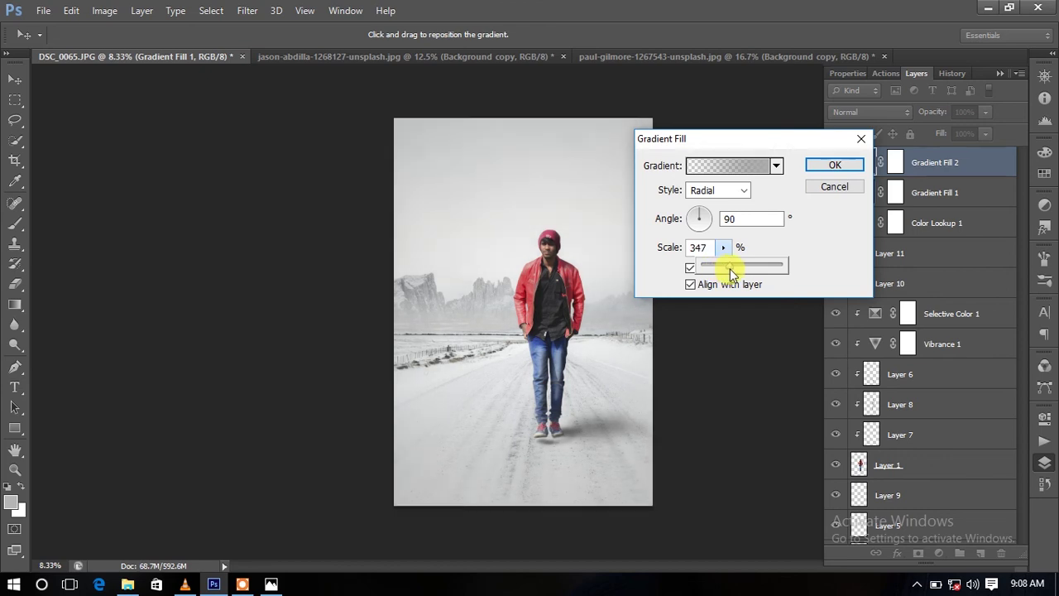
{"action": "left_click", "coordinate": [831, 165]}
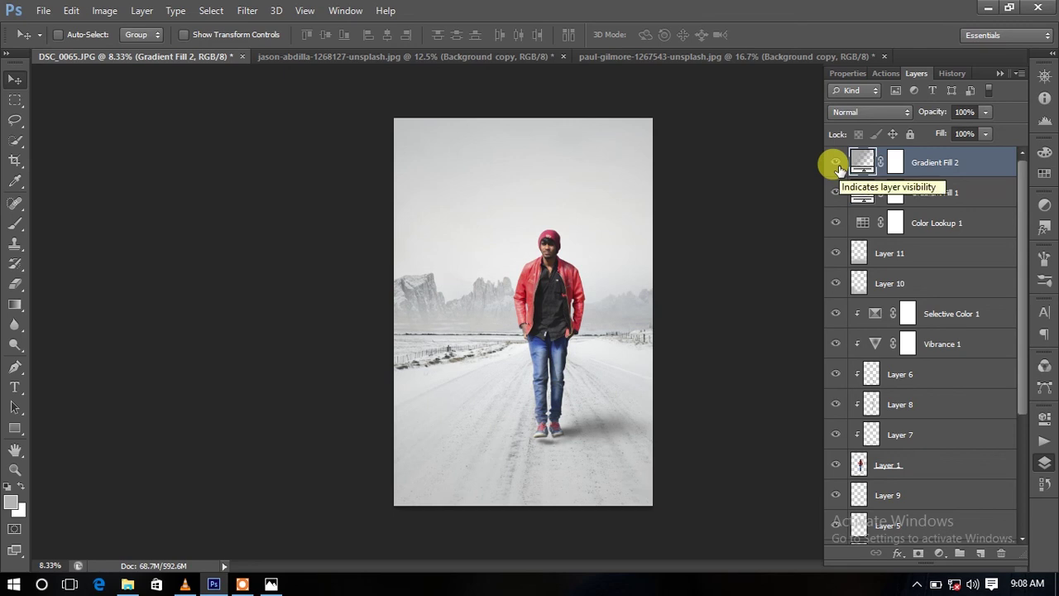
{"action": "key", "text": "ctrl+plus"}
{"action": "key", "text": "ctrl+plus"}
{"action": "key", "text": "ctrl+minus"}
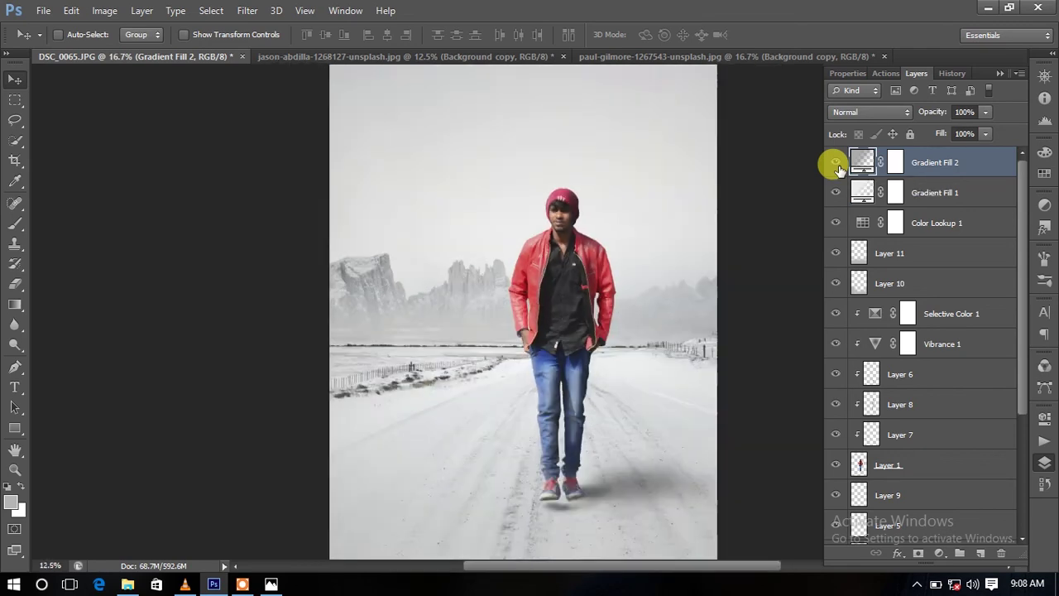
{"action": "key", "text": "ctrl+minus"}
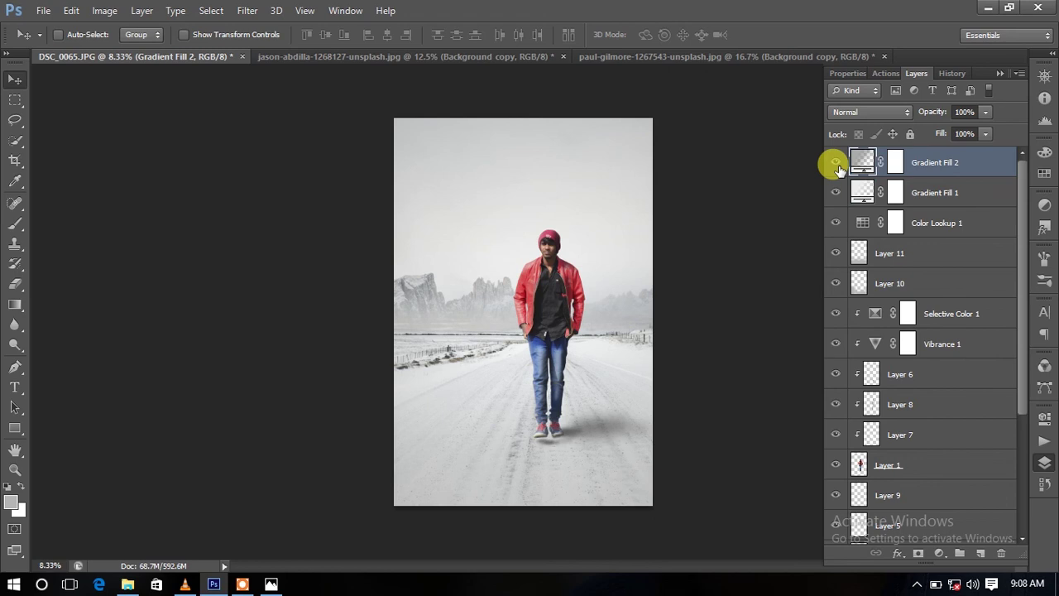
{"action": "key", "text": "ctrl+plus"}
{"action": "key", "text": "ctrl+minus"}
{"action": "key", "text": "ctrl+plus"}
{"action": "key", "text": "ctrl+minus"}
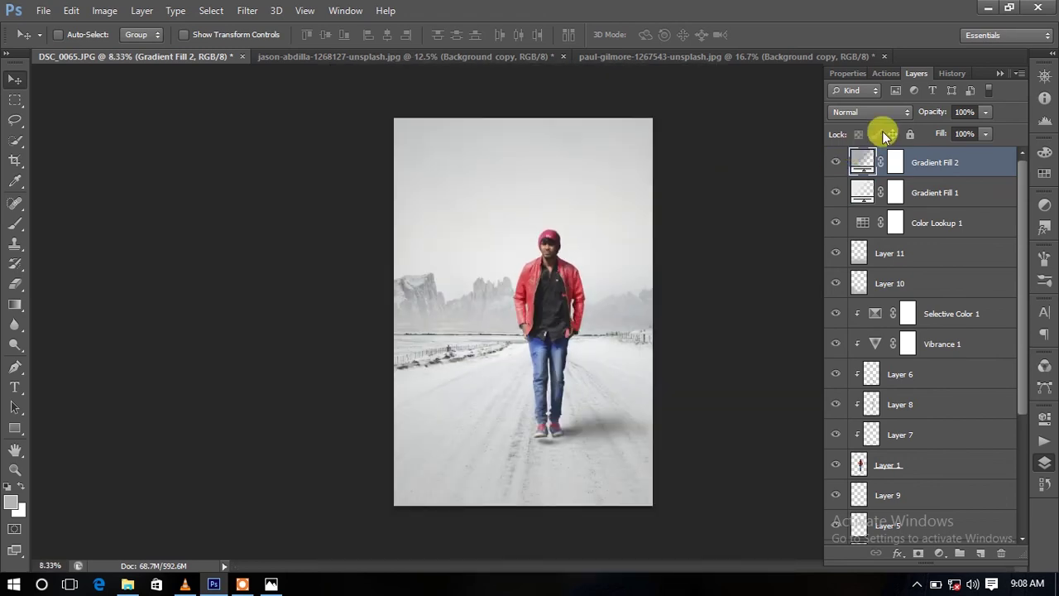
{"action": "left_click", "coordinate": [987, 11]}
- Dismiss the desktop context menu and show Icecream Screen Recorder's Pause/Stop panel from the taskbar
{"action": "right_click", "coordinate": [421, 237]}
{"action": "left_click", "coordinate": [461, 302]}
{"action": "left_click", "coordinate": [917, 584]}
{"action": "left_click", "coordinate": [921, 554]}
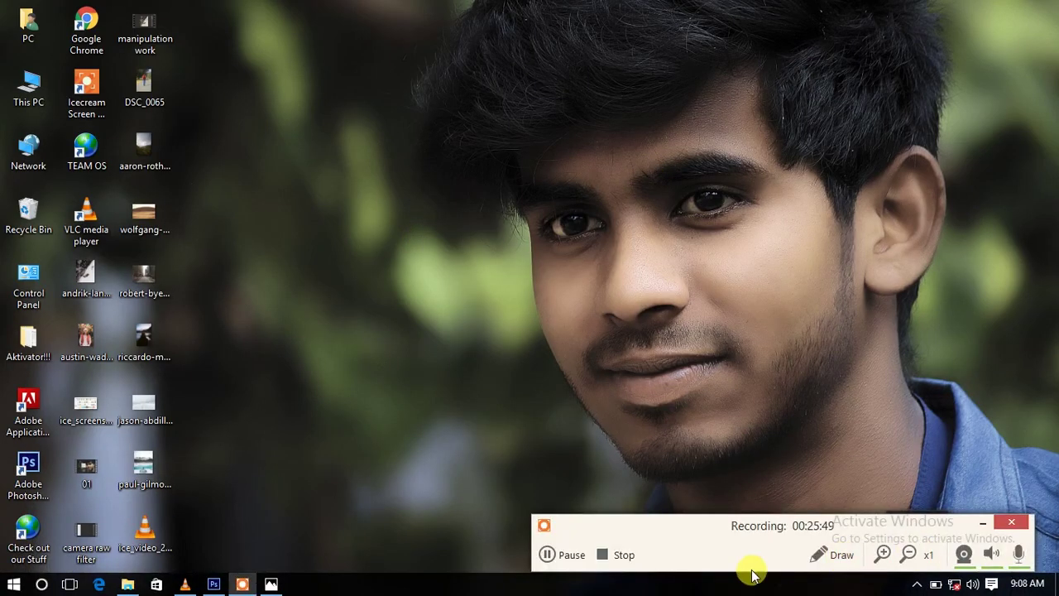